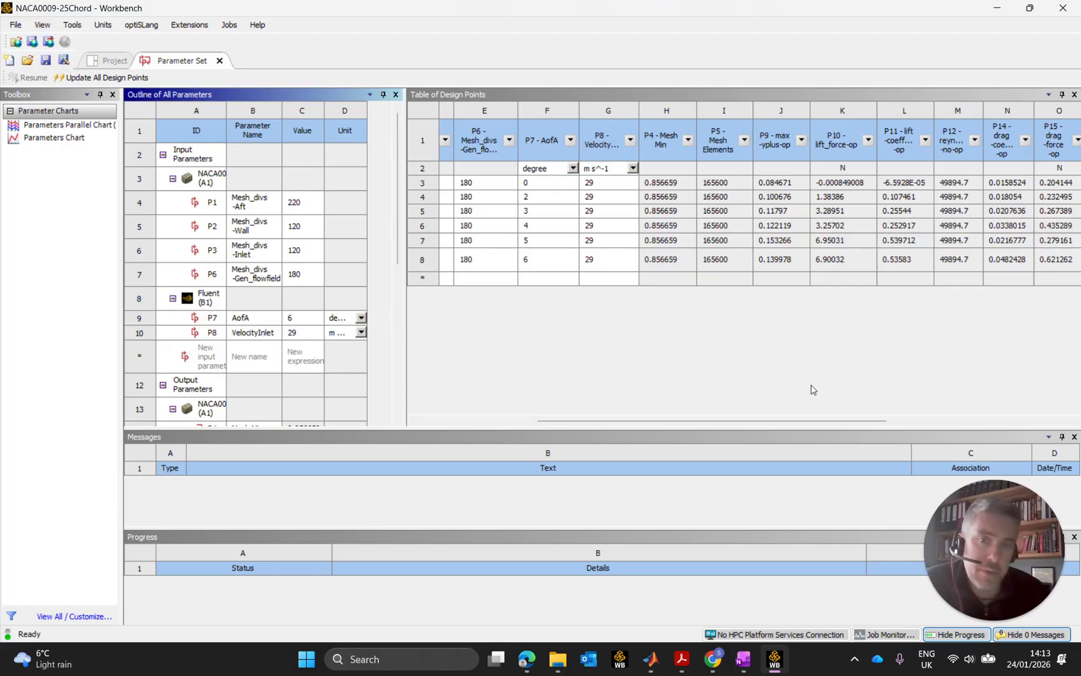
Step: Examine the mesh division, angle-of-attack, velocity and output parameter columns across the table of design points
{"action": "left_click_drag", "start_coordinate": [861, 420], "coordinate": [789, 423]}
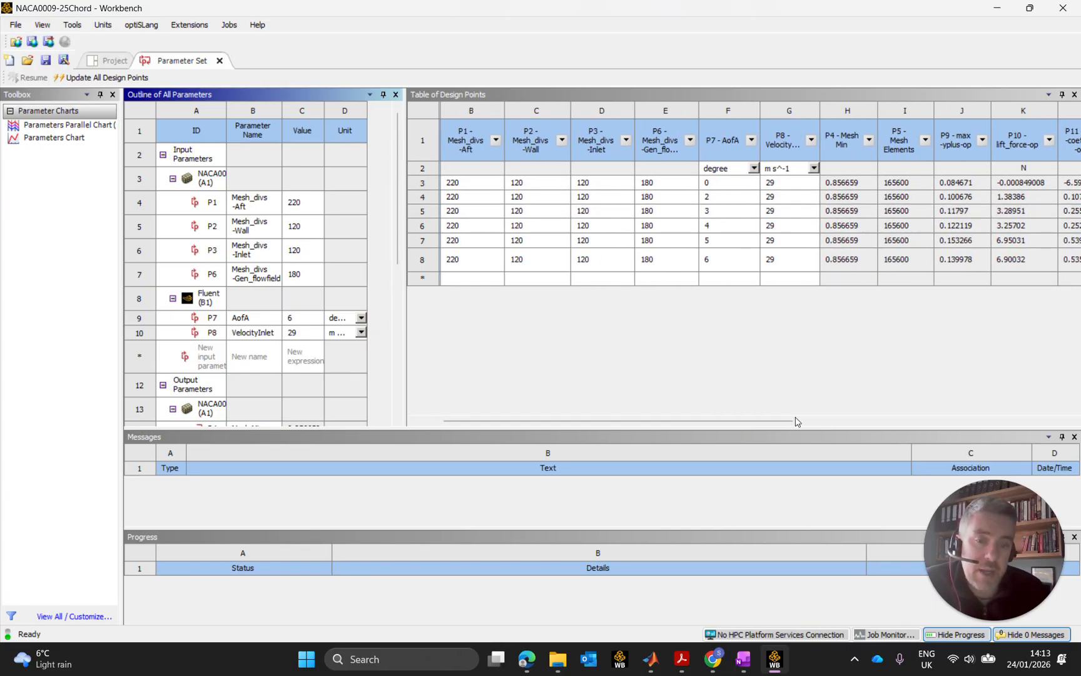
{"action": "left_click_drag", "start_coordinate": [777, 423], "coordinate": [909, 422]}
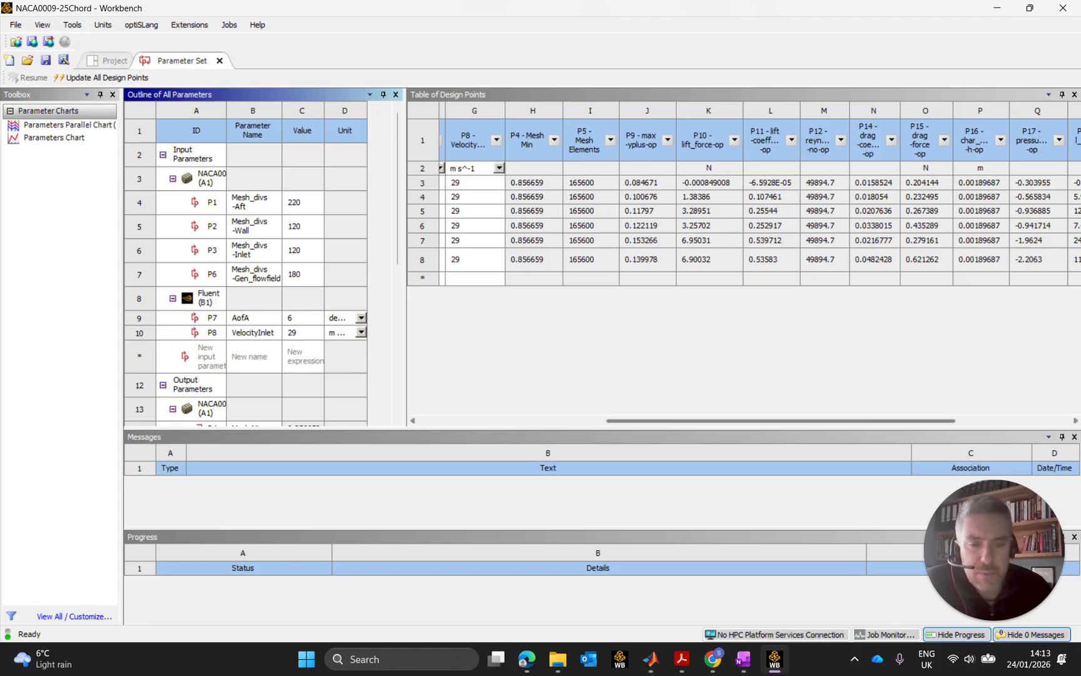
{"action": "left_click_drag", "start_coordinate": [748, 419], "coordinate": [560, 425]}
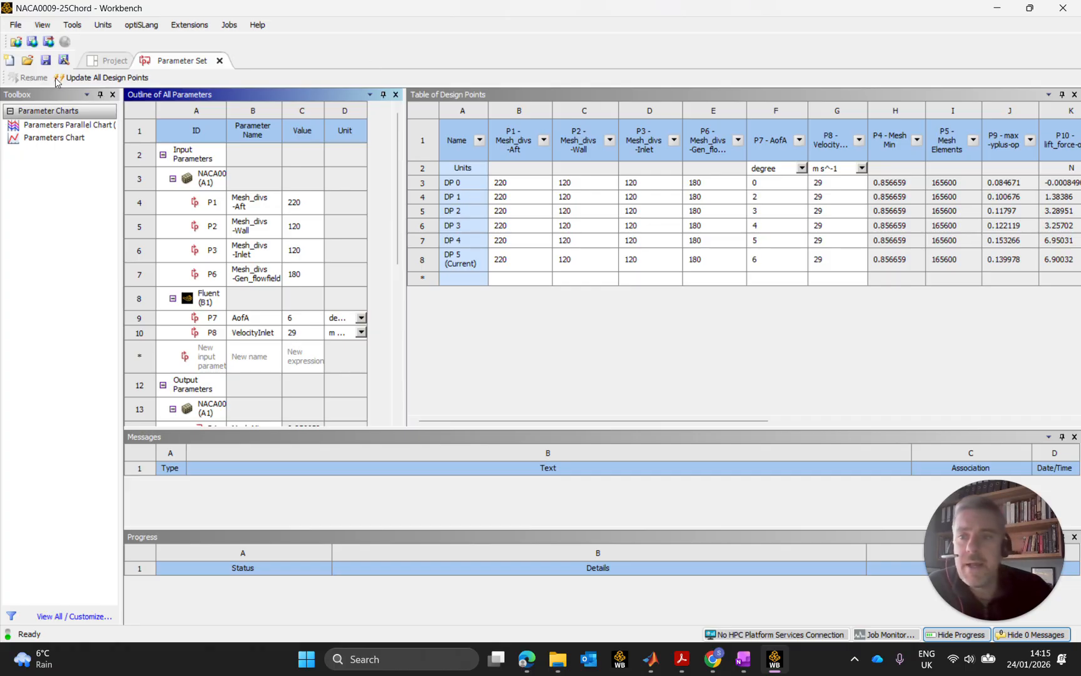
Step: Duplicate the Fluent system in the project schematic, keeping its upstream connections
{"action": "left_click", "coordinate": [115, 61]}
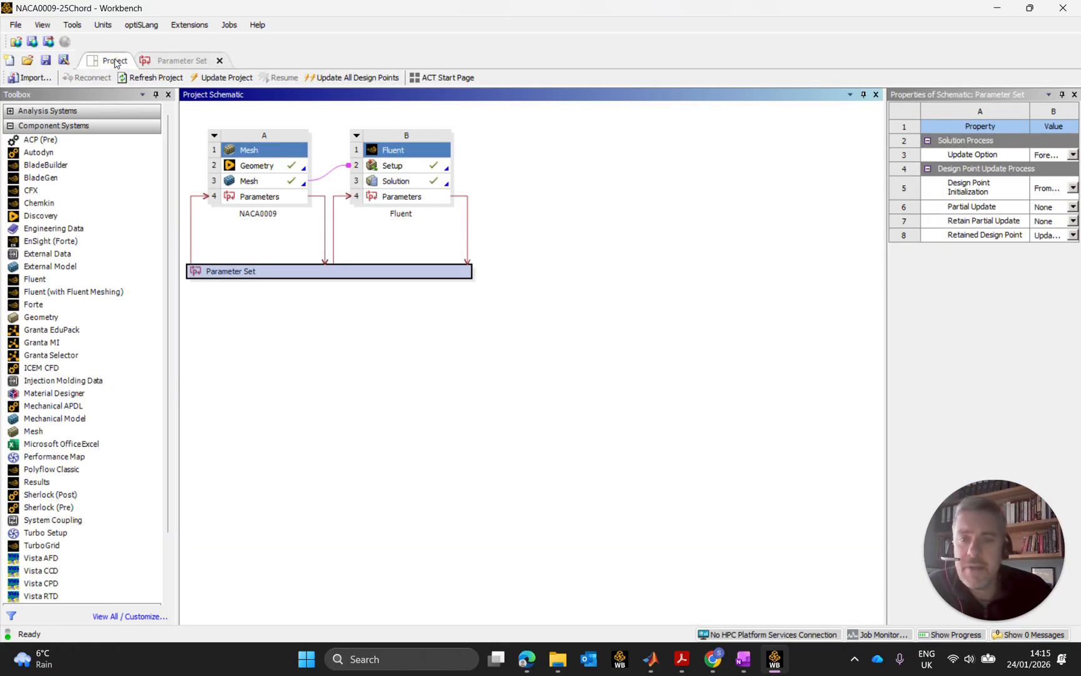
{"action": "right_click", "coordinate": [397, 151]}
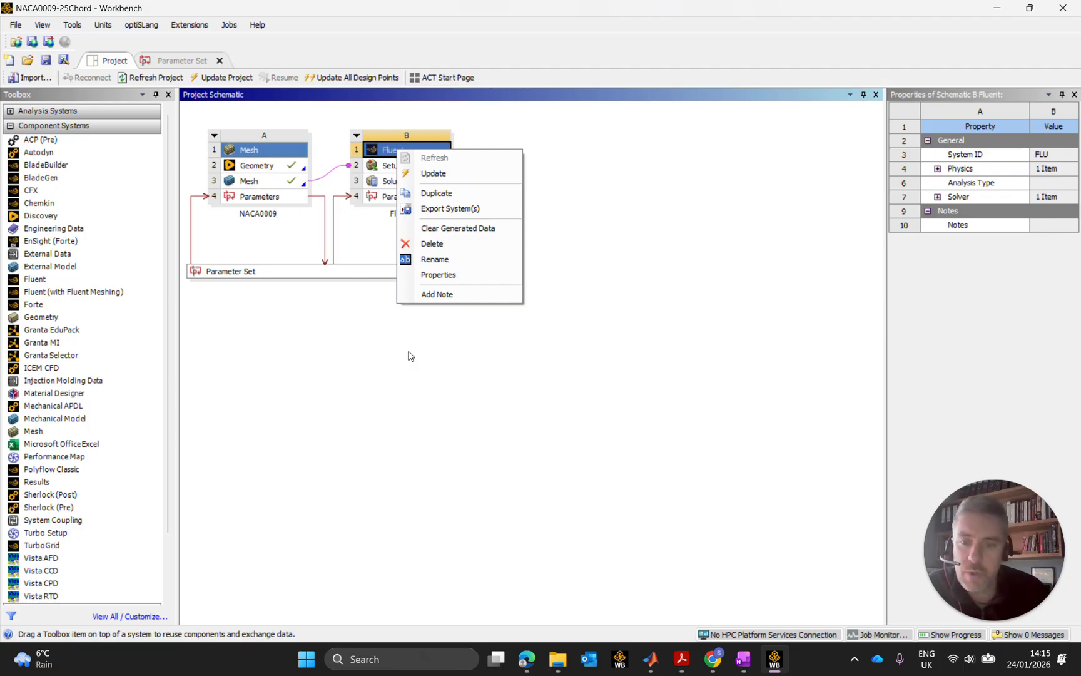
{"action": "left_click", "coordinate": [438, 194]}
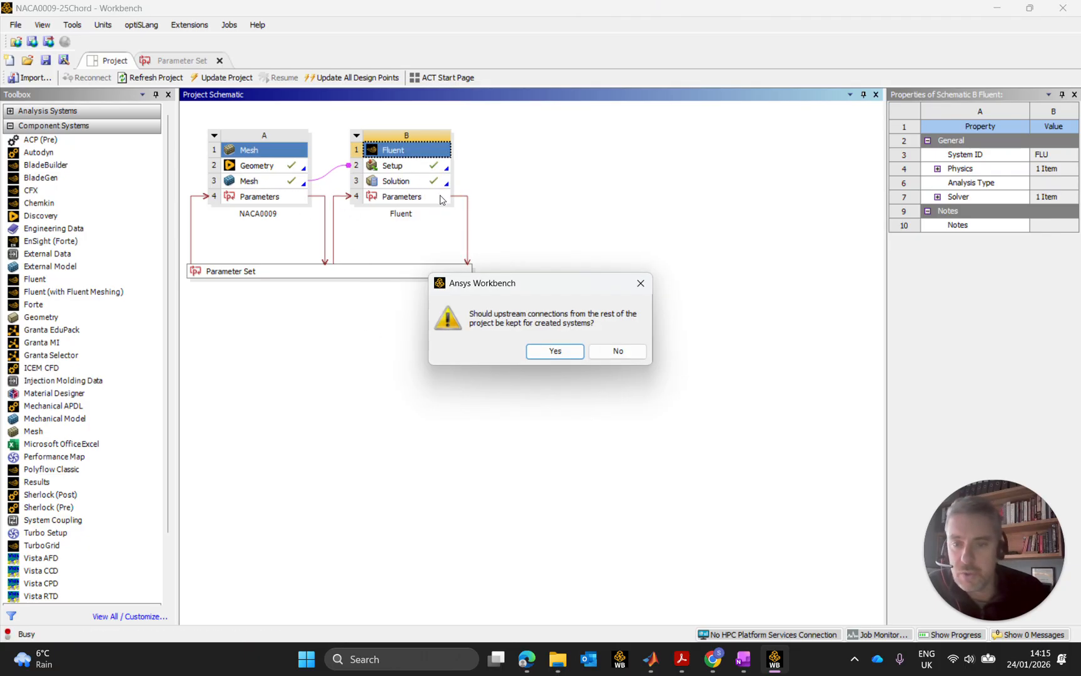
{"action": "left_click", "coordinate": [559, 351]}
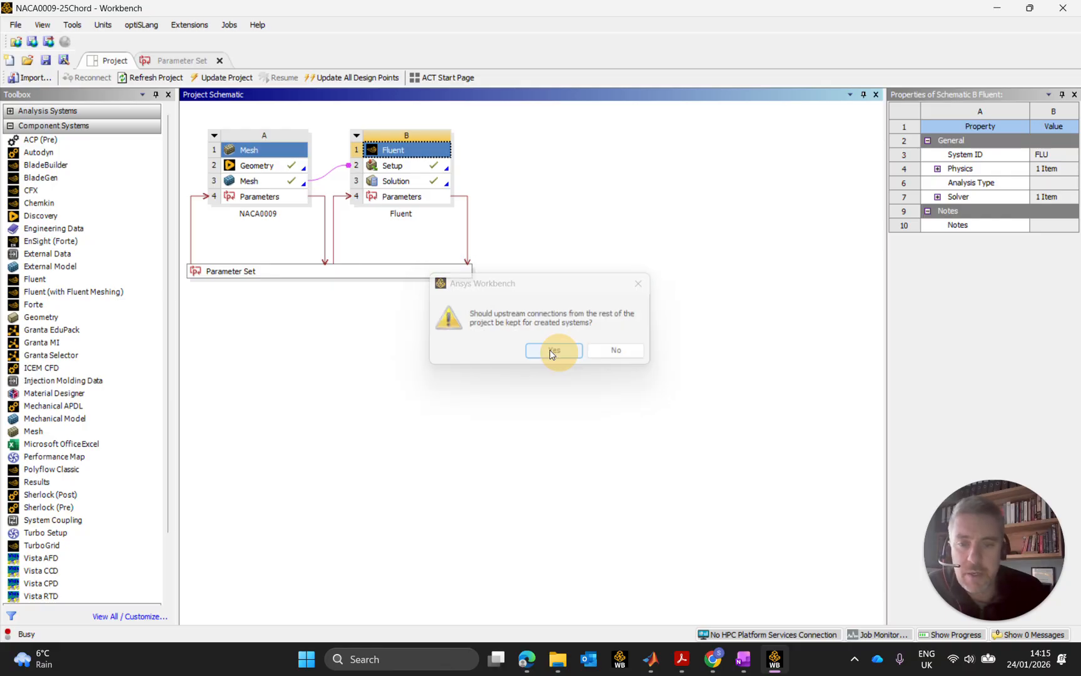
Step: Delete the link between the NACA0009 mesh and the original Fluent system's setup
{"action": "left_click", "coordinate": [327, 173]}
{"action": "key", "text": "Delete"}
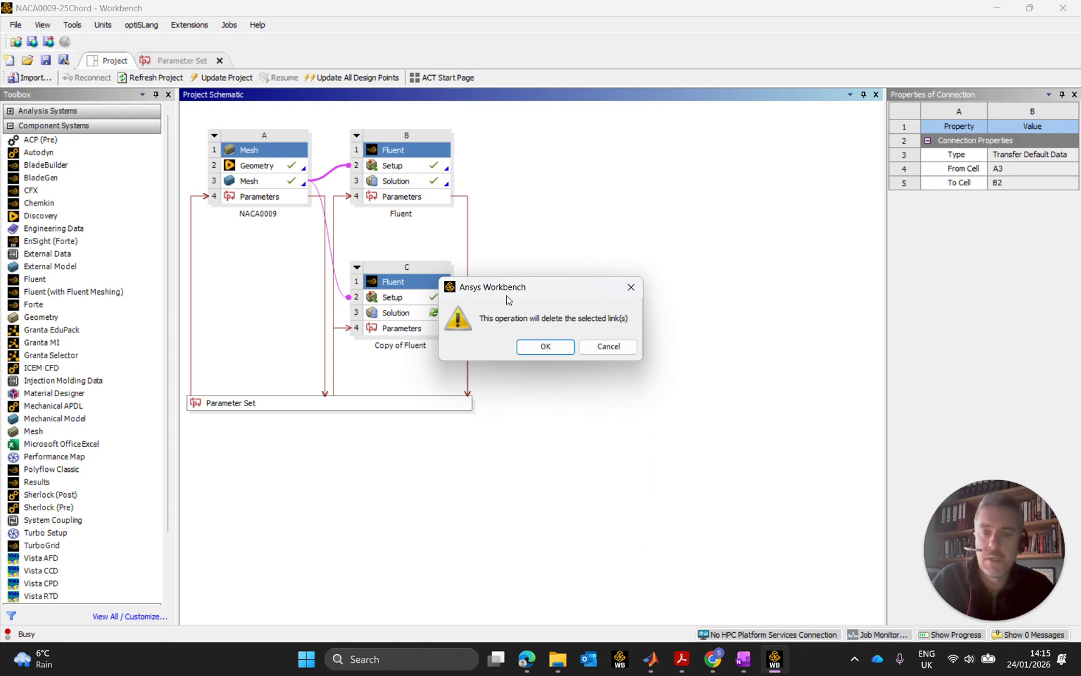
{"action": "left_click", "coordinate": [545, 346]}
Step: Rename the original Fluent system as Varying_AoAs
{"action": "double_click", "coordinate": [400, 214]}
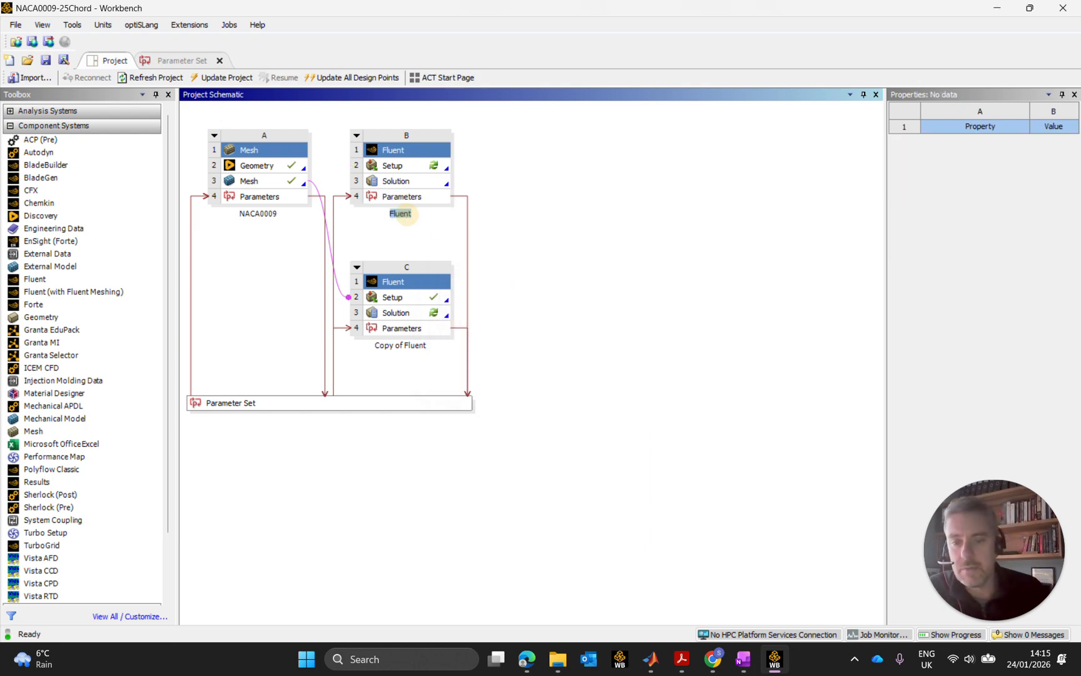
{"action": "type", "text": "Diff"}
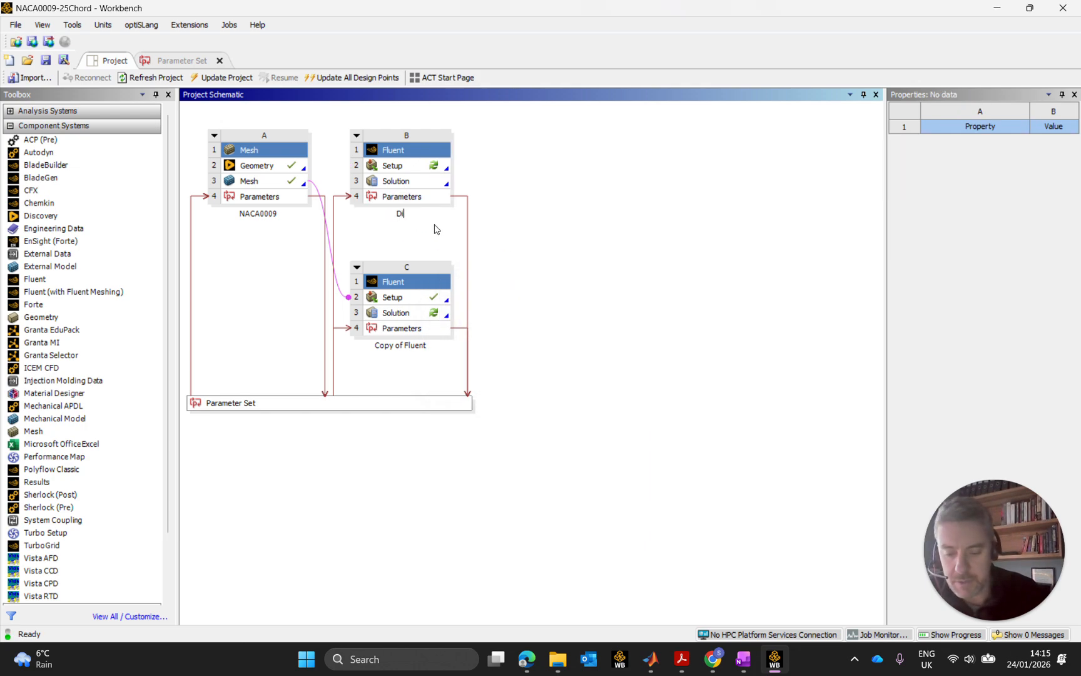
{"action": "key", "text": "BackSpace"}
{"action": "key", "text": "BackSpace"}
{"action": "key", "text": "BackSpace"}
{"action": "key", "text": "BackSpace"}
{"action": "type", "text": "Varying"}
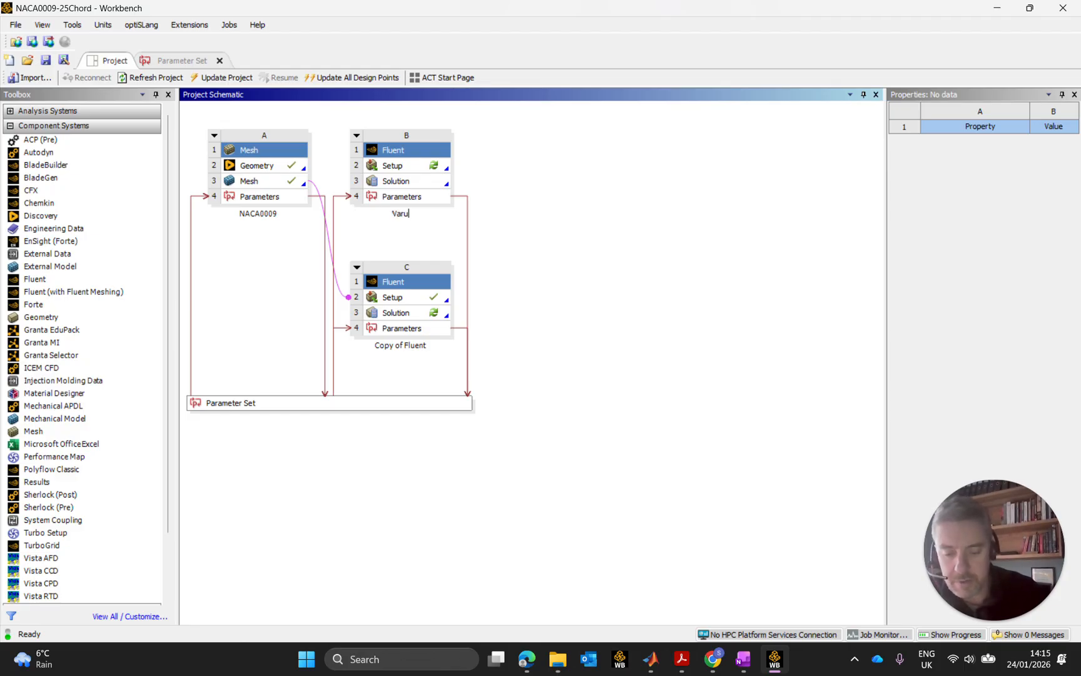
{"action": "type", "text": "_AoAs"}
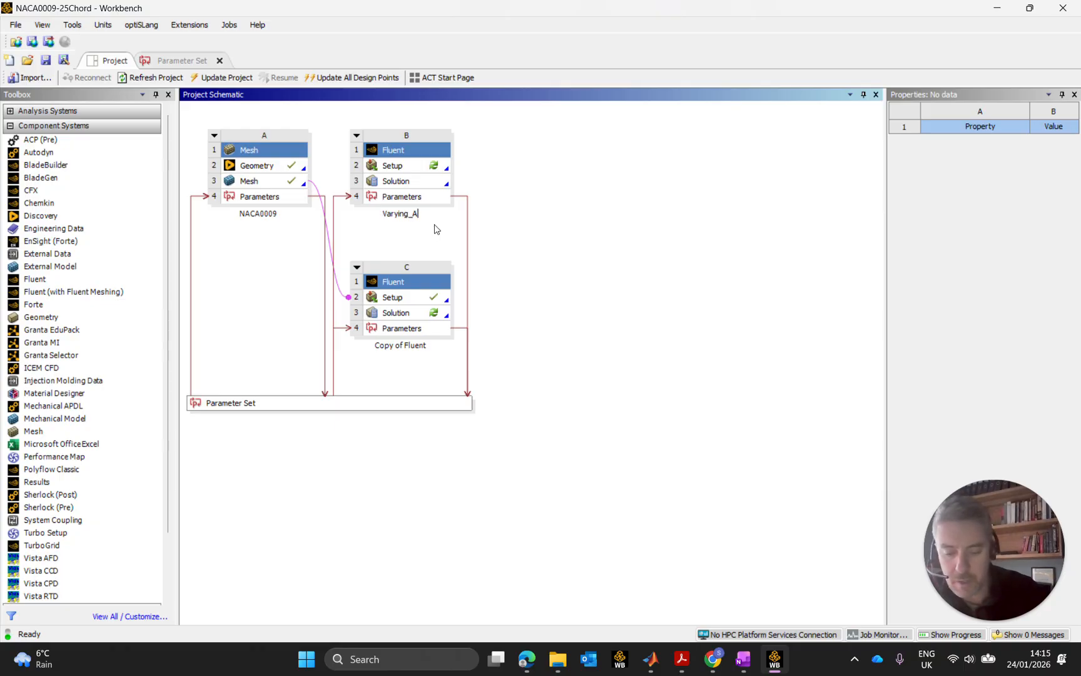
{"action": "left_click", "coordinate": [657, 276]}
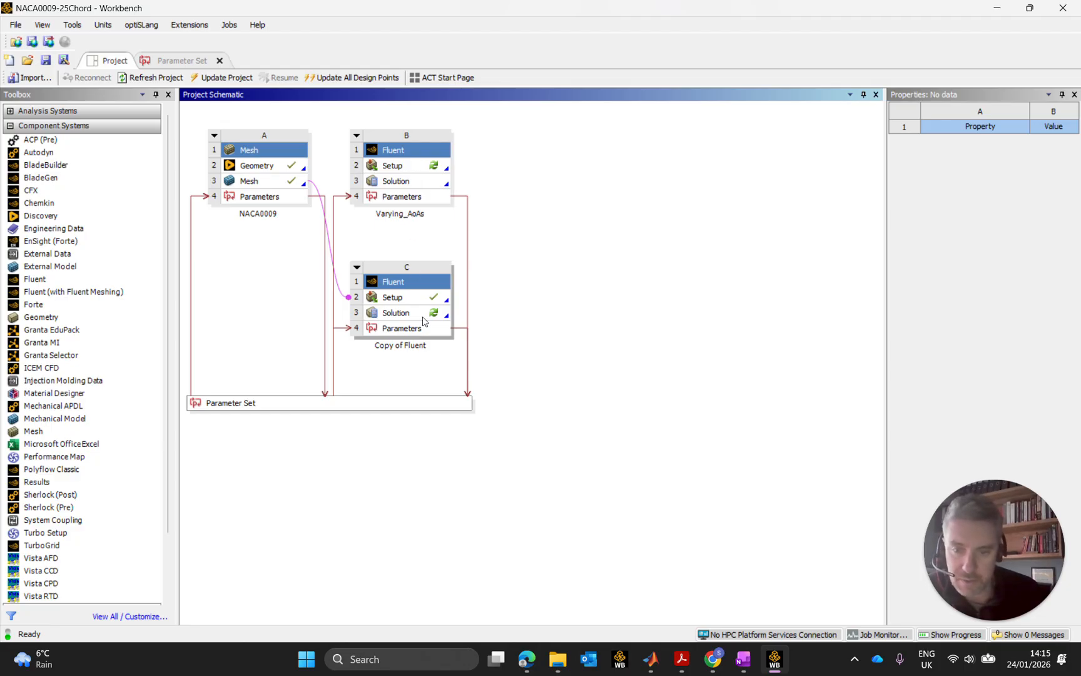
Step: Rename the duplicated Fluent system as Mesh_Independence
{"action": "left_click", "coordinate": [412, 348]}
{"action": "left_click", "coordinate": [413, 349]}
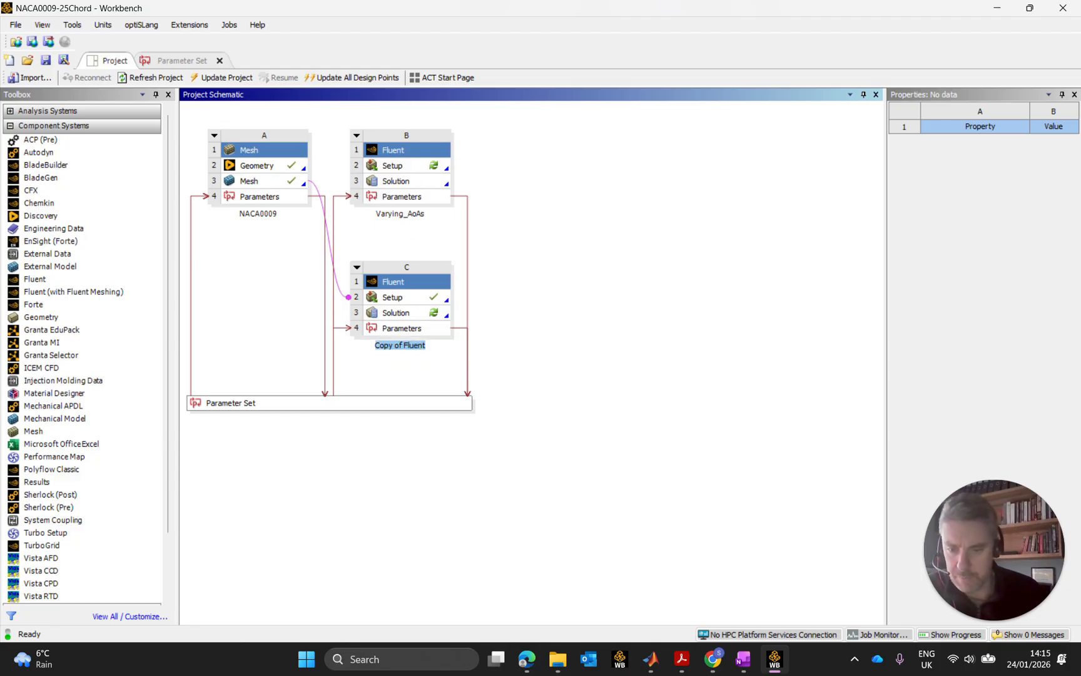
{"action": "type", "text": "Mesh"}
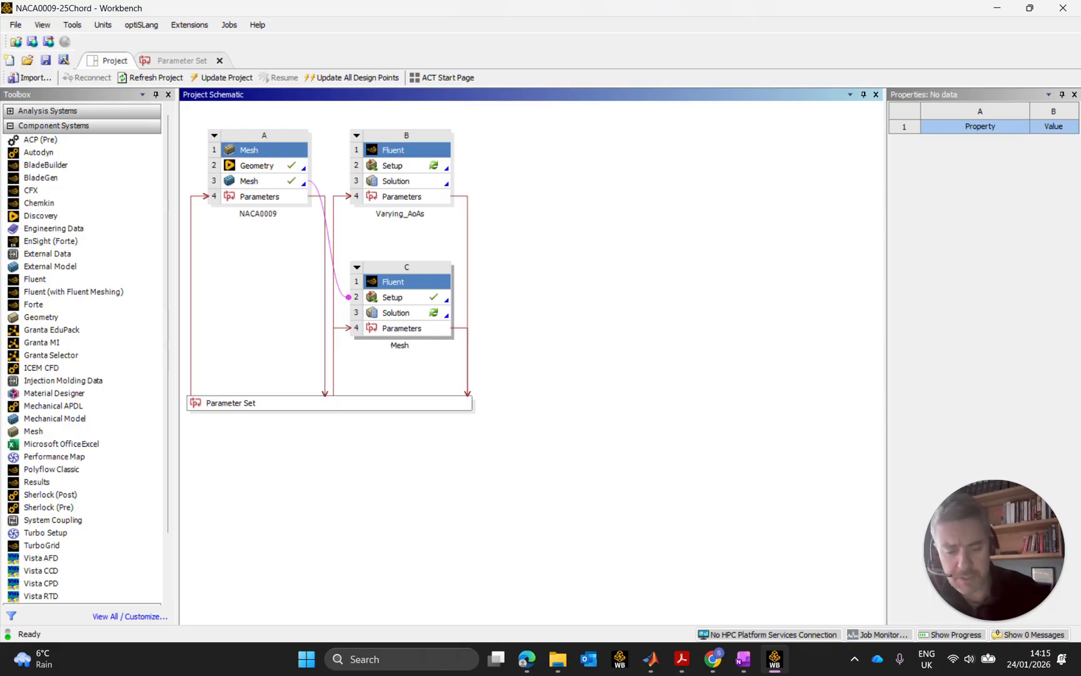
{"action": "type", "text": "_Independence"}
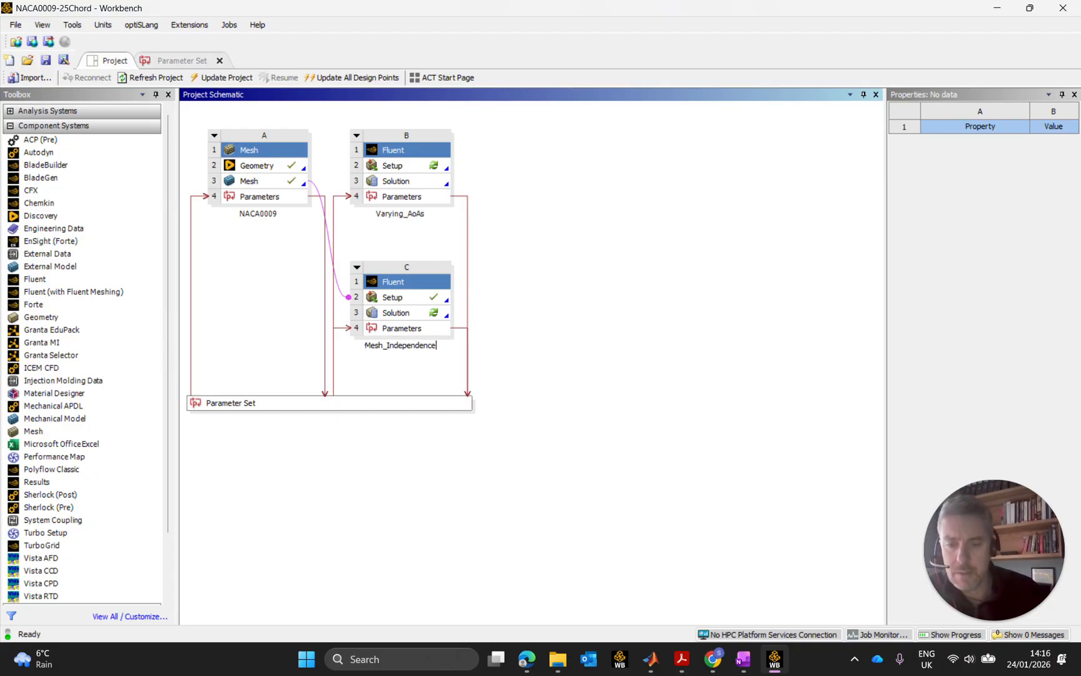
{"action": "key", "text": "Return"}
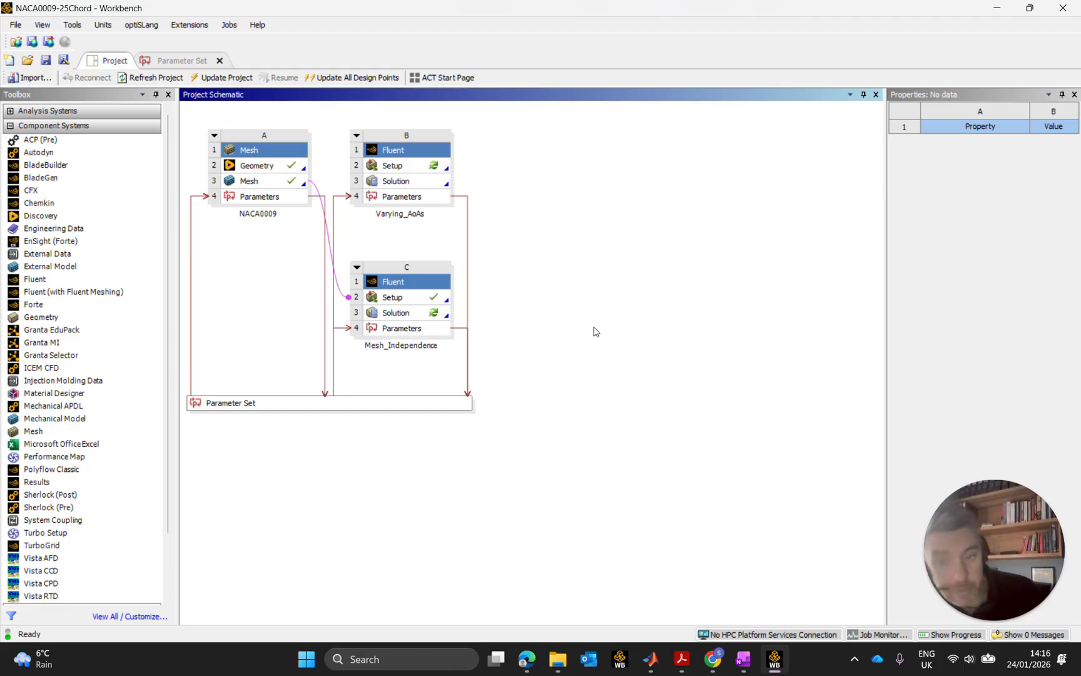
Step: Inspect both Fluent systems' input and output parameters in the parameter set's table of design points, and close the parameter set
{"action": "left_click", "coordinate": [383, 404]}
{"action": "double_click", "coordinate": [383, 403]}
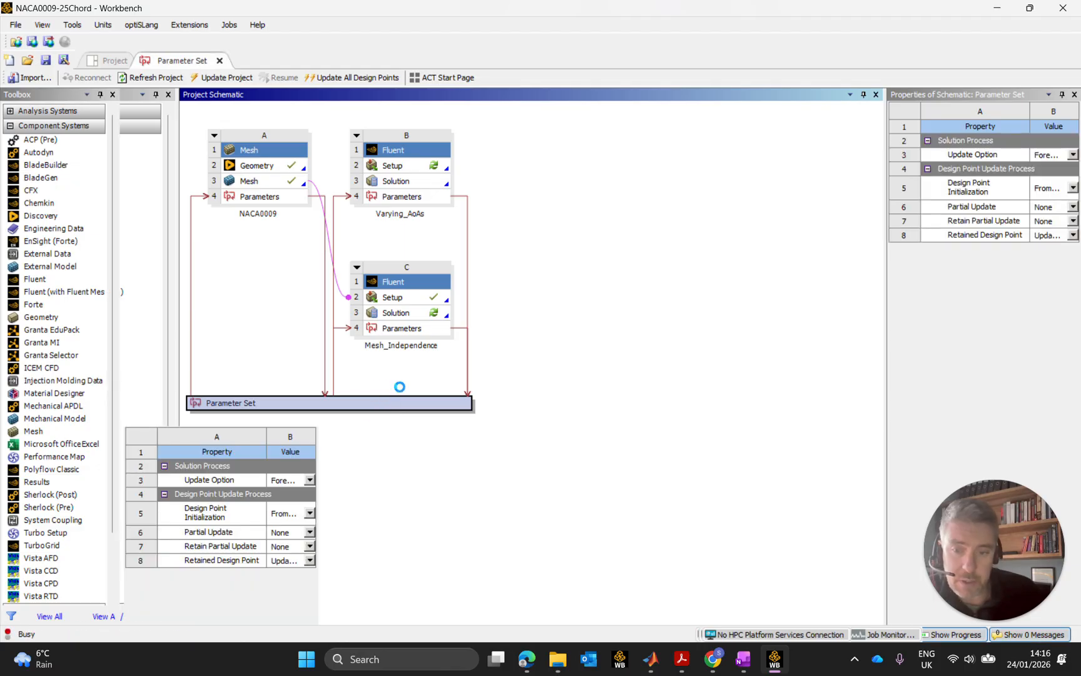
{"action": "left_click_drag", "start_coordinate": [615, 420], "coordinate": [984, 421]}
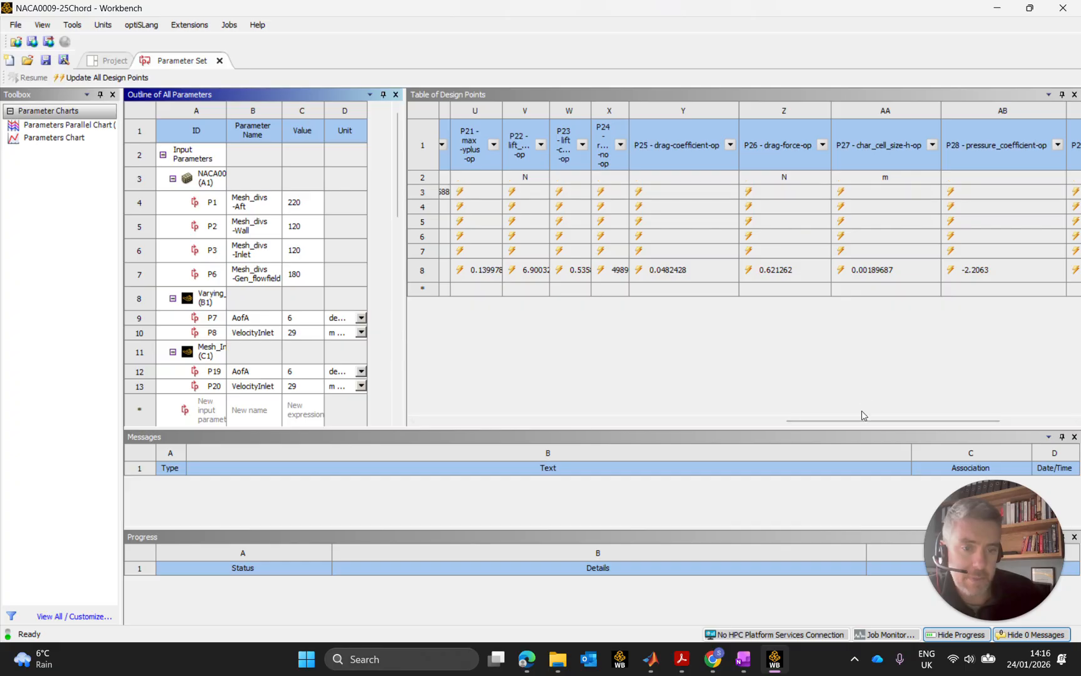
{"action": "left_click_drag", "start_coordinate": [862, 421], "coordinate": [417, 253]}
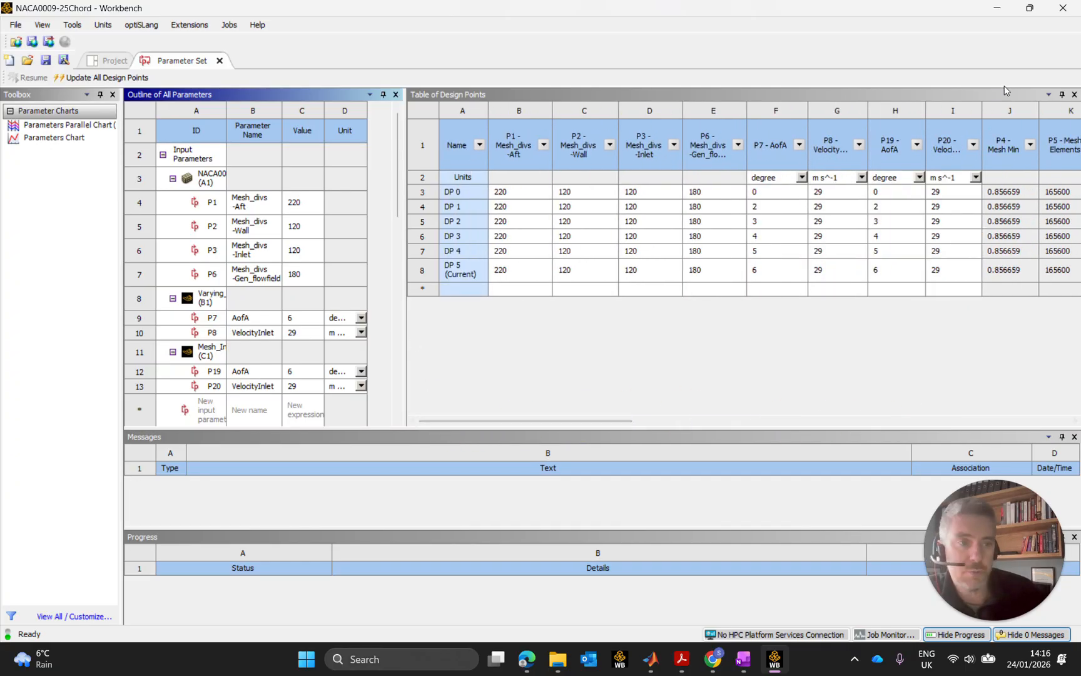
{"action": "left_click", "coordinate": [1073, 97]}
{"action": "left_click", "coordinate": [1074, 97]}
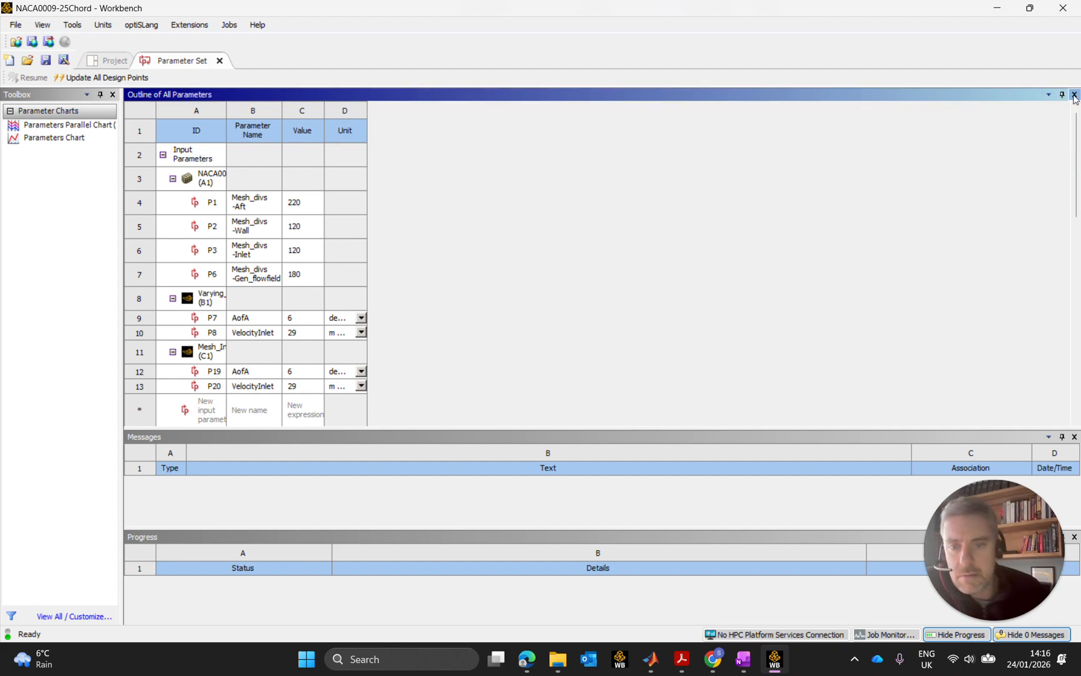
{"action": "left_click", "coordinate": [219, 61]}
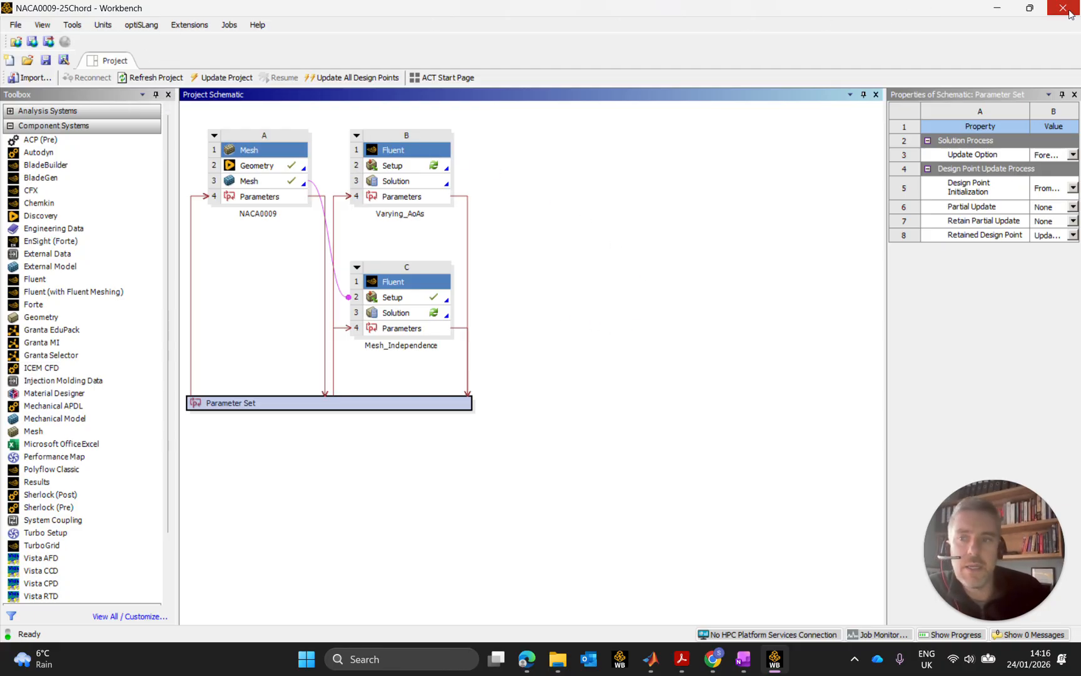
Step: Exit Workbench without saving the changes to the project
{"action": "left_click", "coordinate": [16, 25]}
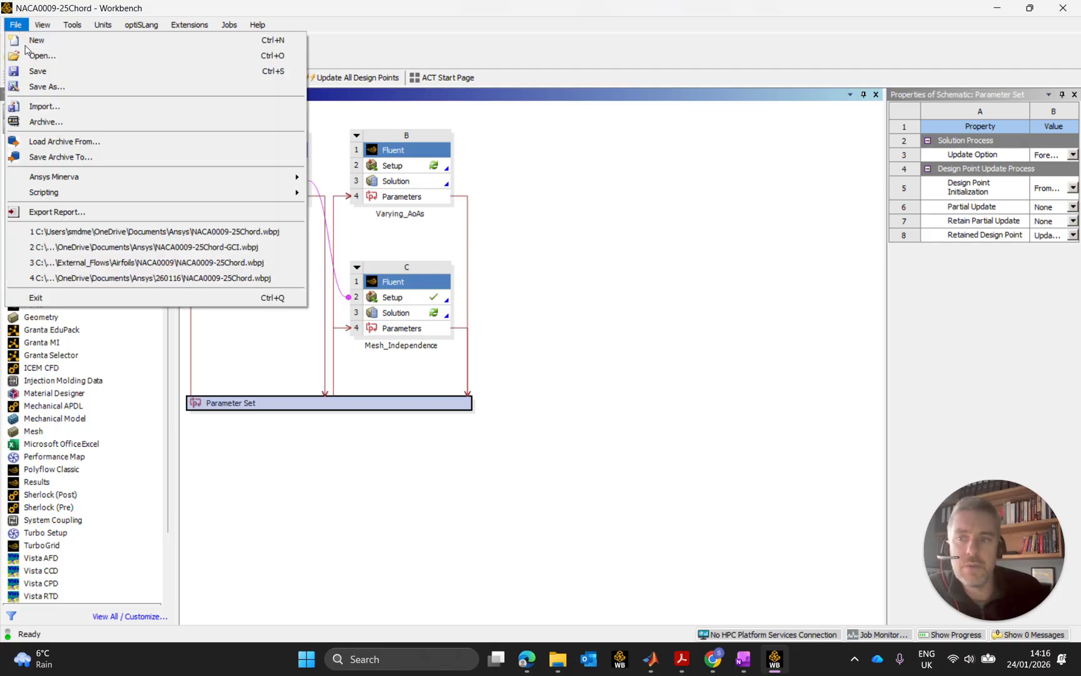
{"action": "left_click", "coordinate": [88, 298]}
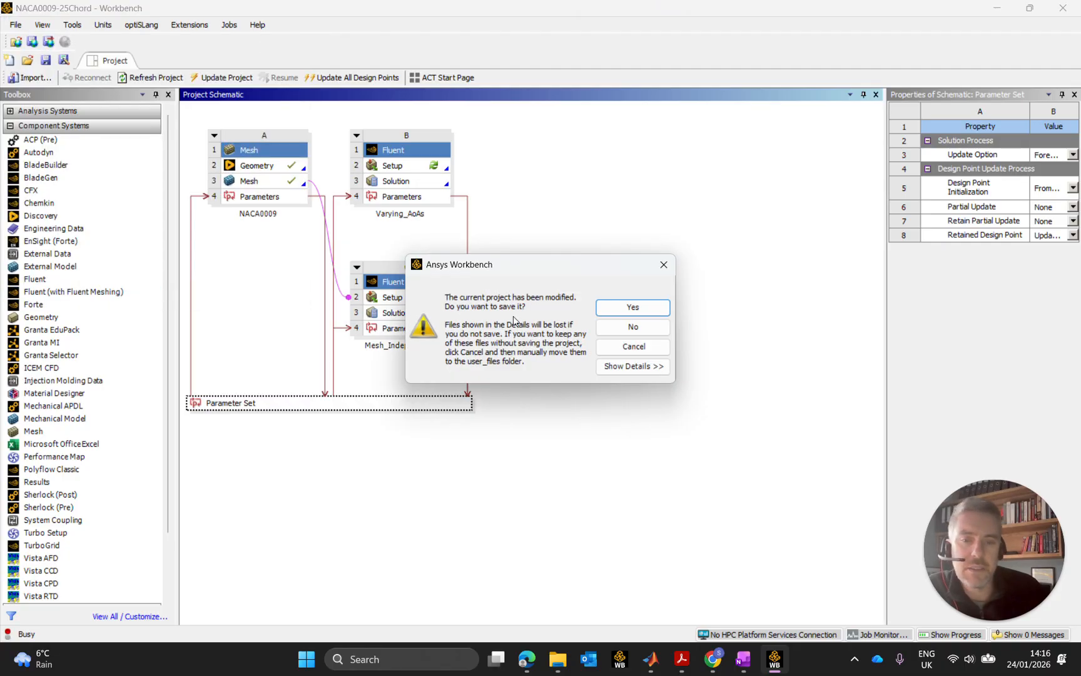
{"action": "left_click", "coordinate": [622, 337]}
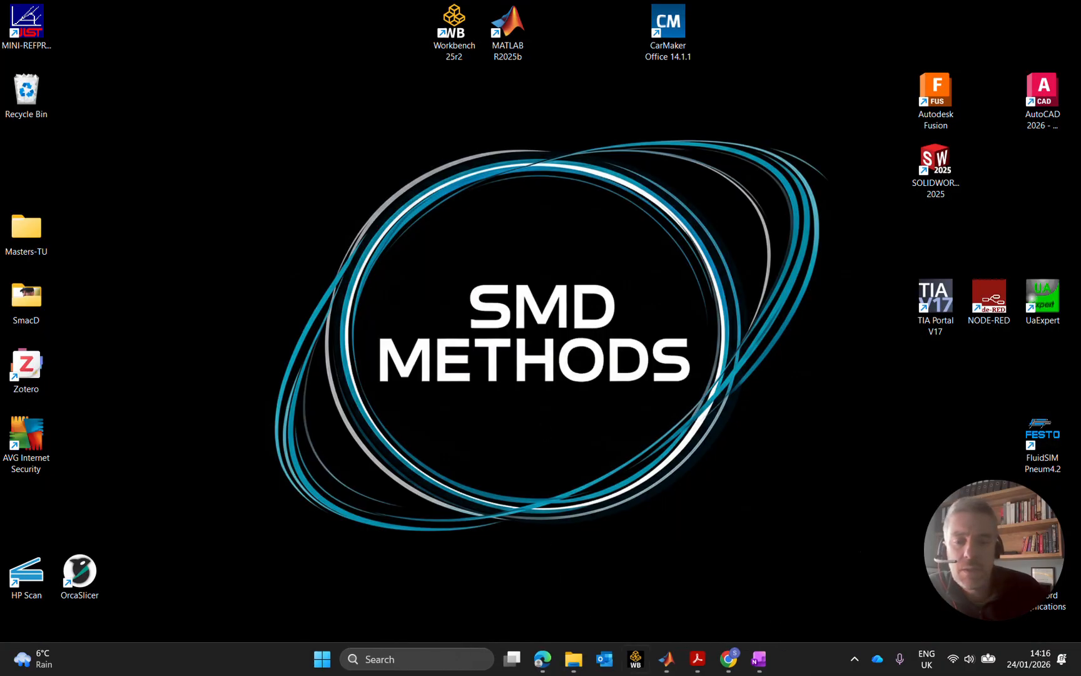
Step: Relaunch Workbench and open the project NACA0009-25Chord.wbpj from the Ansys folder in Documents
{"action": "left_click", "coordinate": [635, 658]}
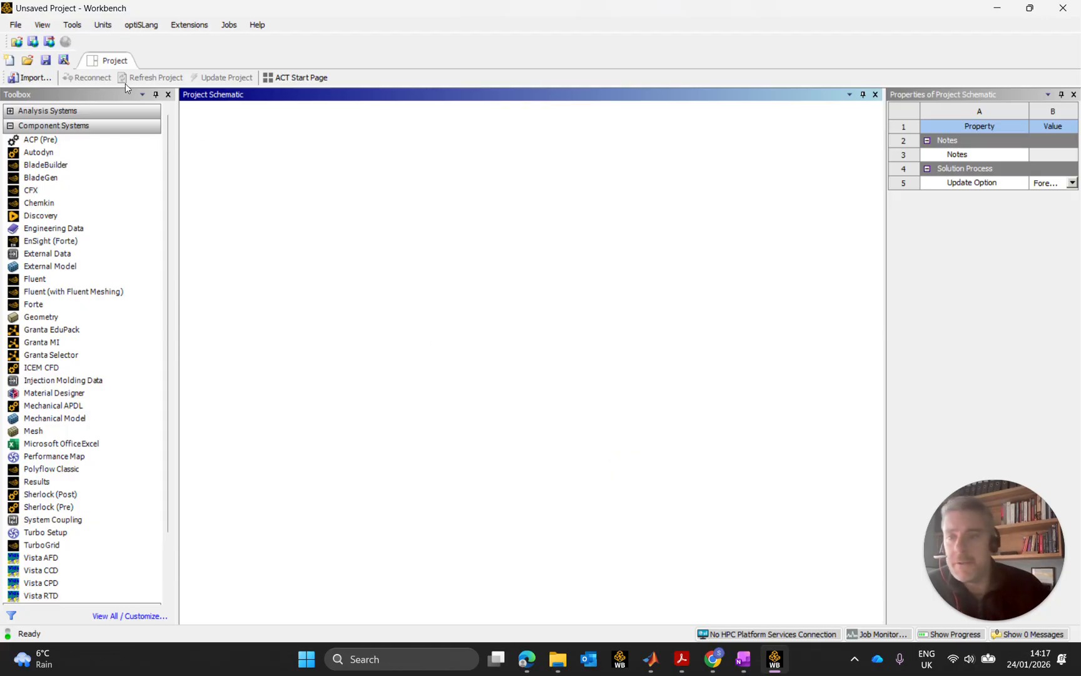
{"action": "left_click", "coordinate": [29, 62]}
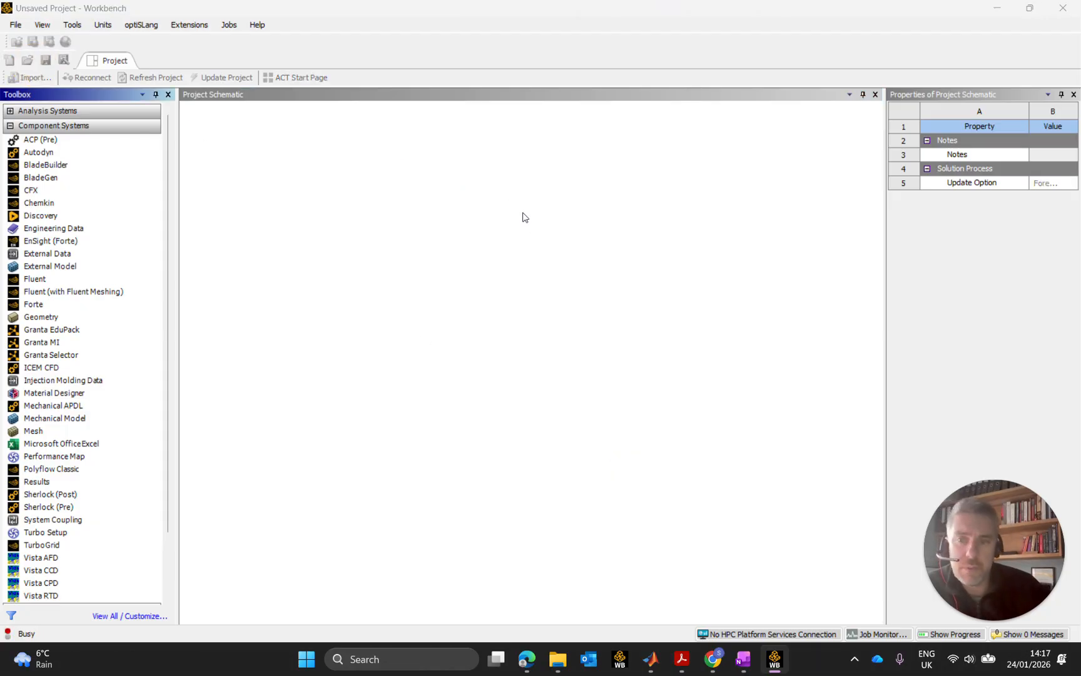
{"action": "scroll", "coordinate": [203, 278], "scroll_direction": "up", "scroll_amount": 10}
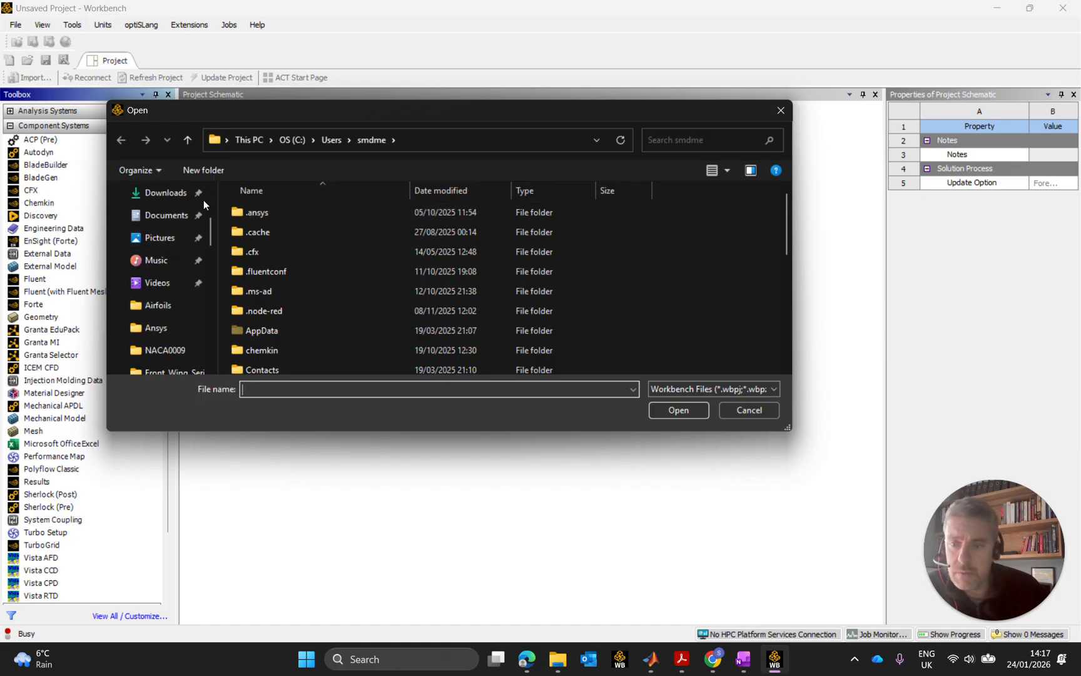
{"action": "left_click", "coordinate": [179, 221]}
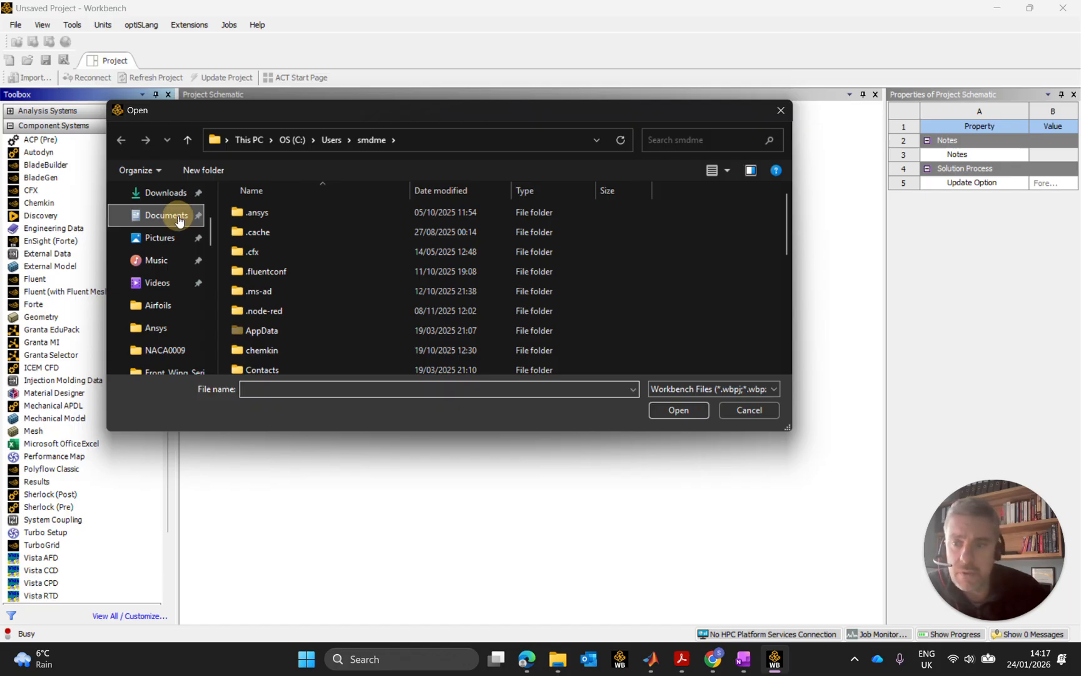
{"action": "double_click", "coordinate": [271, 231]}
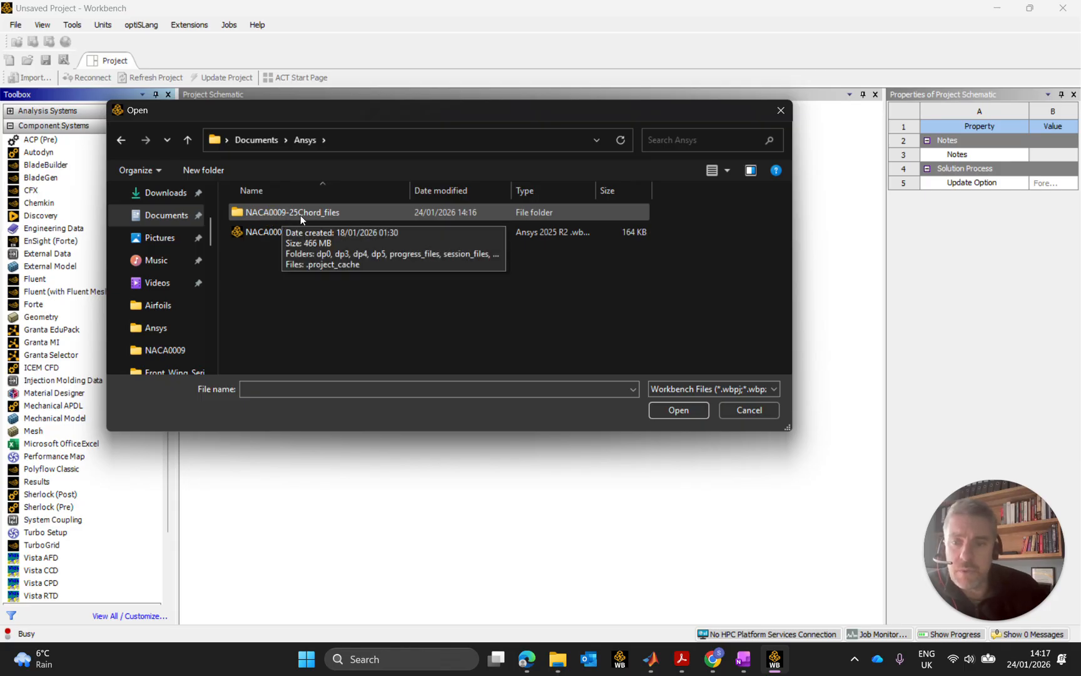
{"action": "double_click", "coordinate": [279, 232]}
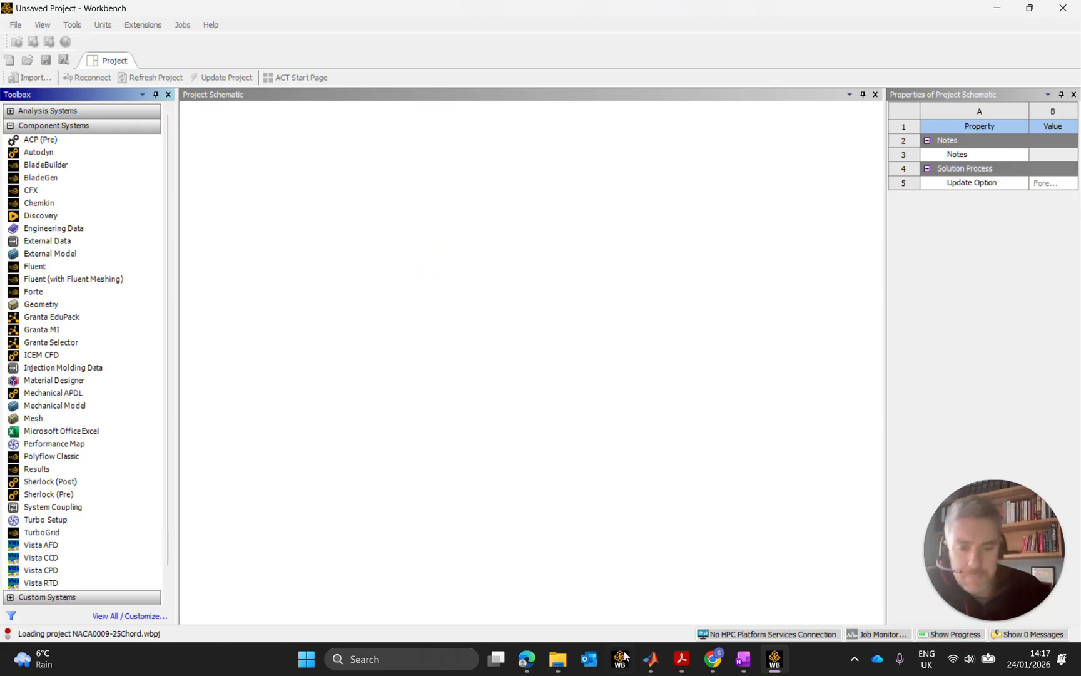
Step: Switch to File Explorer and browse to the CFD folder inside 03-Training on OneDrive
{"action": "mouse_move", "coordinate": [554, 670]}
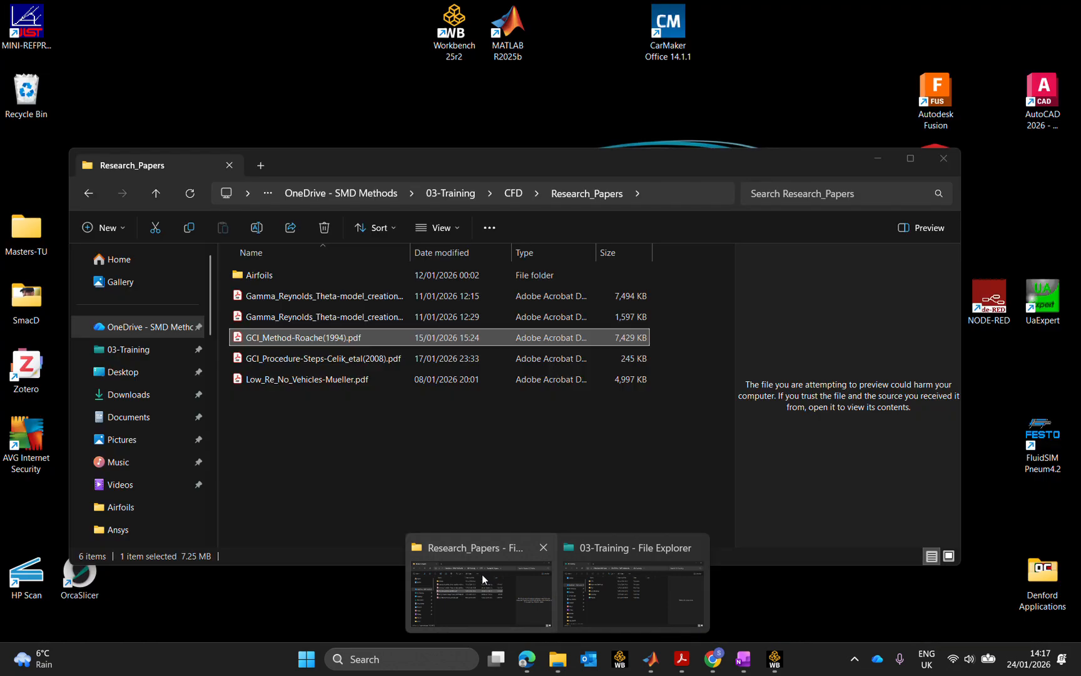
{"action": "left_click", "coordinate": [482, 574]}
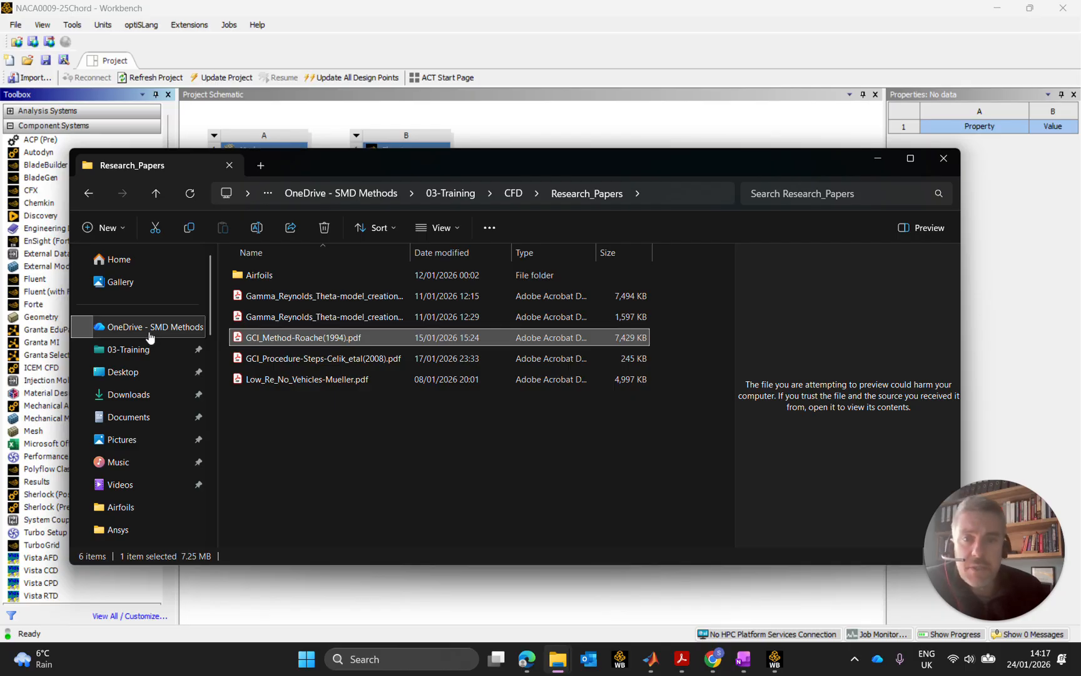
{"action": "left_click", "coordinate": [148, 333]}
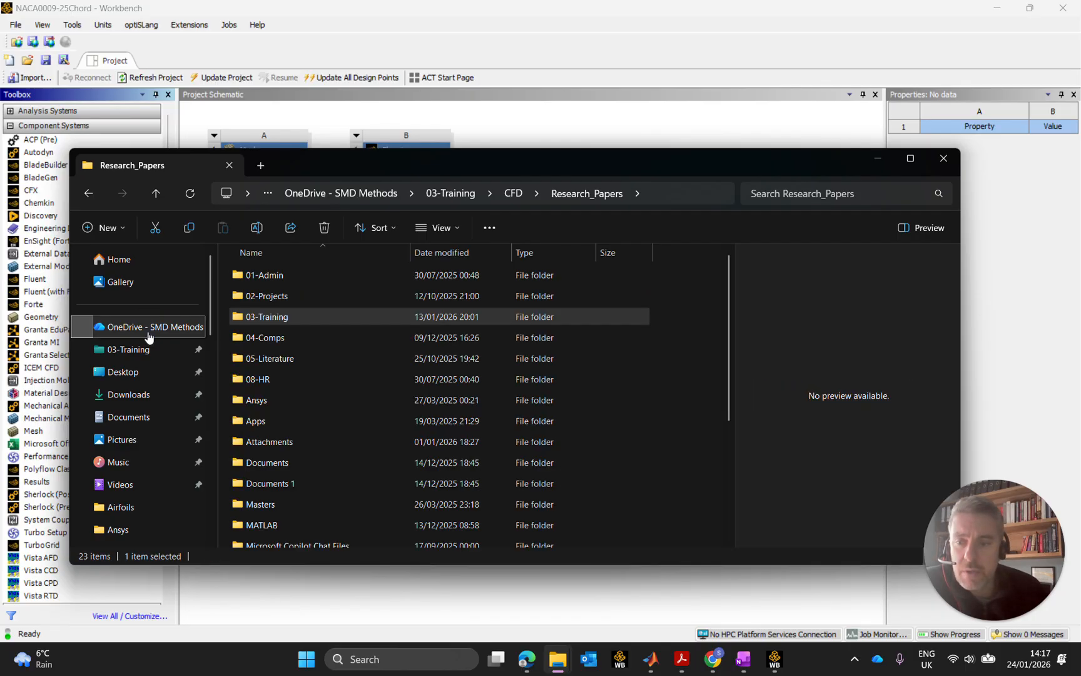
{"action": "left_click", "coordinate": [296, 321]}
{"action": "double_click", "coordinate": [296, 321]}
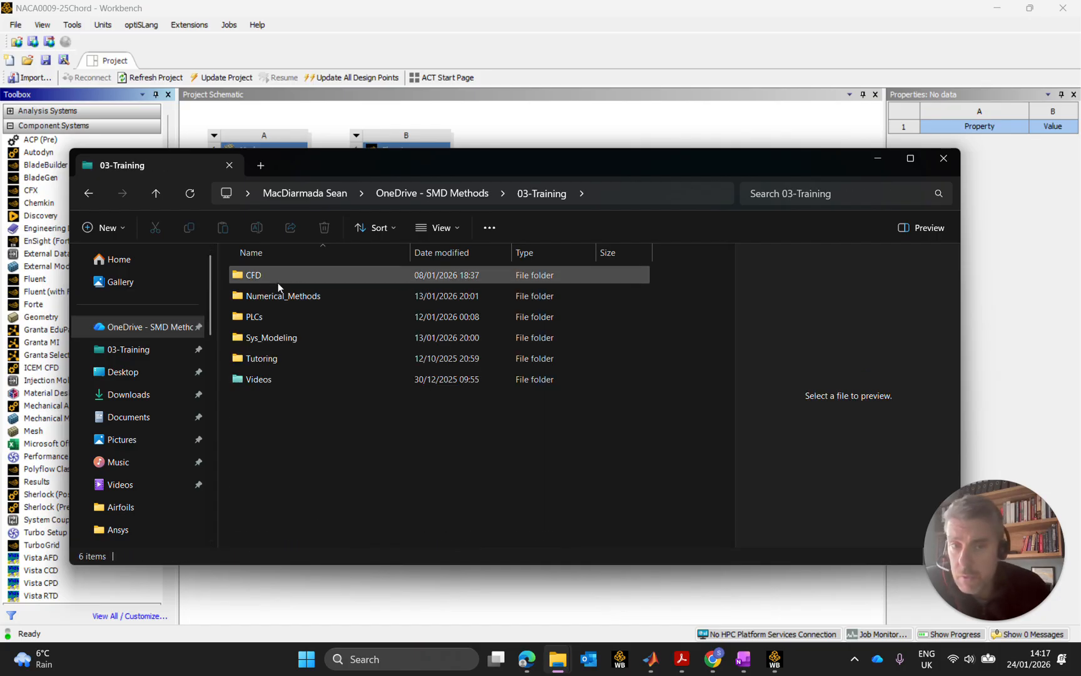
{"action": "double_click", "coordinate": [268, 278]}
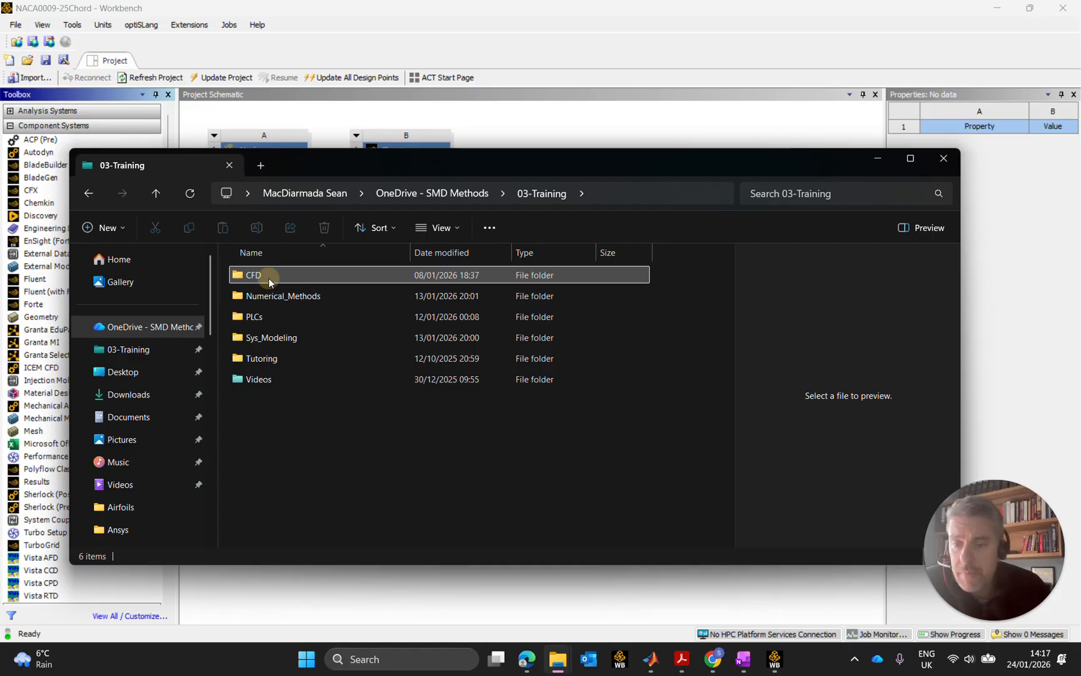
Step: Check the available and extended context options of the Fluent folder, and dismiss them
{"action": "left_click", "coordinate": [261, 296]}
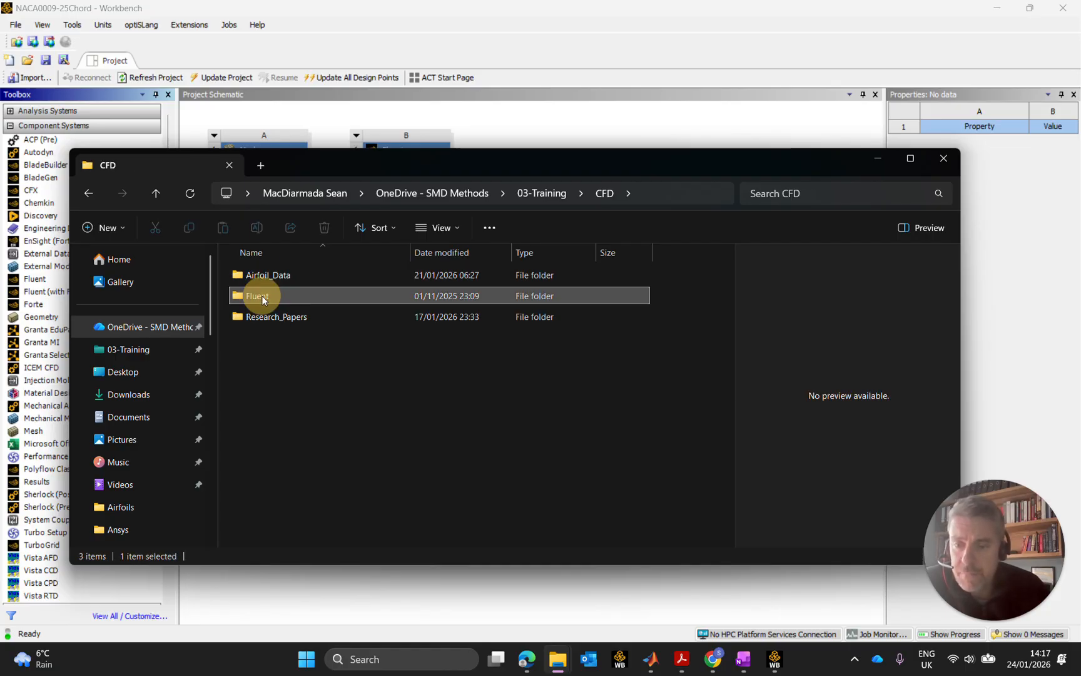
{"action": "right_click", "coordinate": [261, 296]}
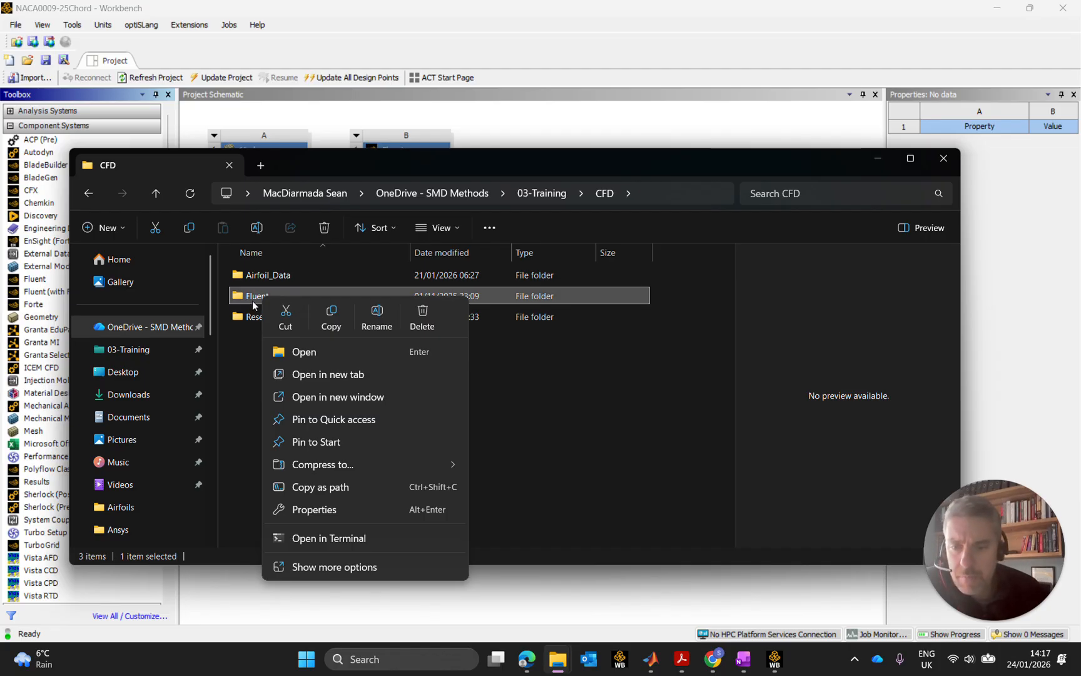
{"action": "left_click", "coordinate": [247, 303]}
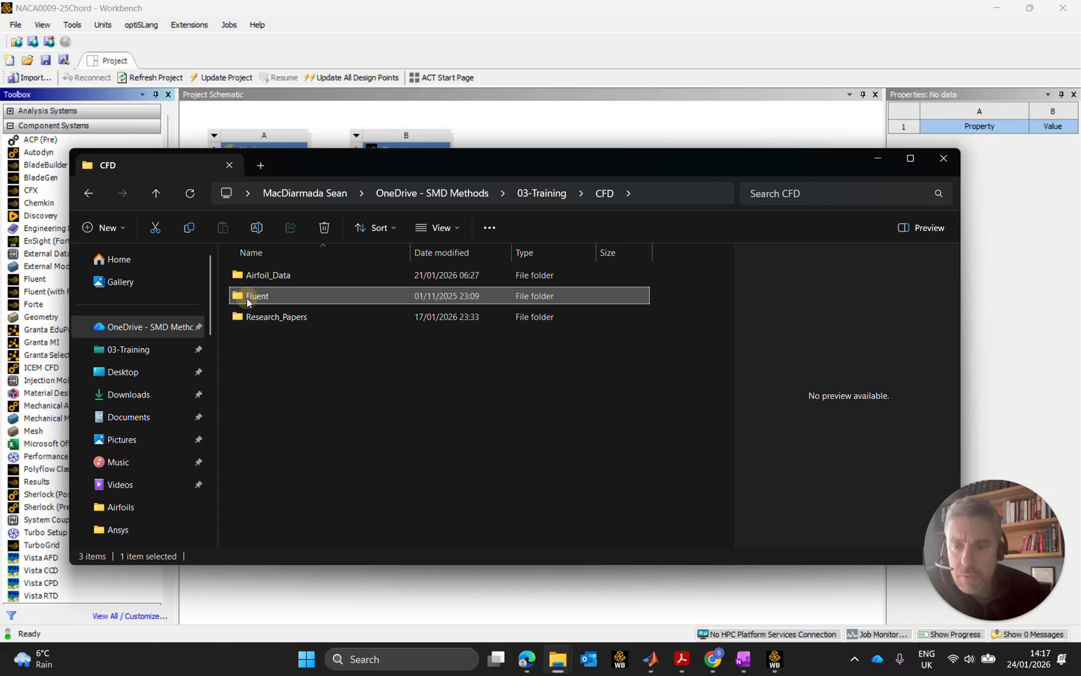
{"action": "right_click", "coordinate": [261, 299]}
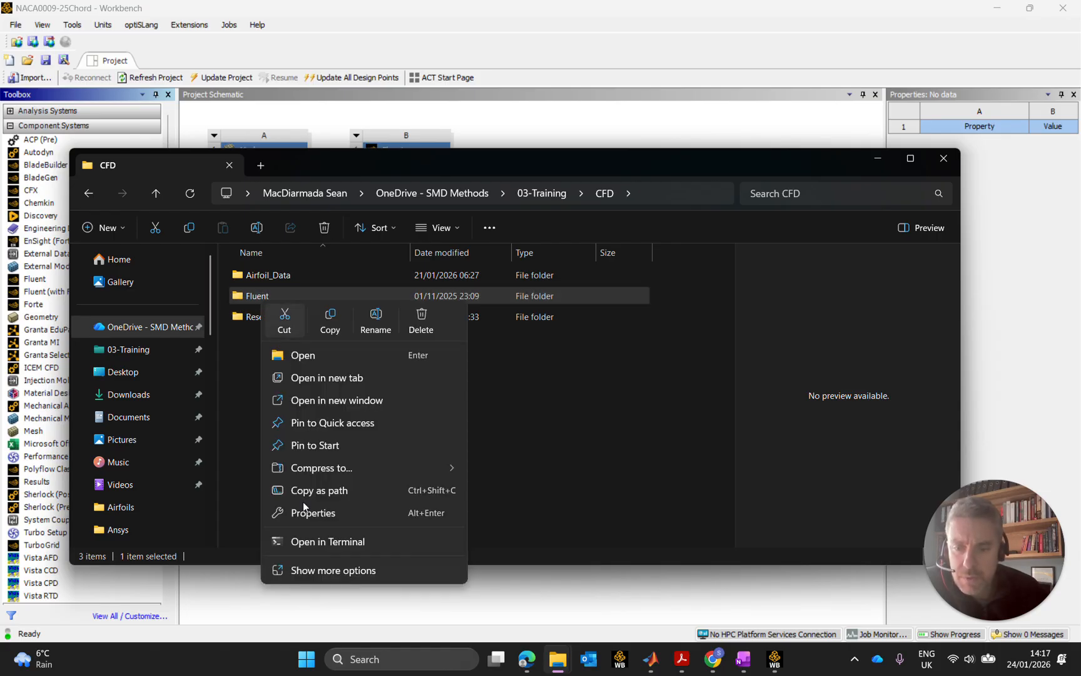
{"action": "left_click", "coordinate": [332, 570]}
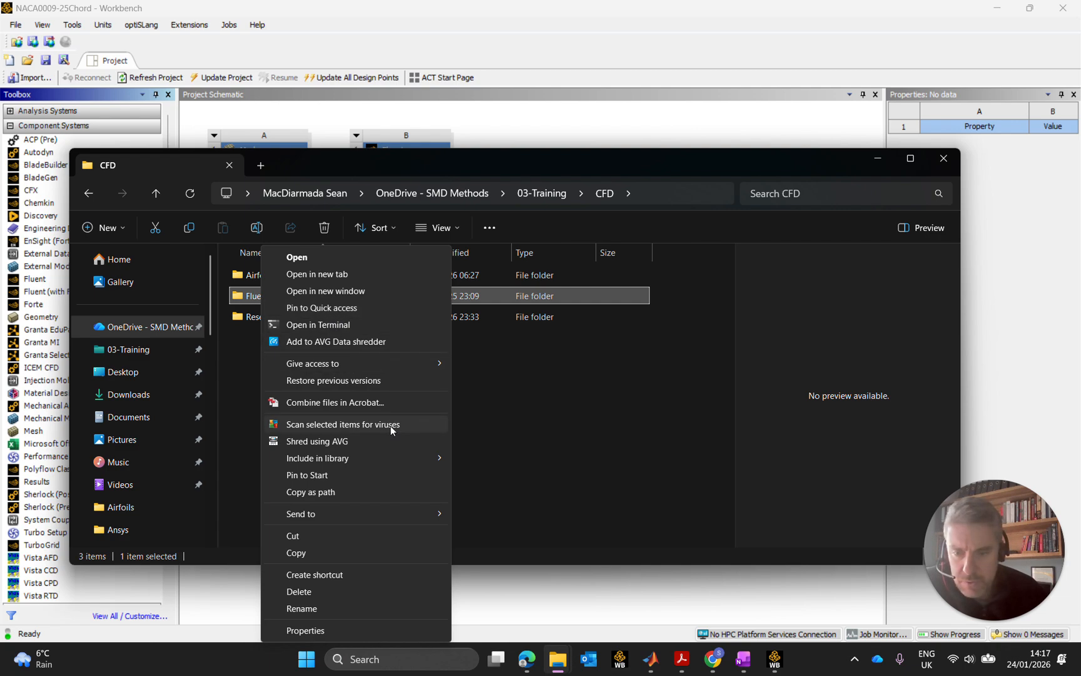
{"action": "left_click", "coordinate": [246, 383]}
{"action": "left_click", "coordinate": [272, 294]}
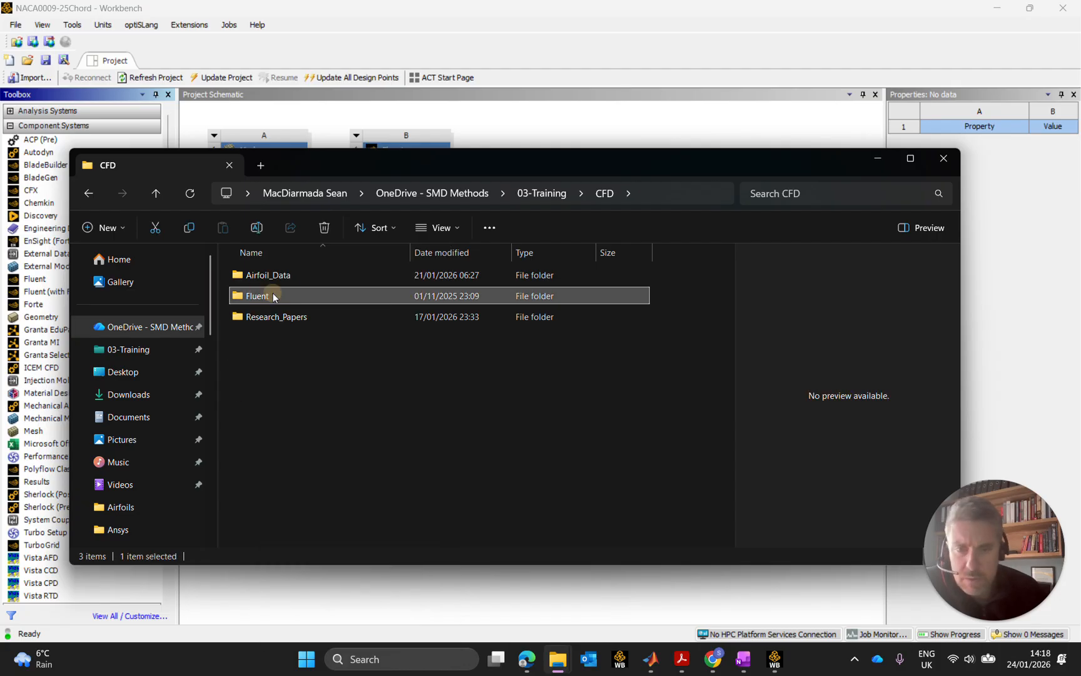
Step: Open the Fluent folder, check the 2D folder's context options and details, and minimise File Explorer to return to Workbench
{"action": "double_click", "coordinate": [273, 294]}
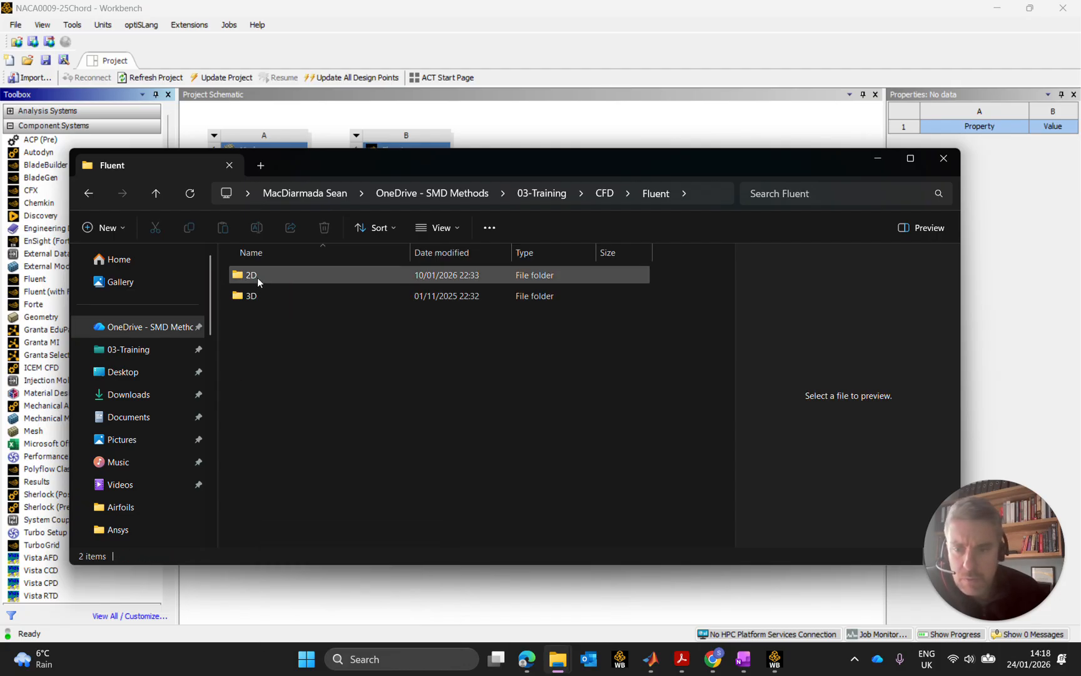
{"action": "right_click", "coordinate": [265, 276]}
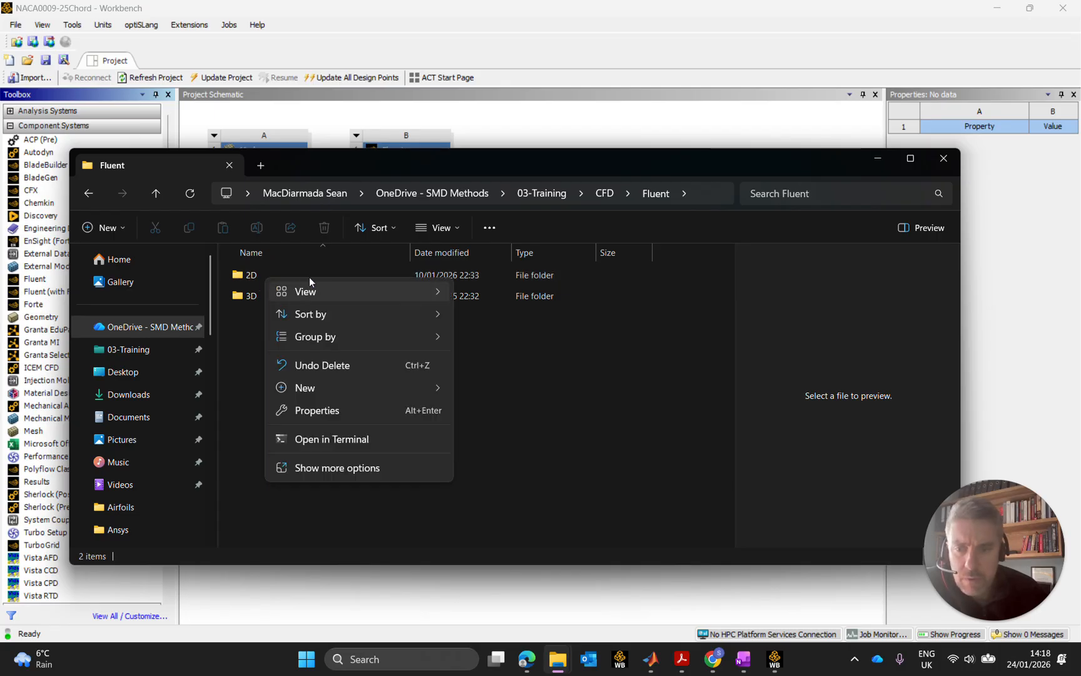
{"action": "left_click", "coordinate": [274, 269]}
{"action": "right_click", "coordinate": [274, 272]}
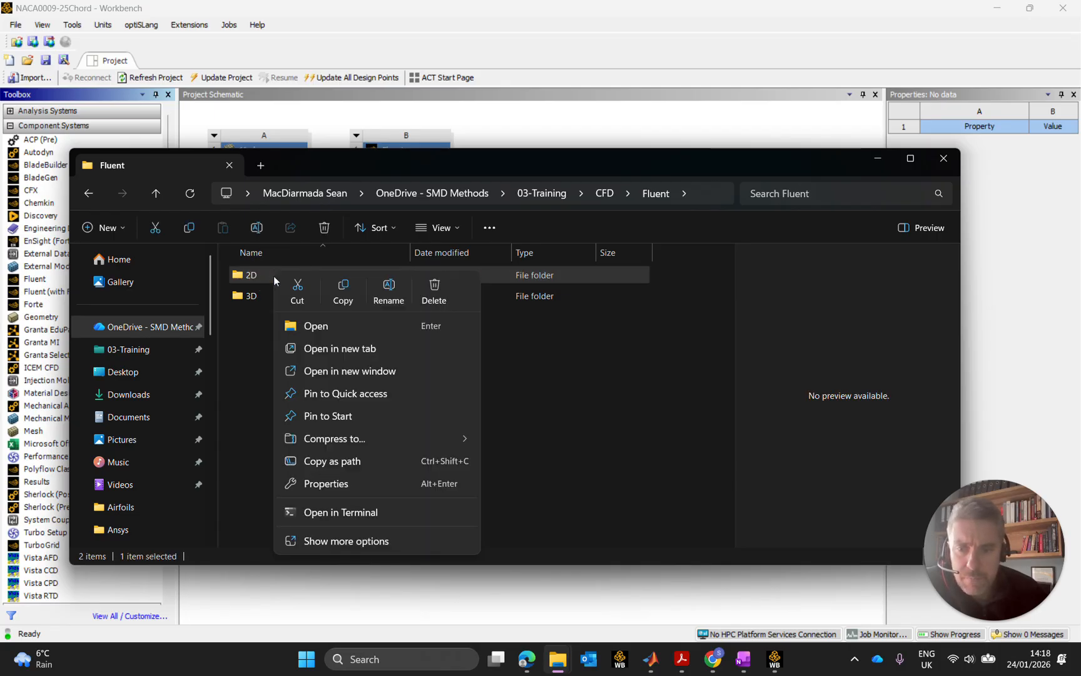
{"action": "left_click", "coordinate": [348, 542]}
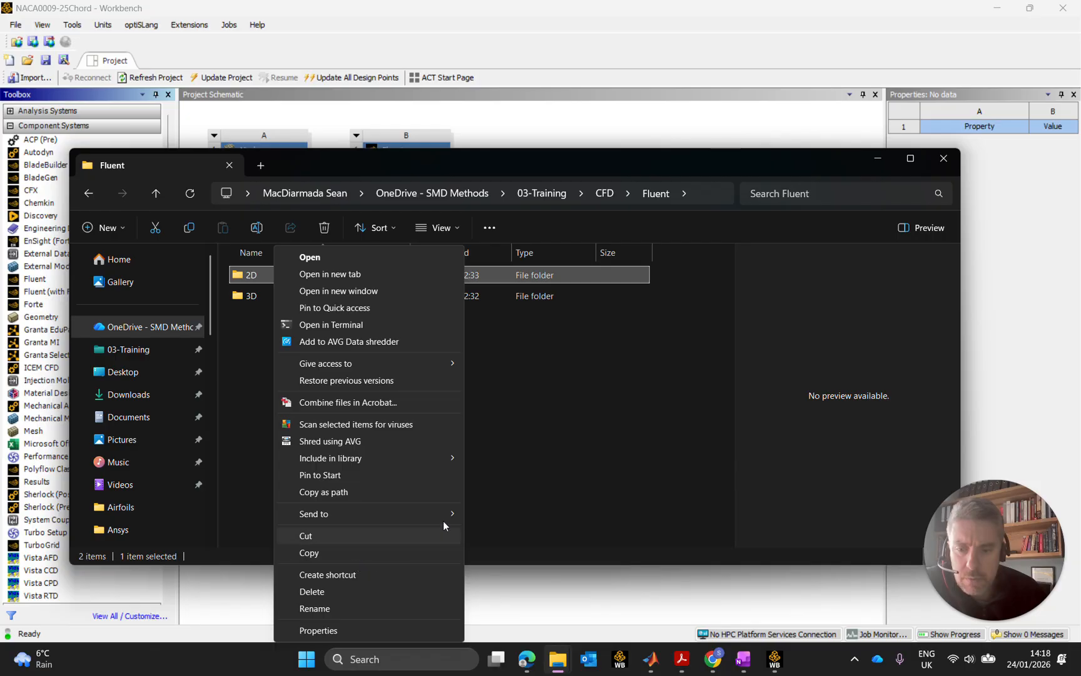
{"action": "left_click", "coordinate": [499, 483]}
{"action": "left_click", "coordinate": [499, 483]}
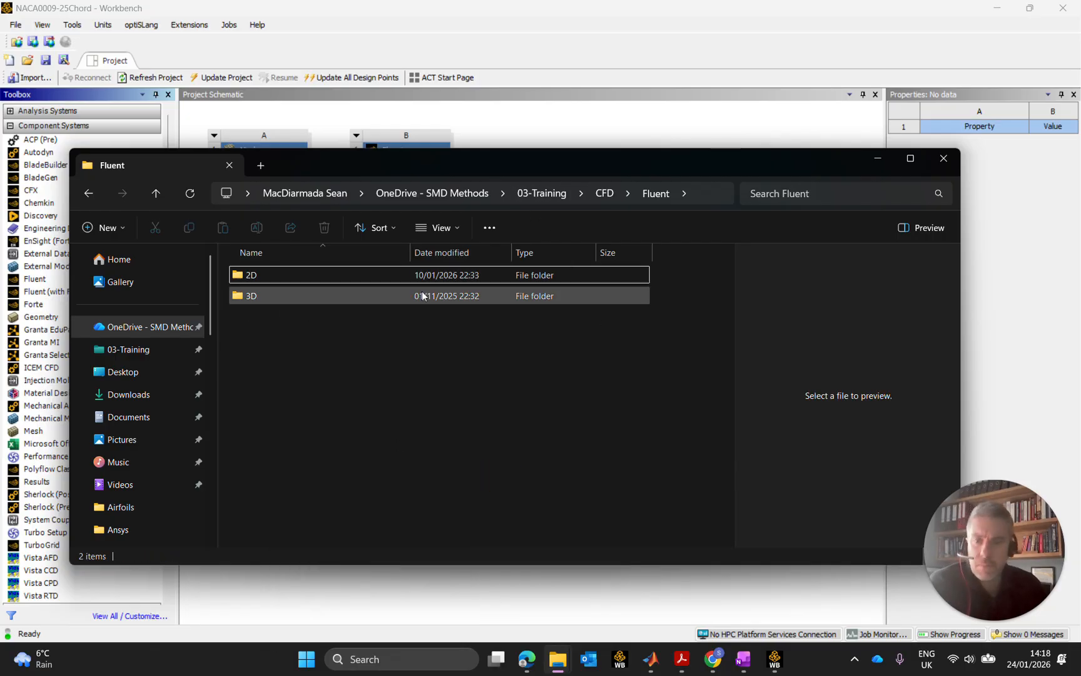
{"action": "mouse_move", "coordinate": [279, 273]}
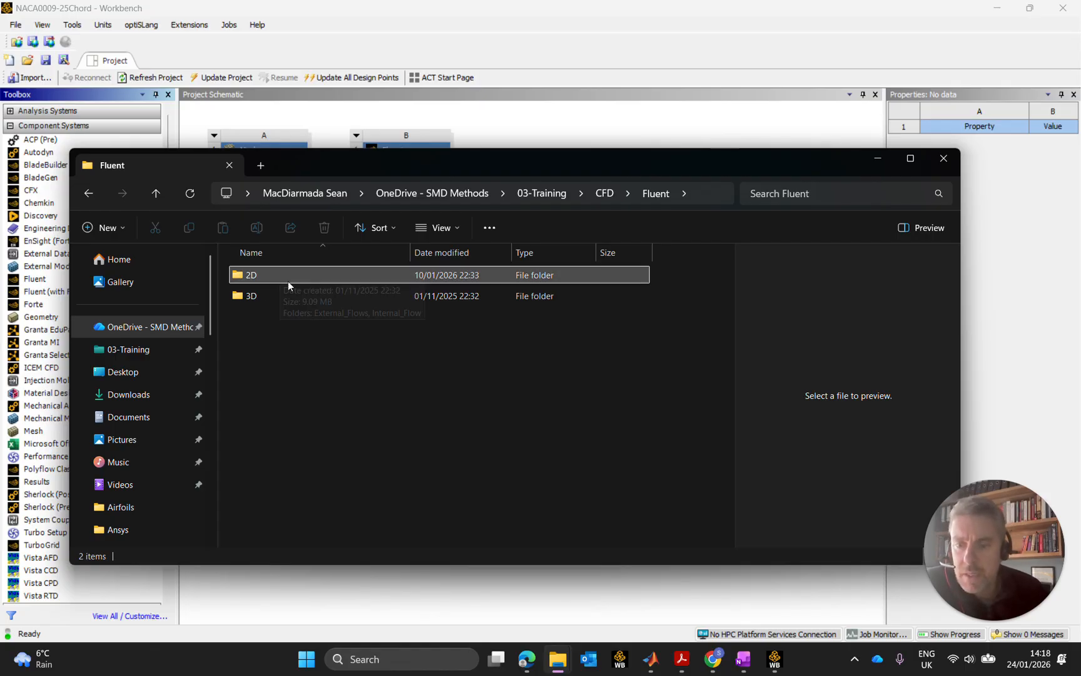
{"action": "left_click", "coordinate": [878, 160]}
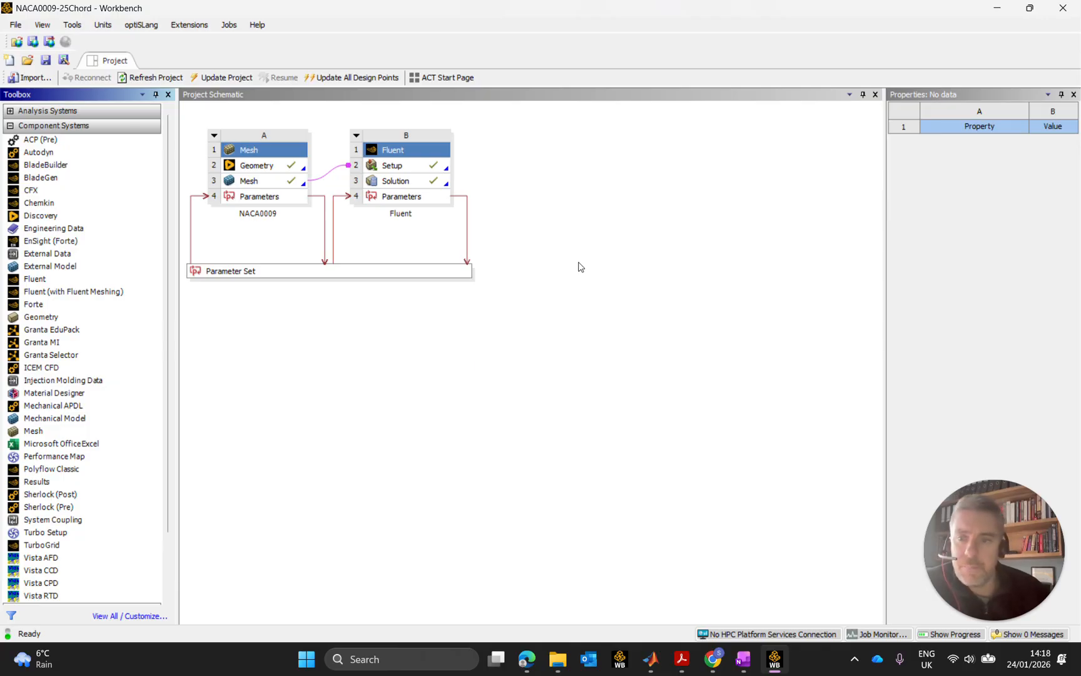
Step: Open the parameter set, display the table of design points to review the angle-of-attack runs, and close the parameter set
{"action": "left_click", "coordinate": [382, 272]}
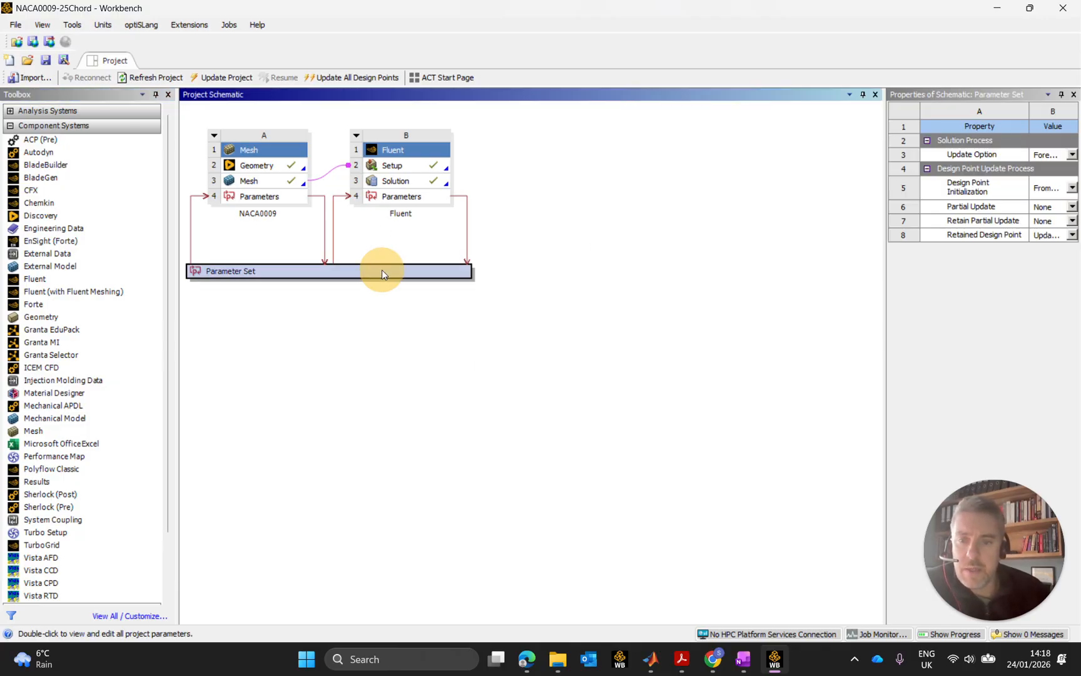
{"action": "double_click", "coordinate": [381, 271]}
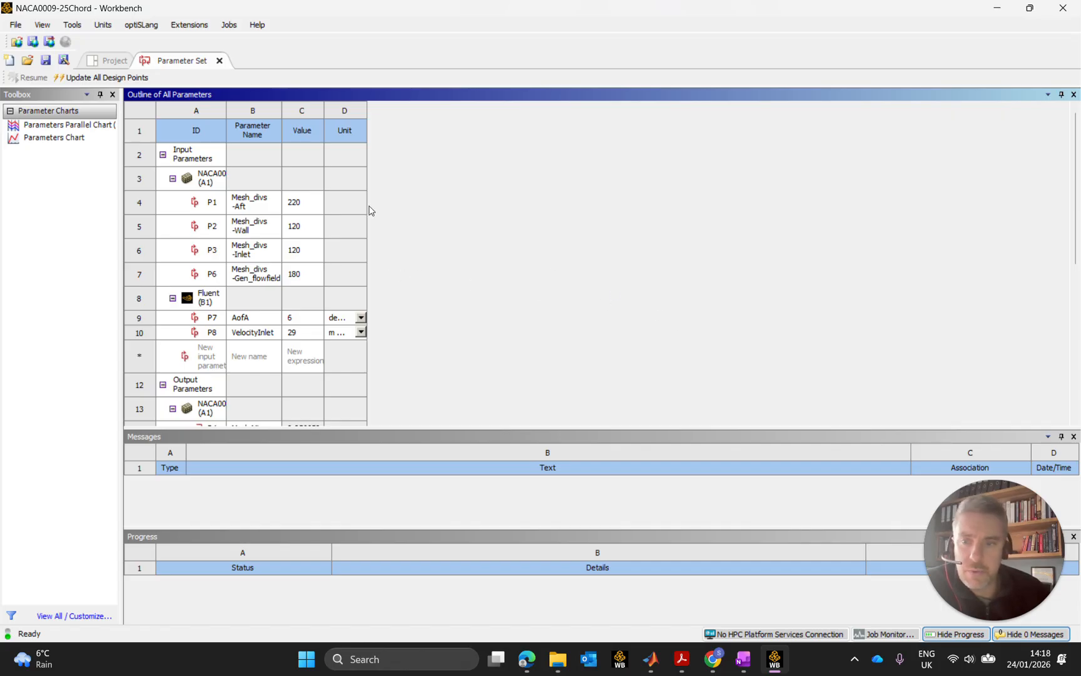
{"action": "left_click", "coordinate": [73, 25]}
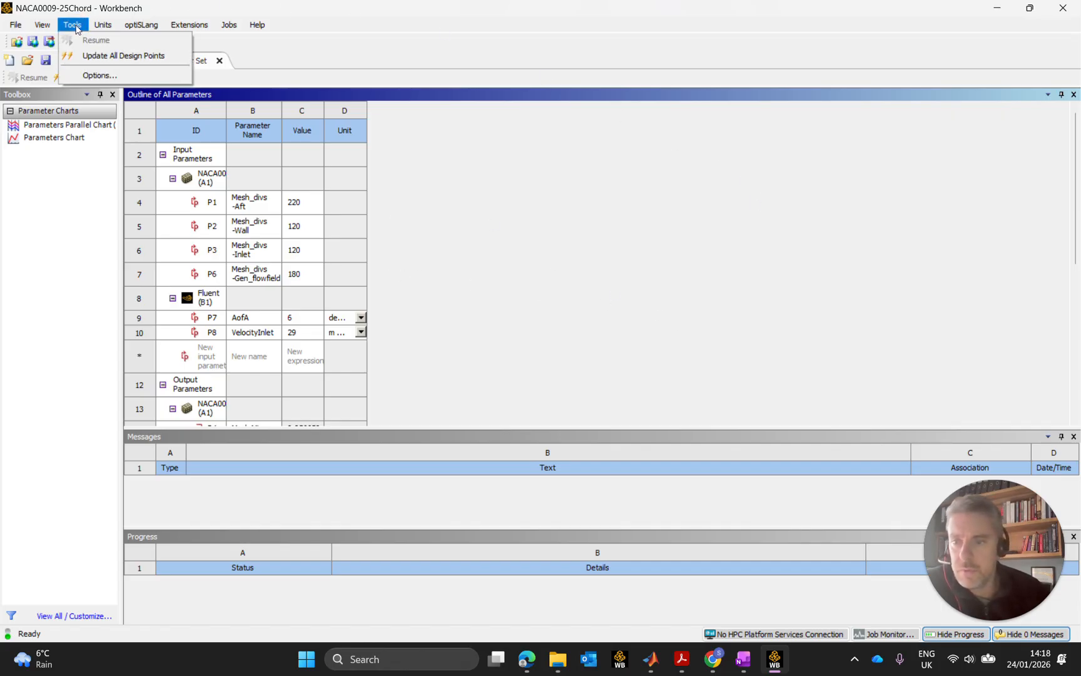
{"action": "mouse_move", "coordinate": [42, 25]}
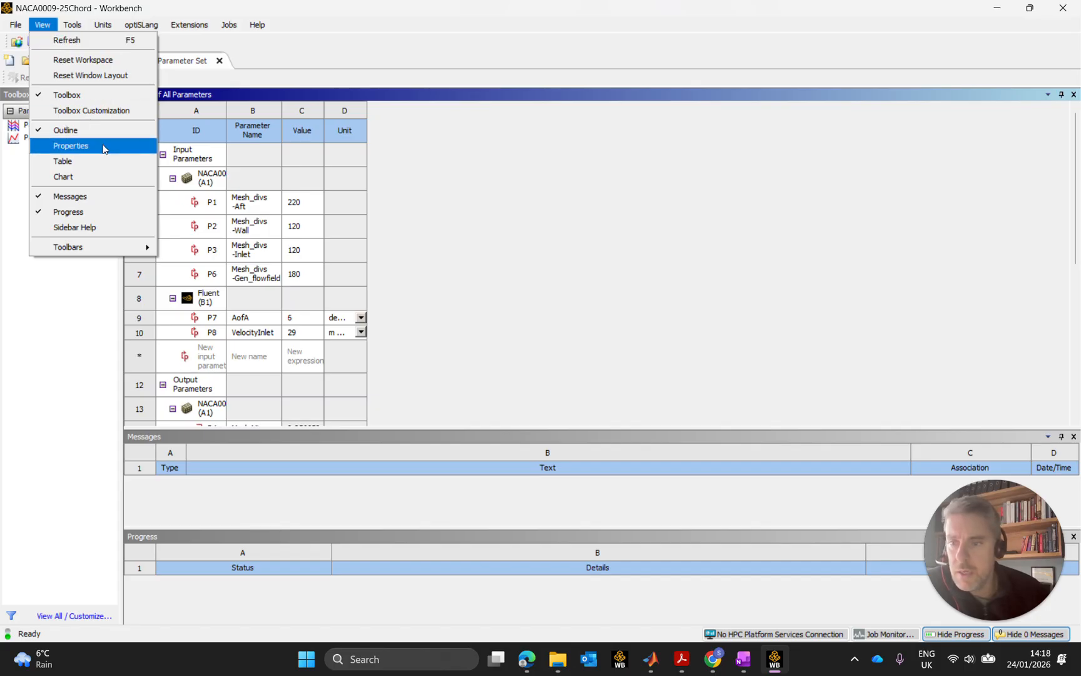
{"action": "left_click", "coordinate": [96, 161]}
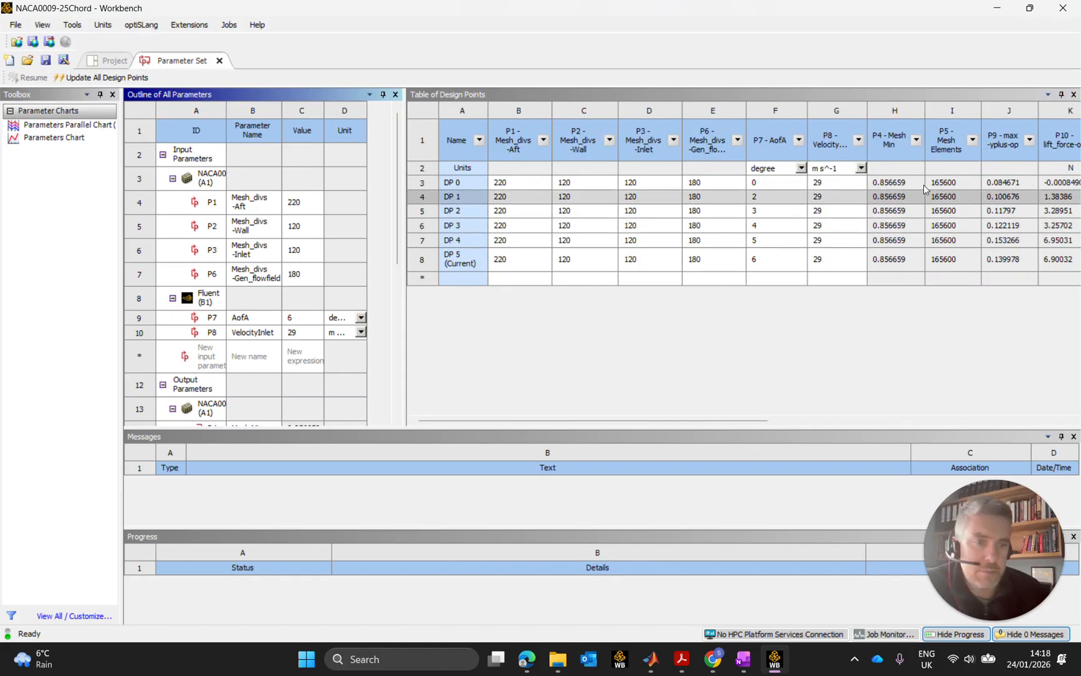
{"action": "left_click", "coordinate": [220, 60]}
Step: Start archiving the project and name the archive file NACA0009-25Chord-AoAs.wbpz
{"action": "left_click", "coordinate": [19, 26]}
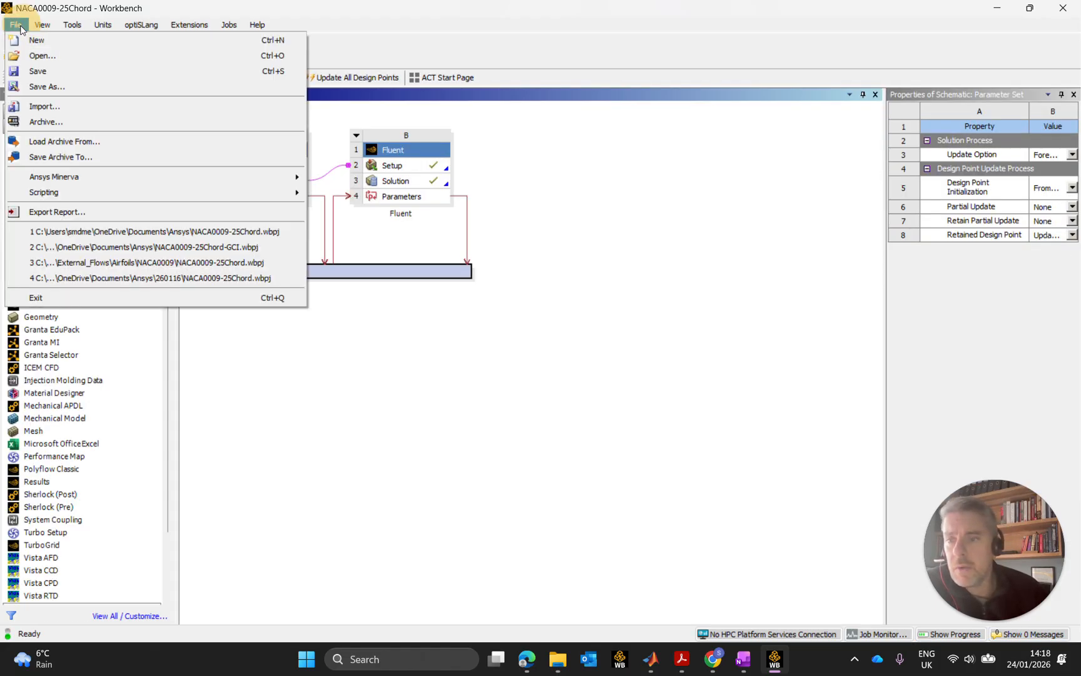
{"action": "left_click", "coordinate": [188, 121]}
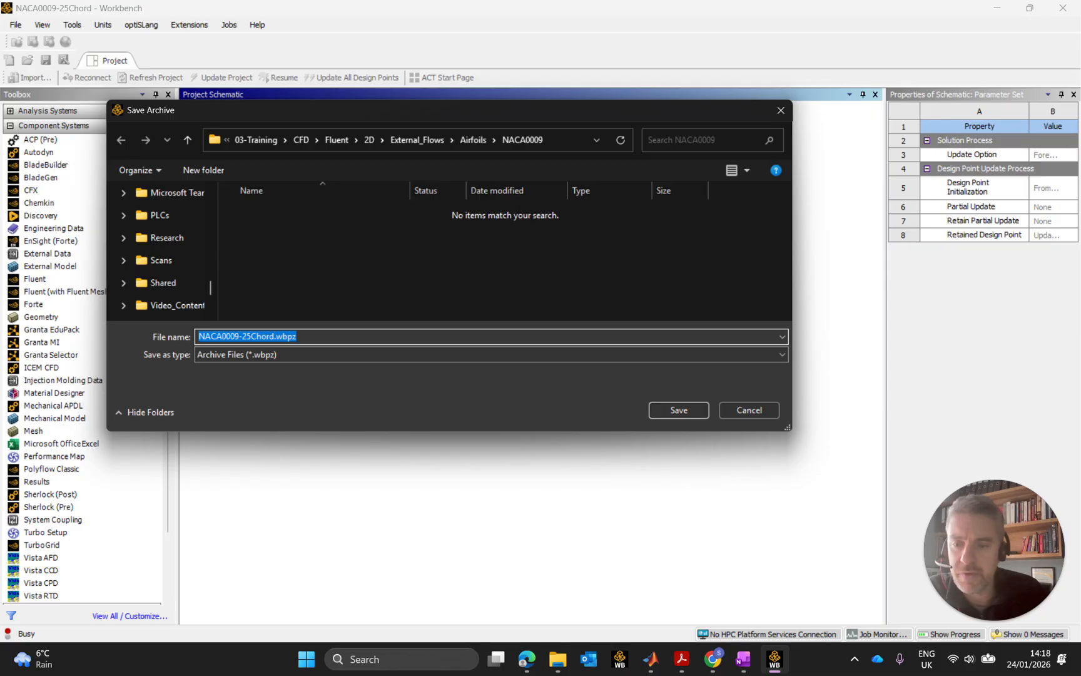
{"action": "left_click", "coordinate": [274, 337]}
{"action": "type", "text": "-"}
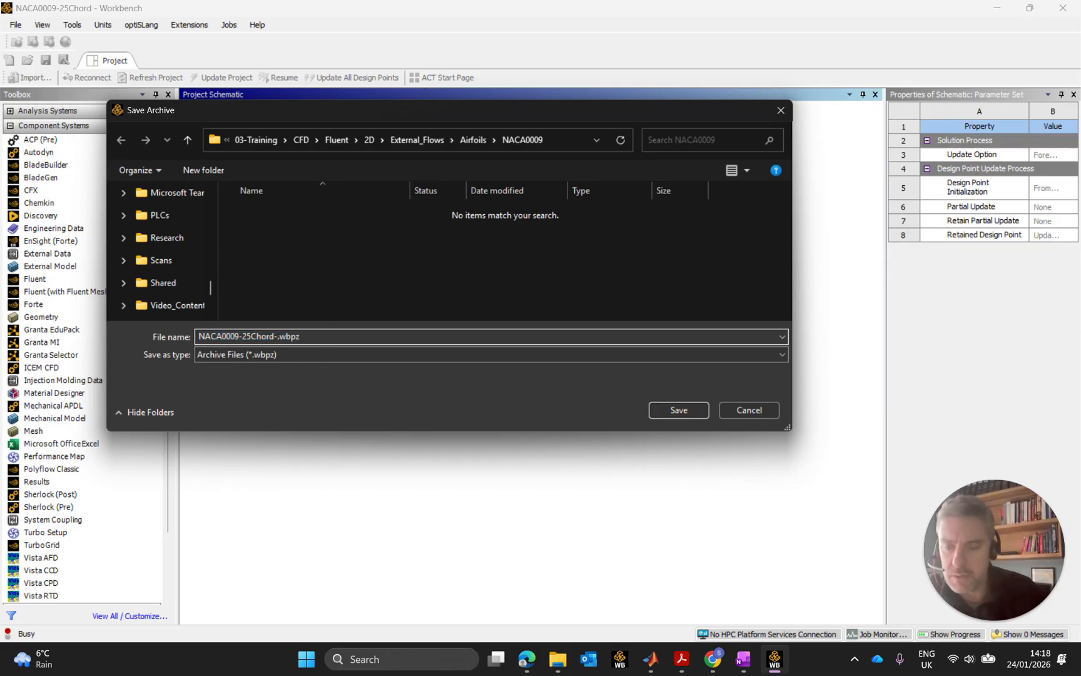
{"action": "type", "text": "AoAs"}
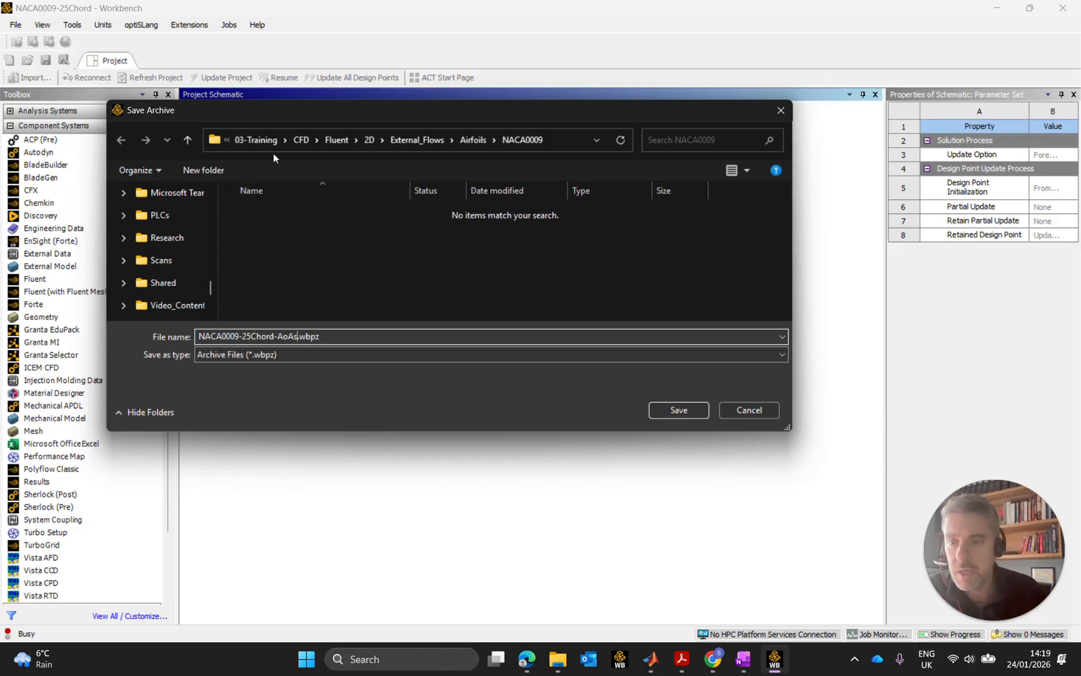
Step: Browse up to the C: drive, then return through OneDrive's 03-Training, CFD, Fluent, 2D, External_Flows and Airfoils folders to NACA0009
{"action": "left_click", "coordinate": [262, 140]}
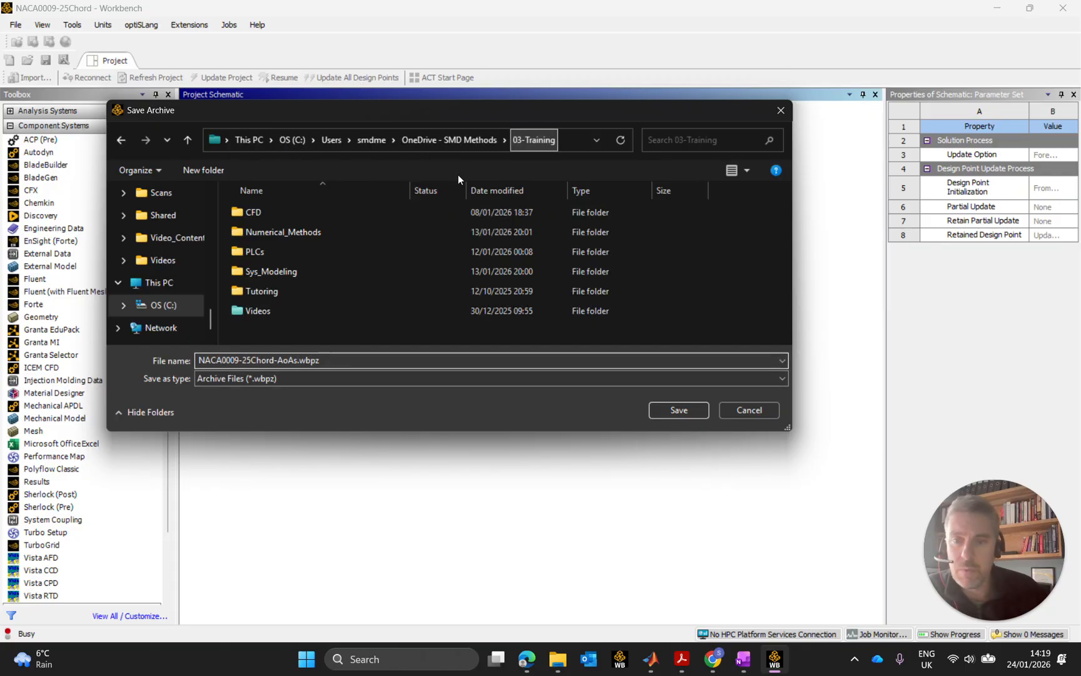
{"action": "left_click", "coordinate": [258, 141]}
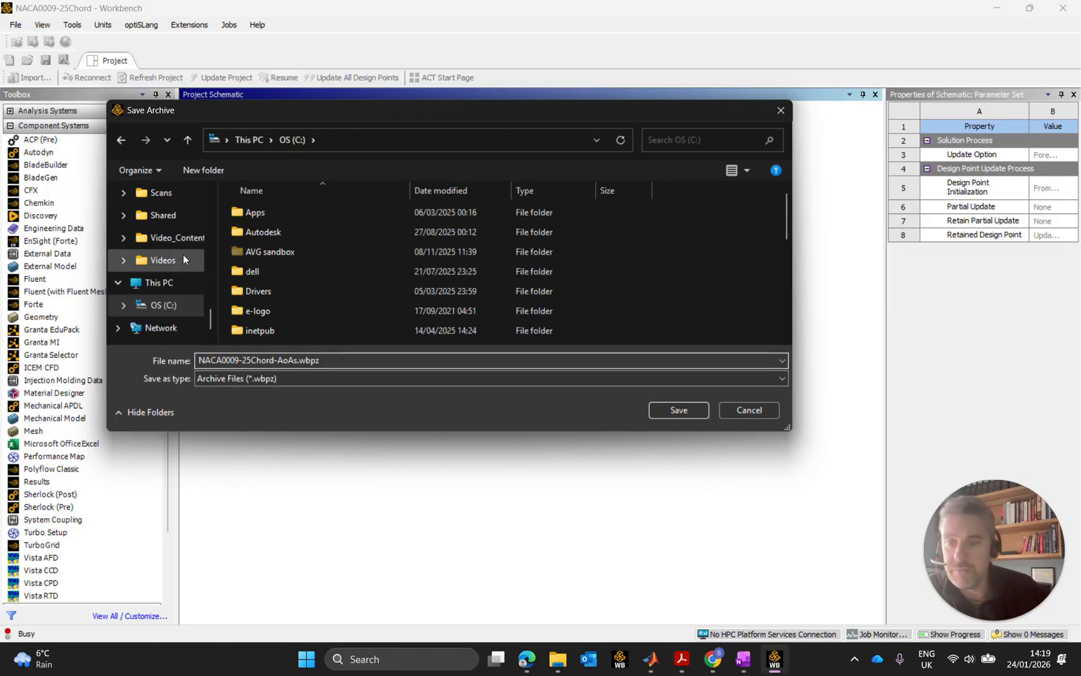
{"action": "scroll", "coordinate": [183, 259], "scroll_direction": "up", "scroll_amount": 10}
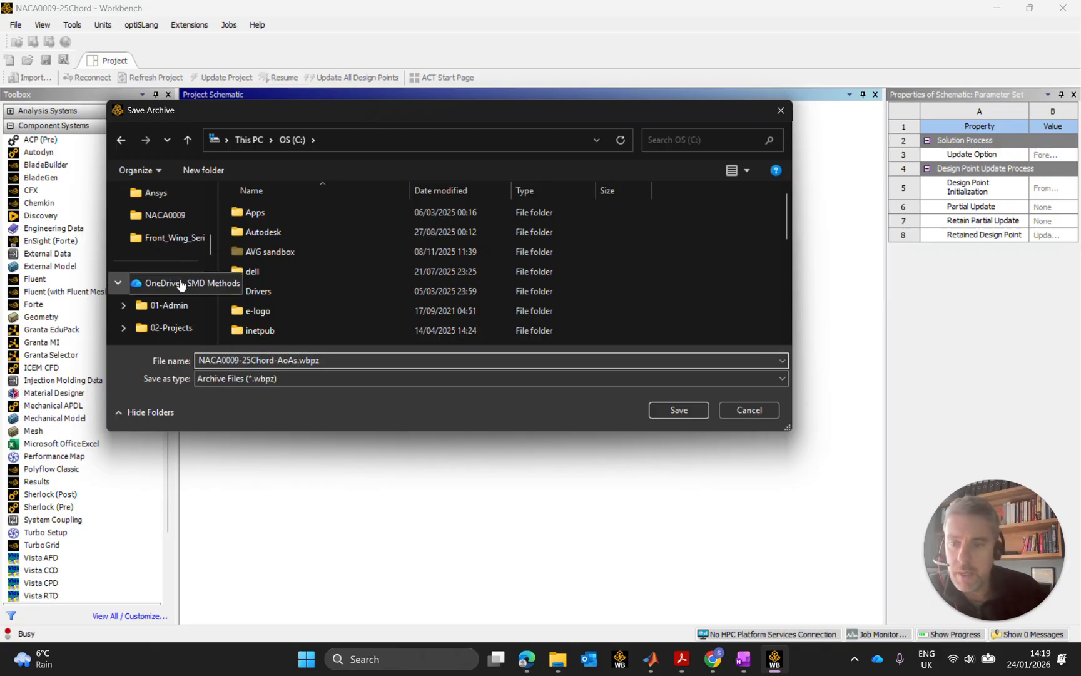
{"action": "scroll", "coordinate": [181, 284], "scroll_direction": "down", "scroll_amount": 3}
{"action": "left_click", "coordinate": [172, 283]}
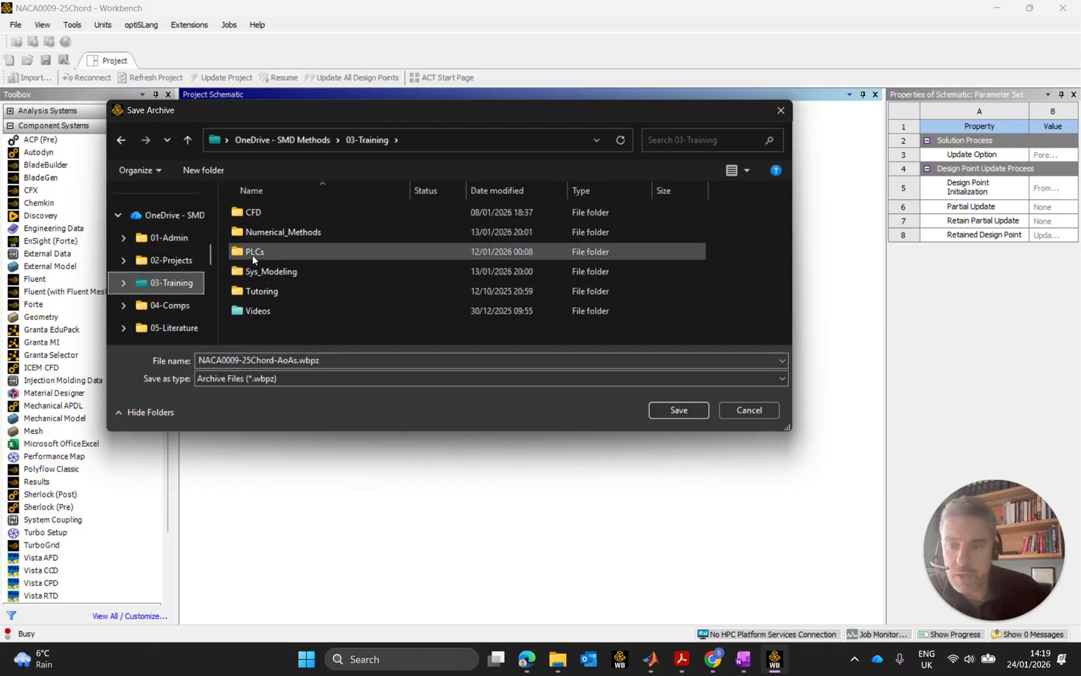
{"action": "double_click", "coordinate": [256, 212]}
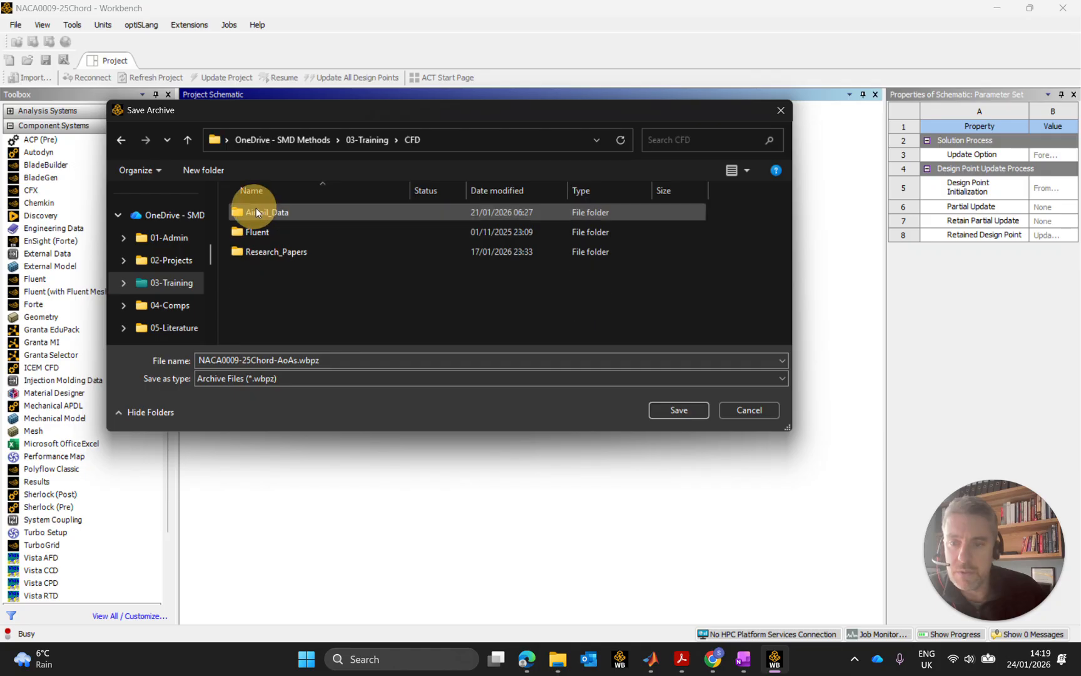
{"action": "double_click", "coordinate": [267, 233]}
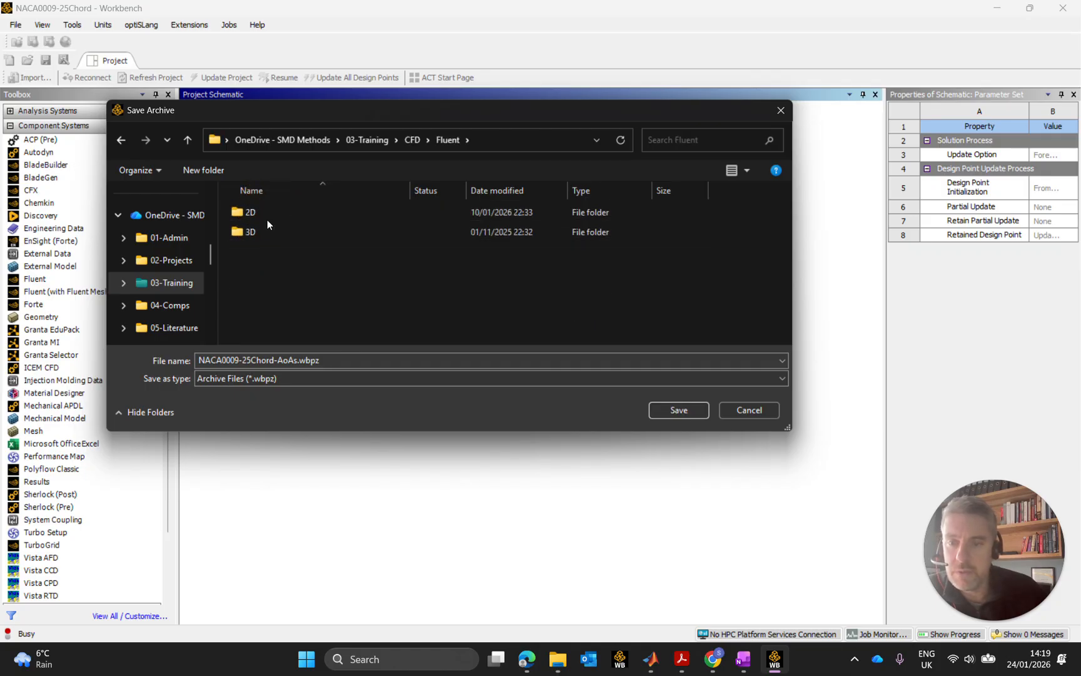
{"action": "double_click", "coordinate": [264, 210]}
{"action": "double_click", "coordinate": [265, 216]}
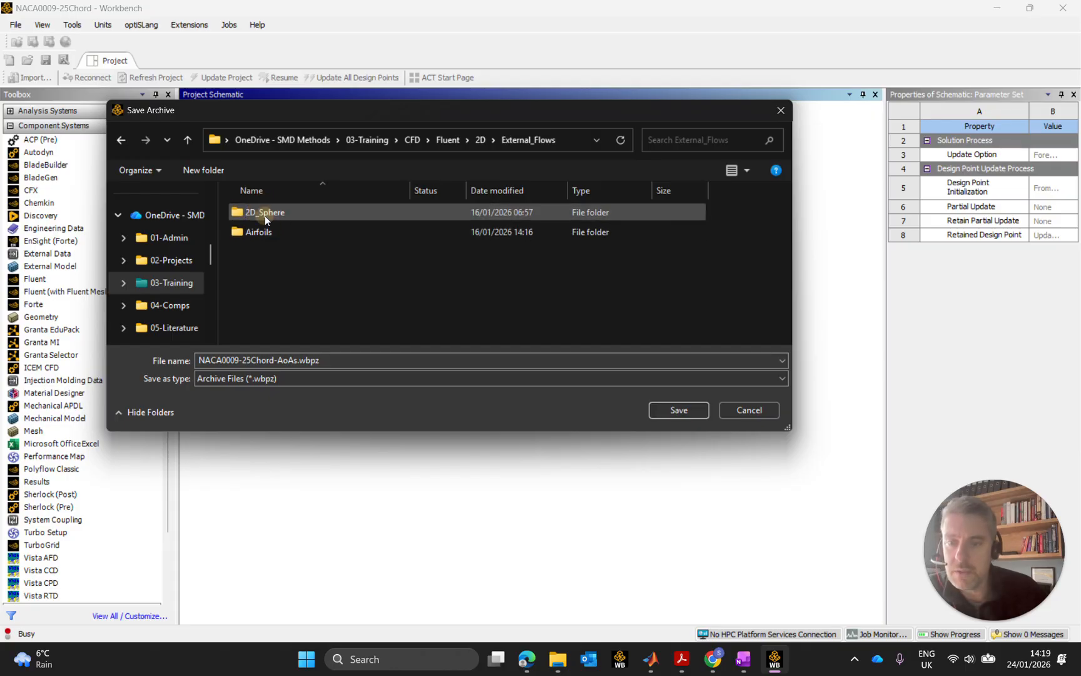
{"action": "double_click", "coordinate": [256, 232]}
{"action": "left_click", "coordinate": [267, 210]}
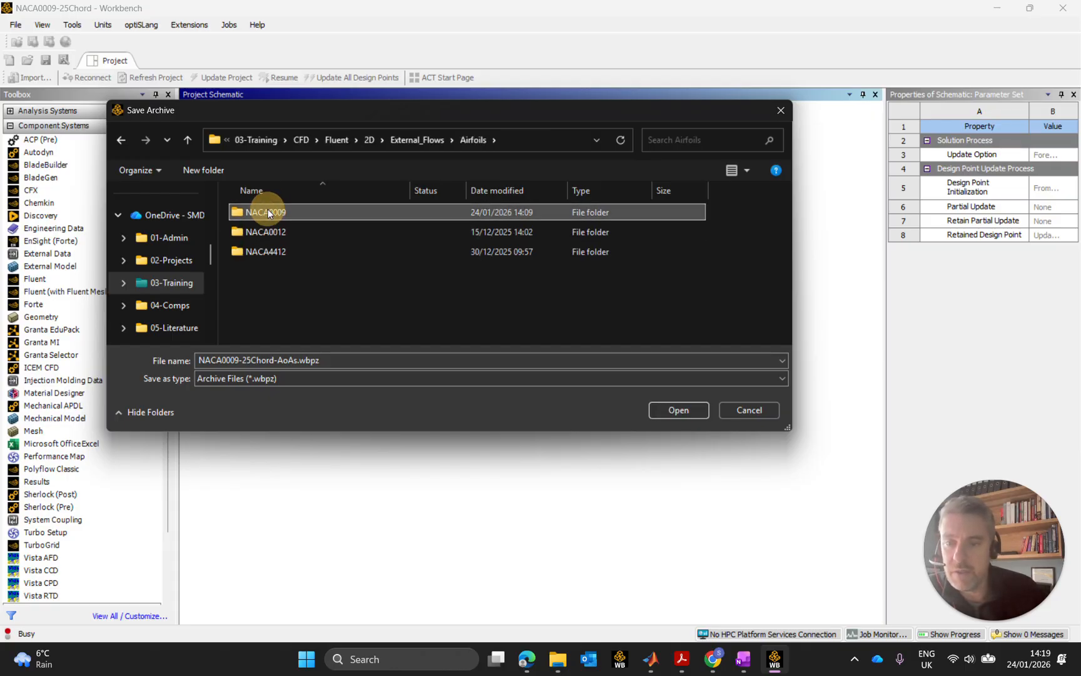
{"action": "double_click", "coordinate": [268, 212]}
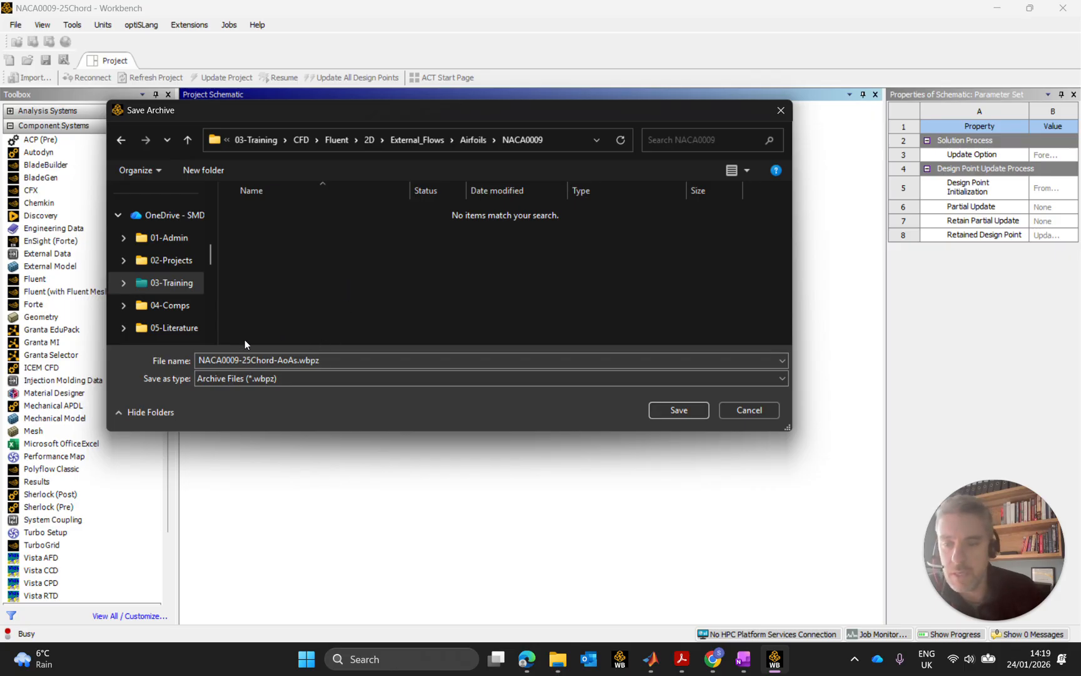
Step: Save the archive in the NACA0009 folder, also including imported files external to the project directory
{"action": "left_click", "coordinate": [680, 409]}
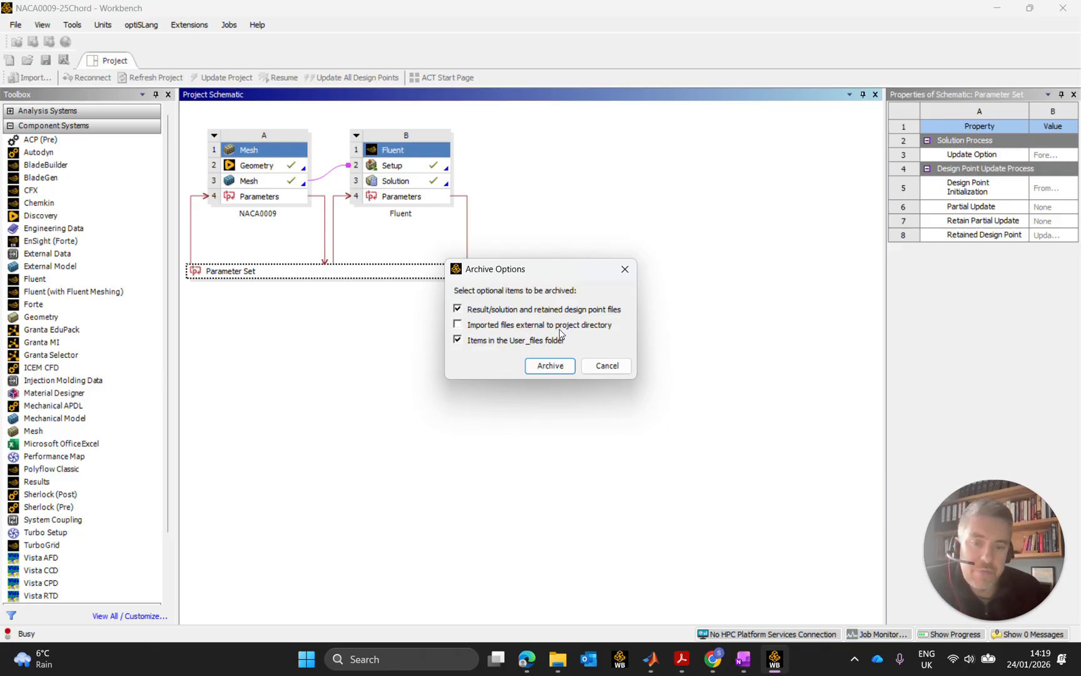
{"action": "left_click", "coordinate": [457, 324]}
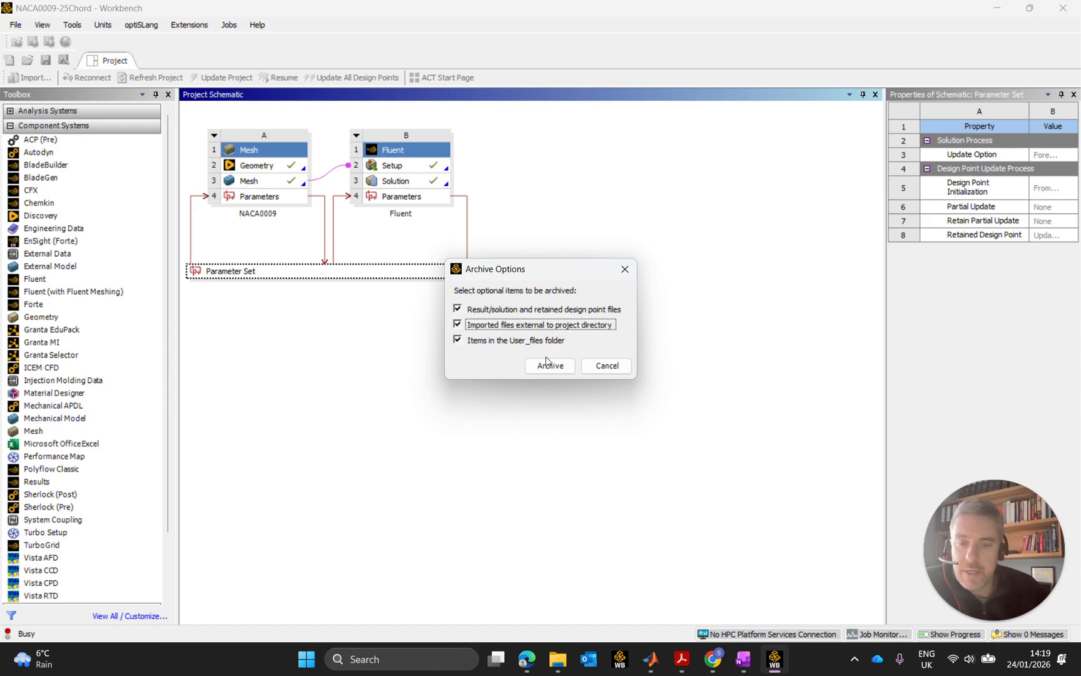
{"action": "left_click", "coordinate": [547, 366]}
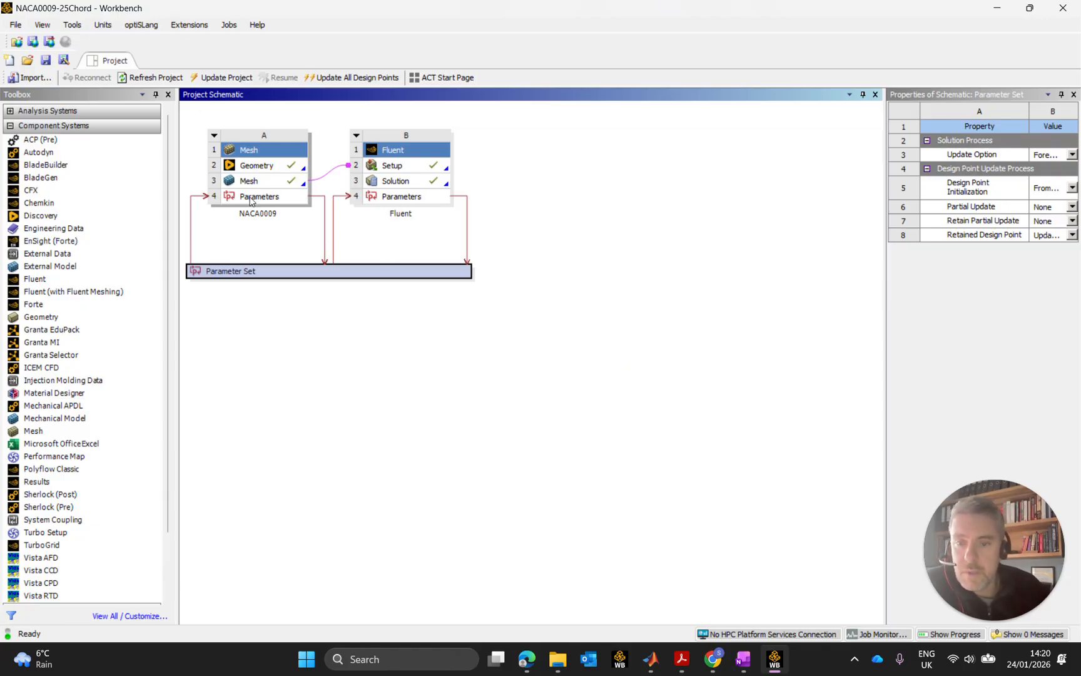
Step: Rename the Fluent system in the project schematic as Mesh_Independence, and open the parameter set with its table of design points
{"action": "left_click", "coordinate": [400, 213]}
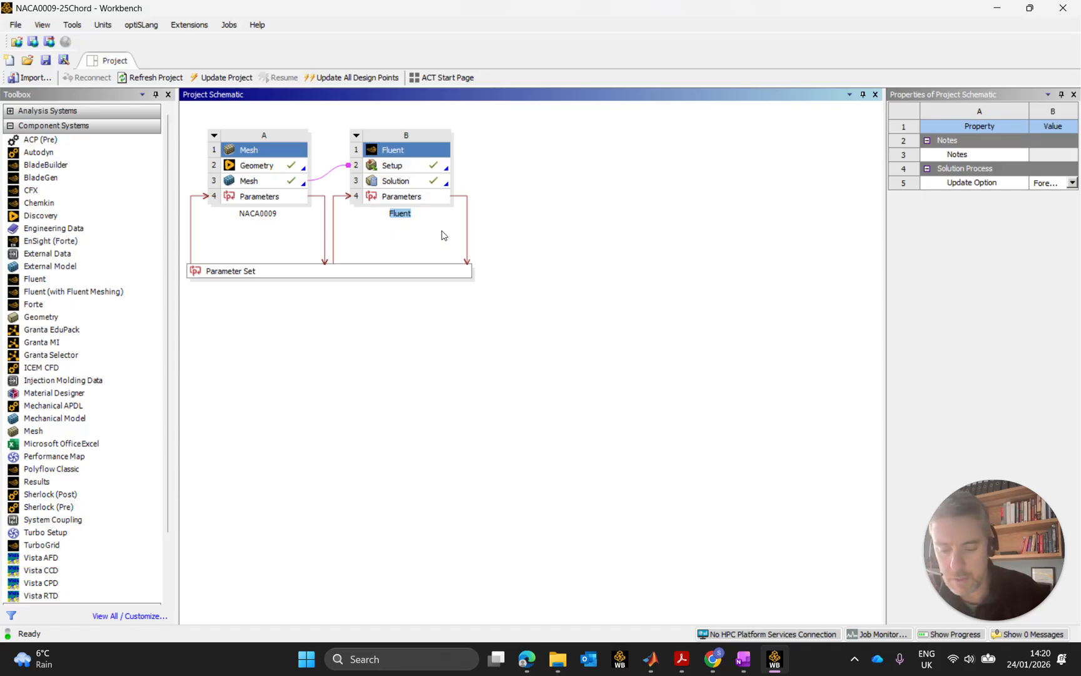
{"action": "type", "text": "Mesh_"}
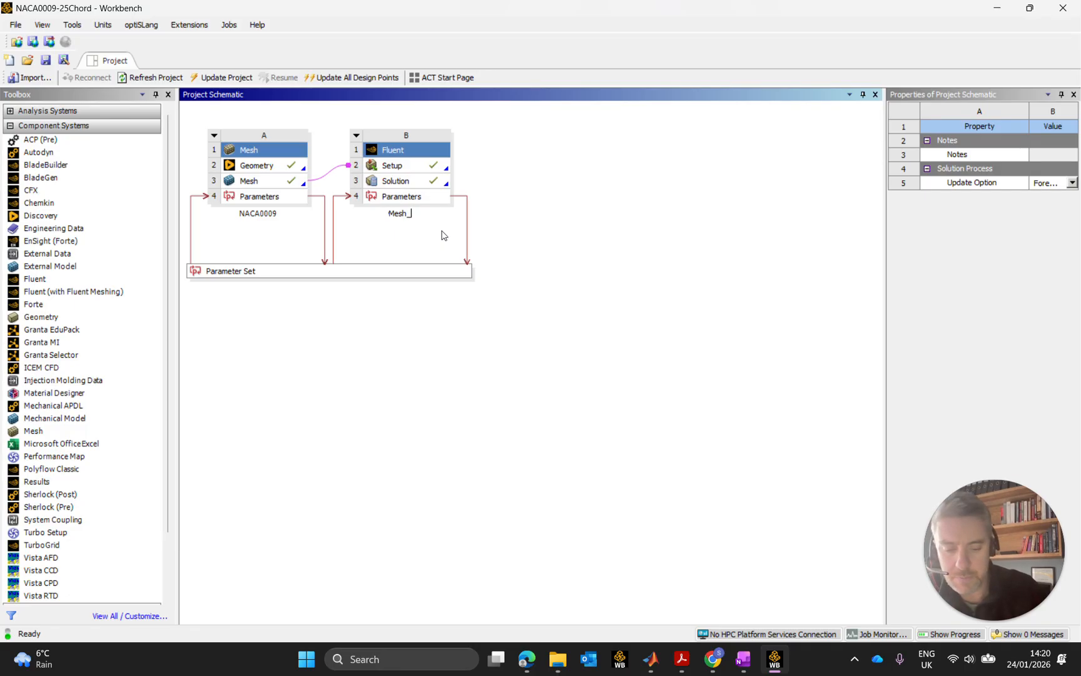
{"action": "type", "text": "Independe"}
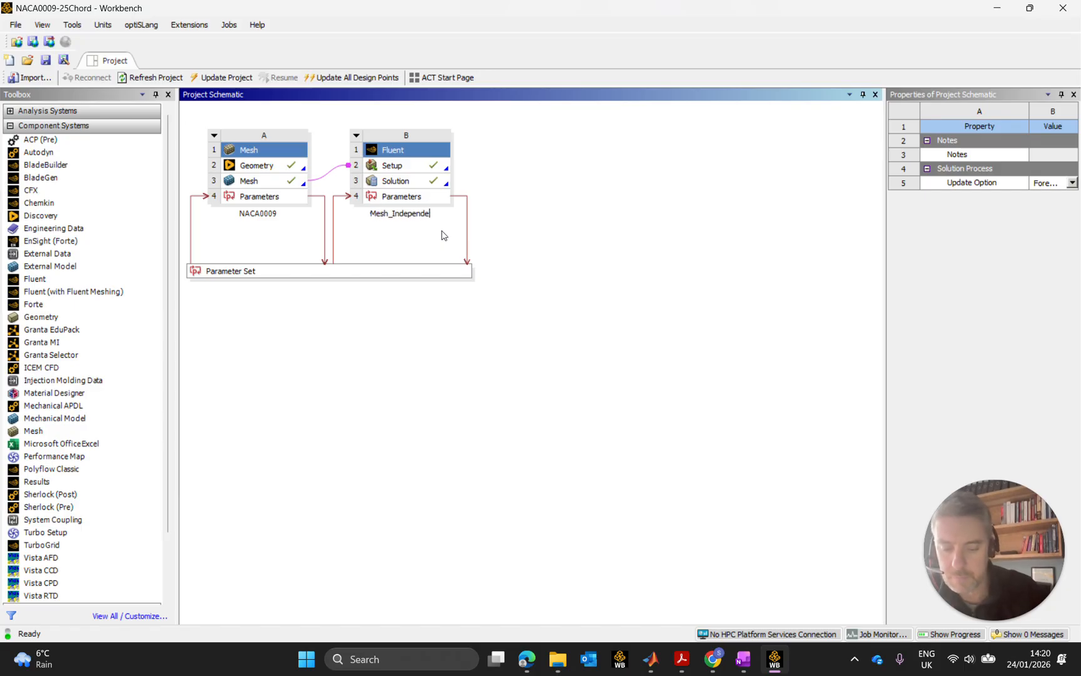
{"action": "type", "text": "nce"}
{"action": "key", "text": "Return"}
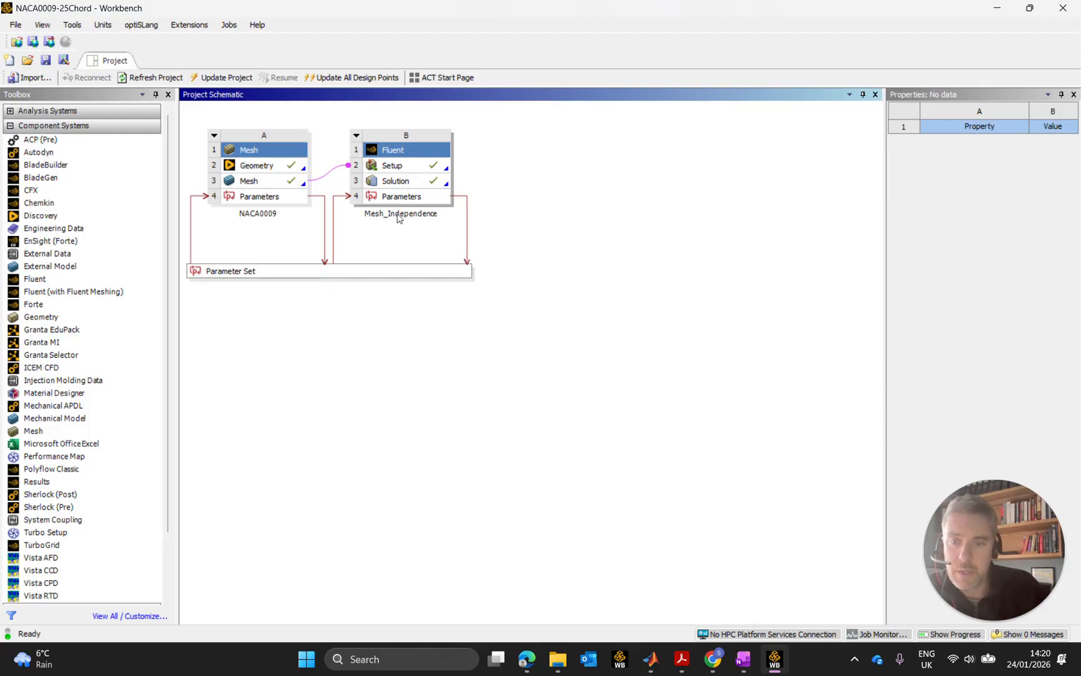
{"action": "double_click", "coordinate": [309, 274]}
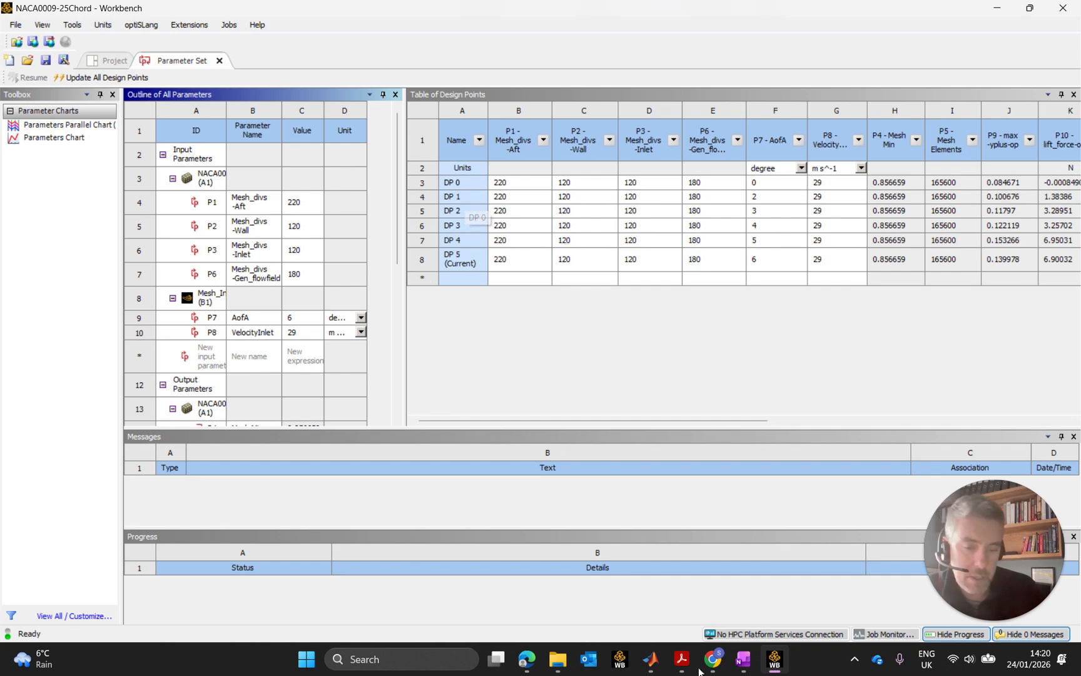
Step: Switch to Adobe Acrobat and examine the 1994 GCI method paper, from its grid convergence index sections back to Richardson extrapolation
{"action": "left_click", "coordinate": [676, 665]}
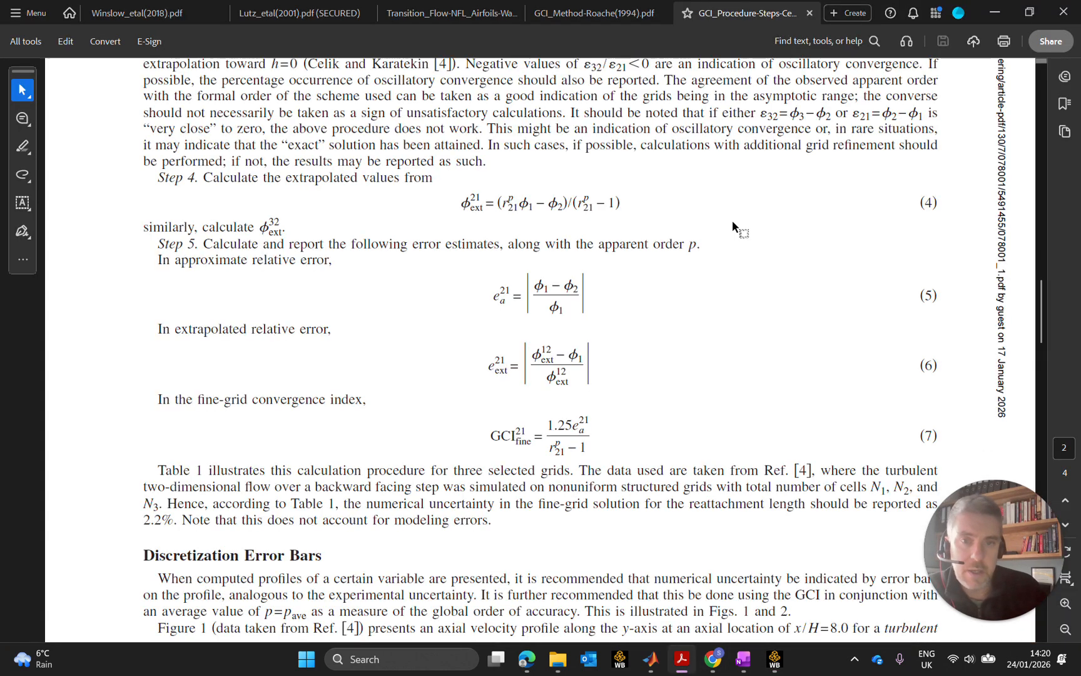
{"action": "left_click", "coordinate": [606, 13]}
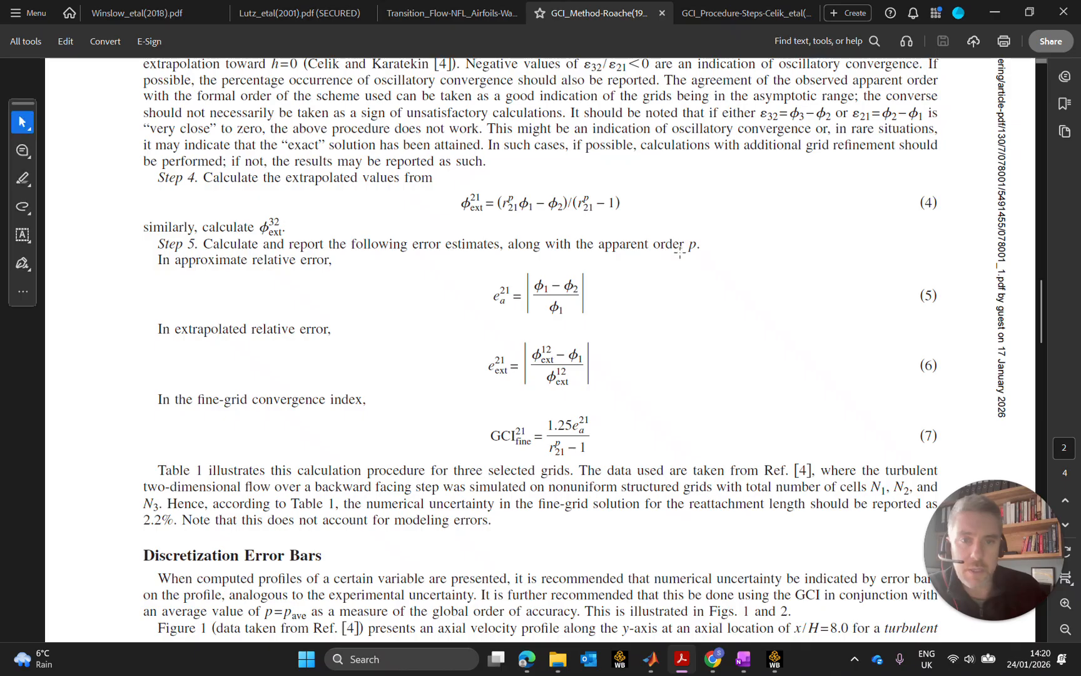
{"action": "scroll", "coordinate": [699, 319], "scroll_direction": "up", "scroll_amount": 10}
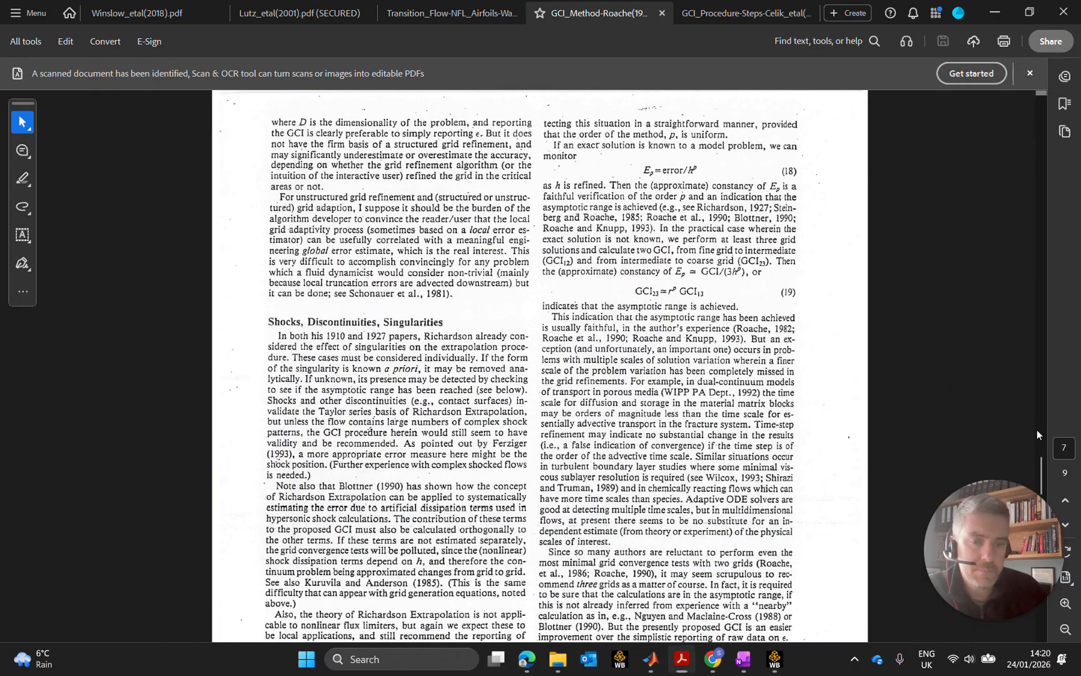
{"action": "left_click", "coordinate": [1037, 378]}
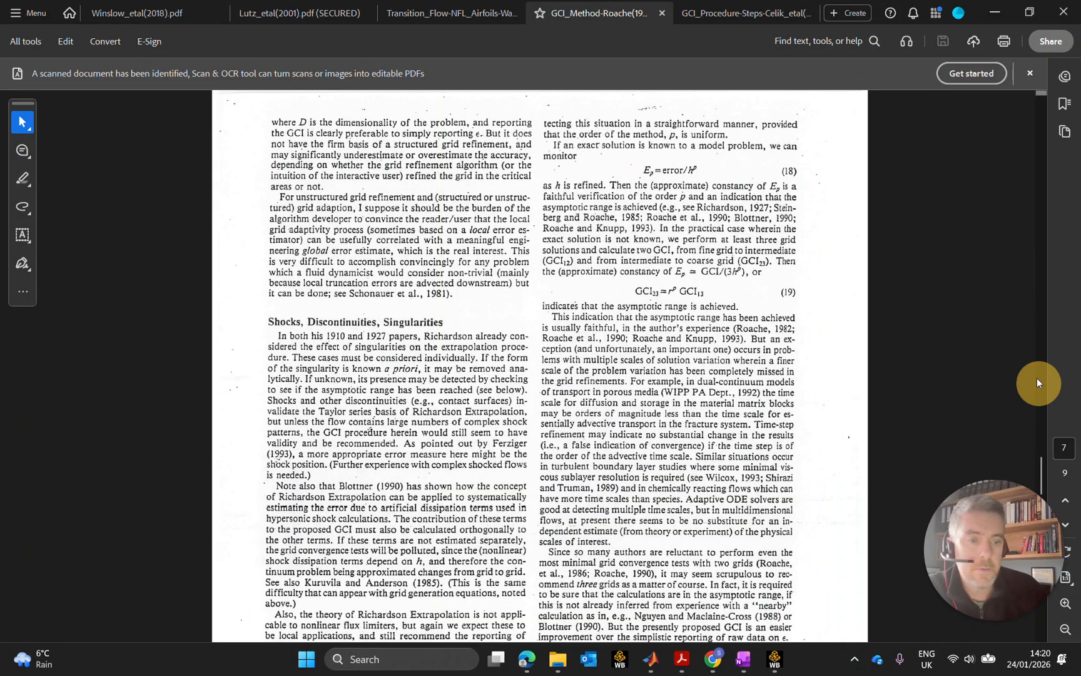
{"action": "scroll", "coordinate": [955, 410], "scroll_direction": "up", "scroll_amount": 15}
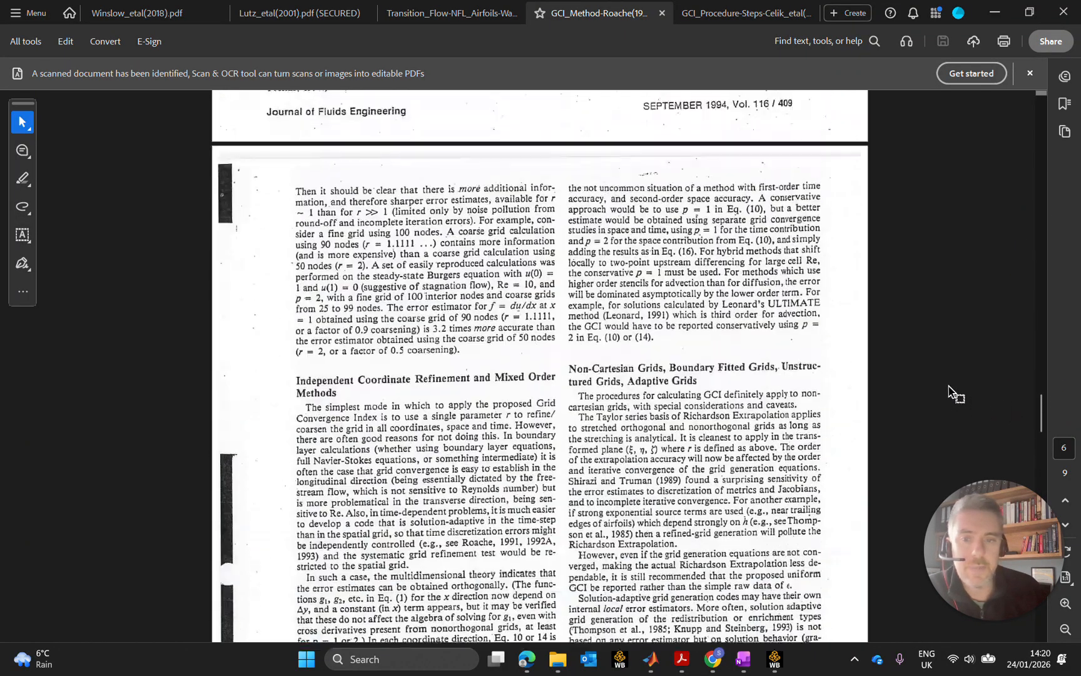
{"action": "scroll", "coordinate": [970, 394], "scroll_direction": "up", "scroll_amount": 10}
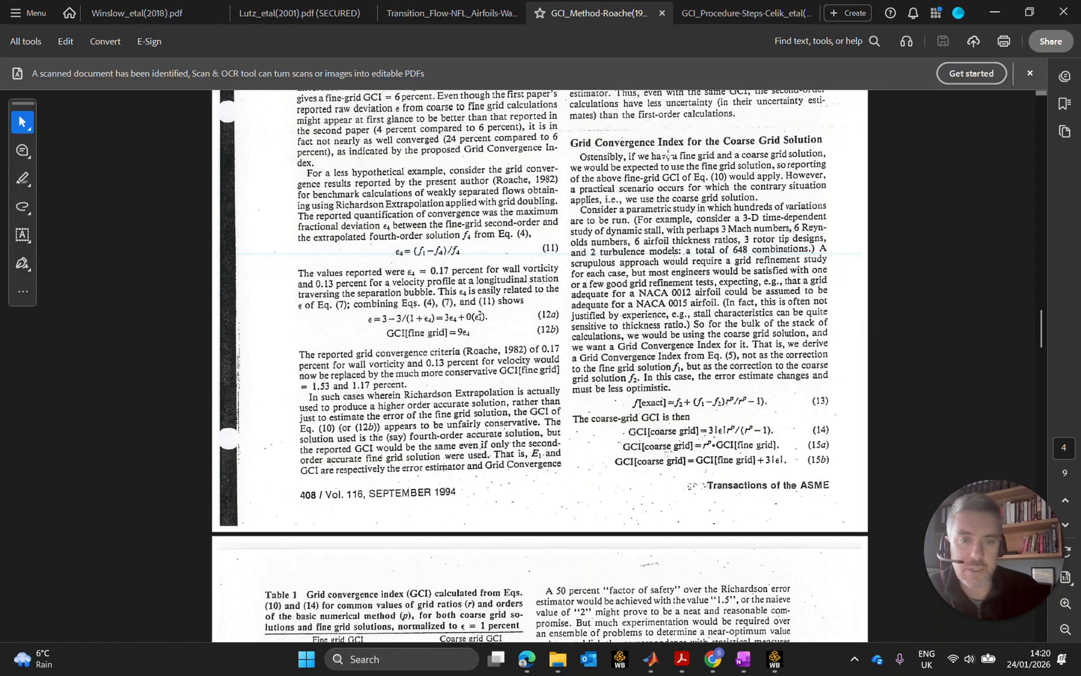
{"action": "scroll", "coordinate": [839, 365], "scroll_direction": "up", "scroll_amount": 6}
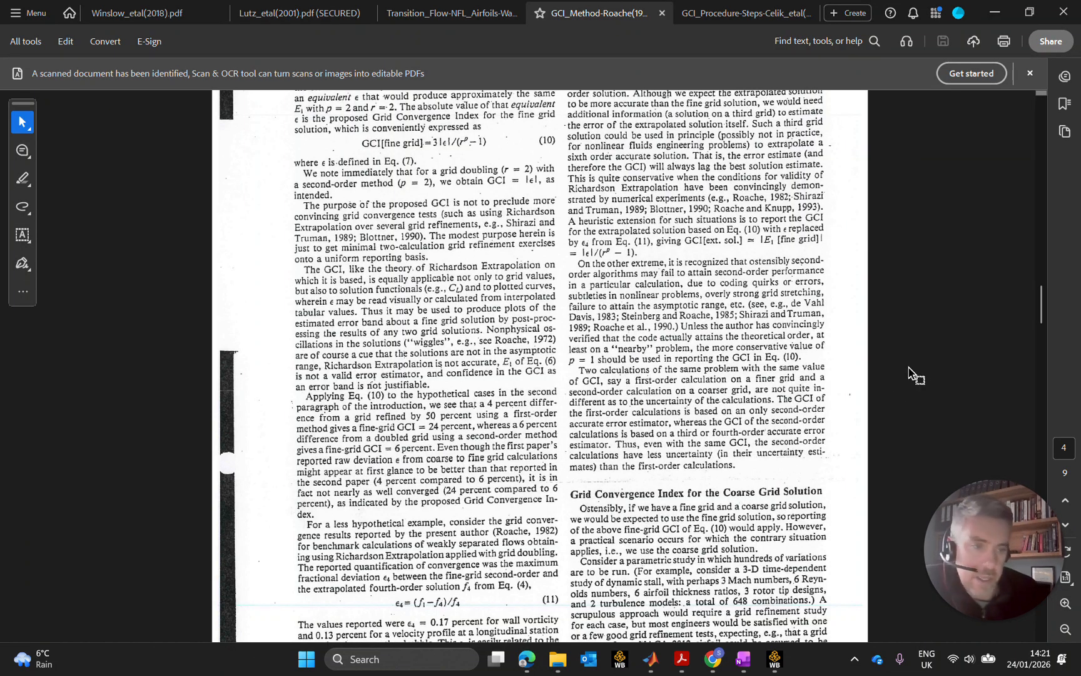
{"action": "scroll", "coordinate": [956, 357], "scroll_direction": "up", "scroll_amount": 8}
{"action": "scroll", "coordinate": [947, 355], "scroll_direction": "up", "scroll_amount": 8}
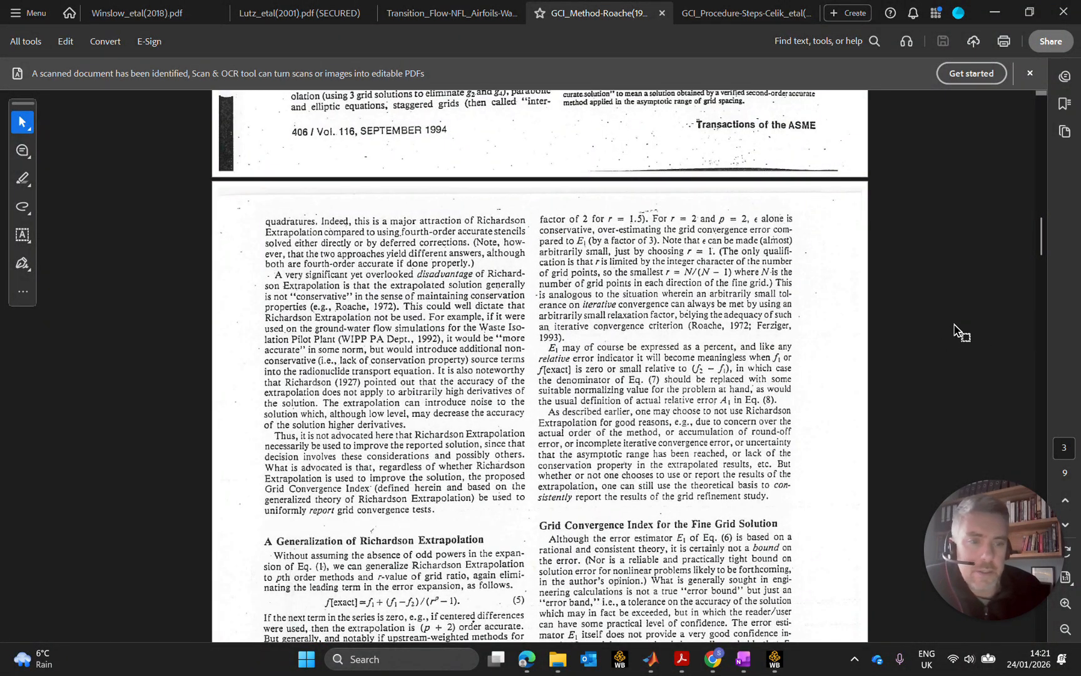
{"action": "scroll", "coordinate": [939, 329], "scroll_direction": "up", "scroll_amount": 10}
{"action": "scroll", "coordinate": [938, 328], "scroll_direction": "up", "scroll_amount": 3}
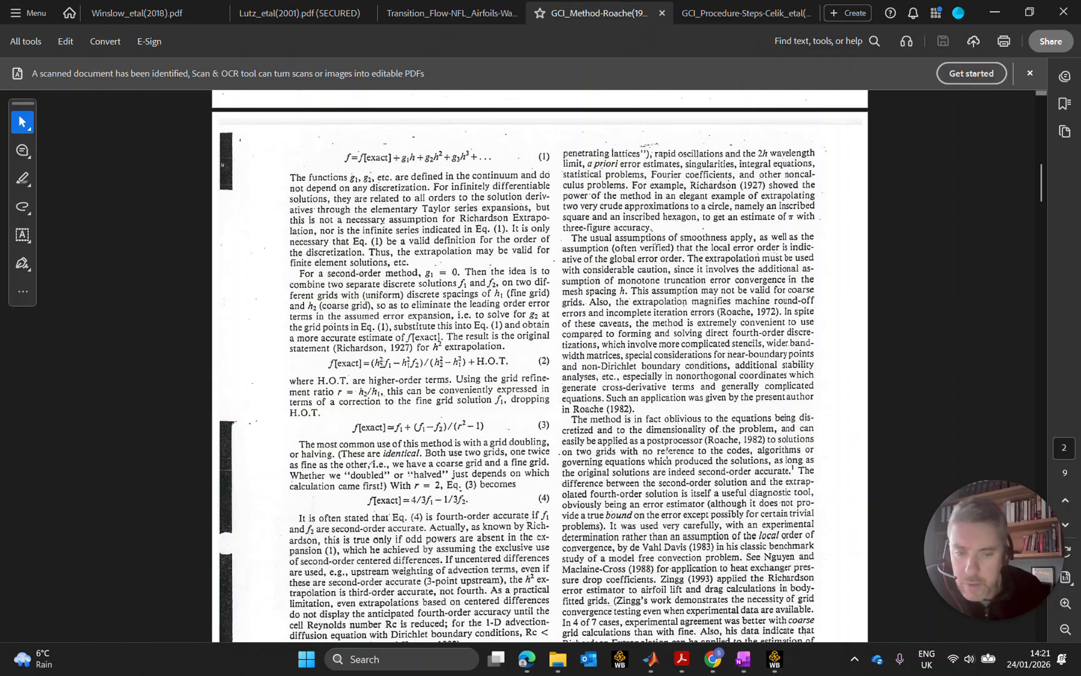
{"action": "scroll", "coordinate": [666, 451], "scroll_direction": "up", "scroll_amount": 5}
Step: Review the GCI procedure steps paper, covering the error estimates, apparent order, sample calculation table, and the grid size and refinement criteria
{"action": "left_click", "coordinate": [730, 16]}
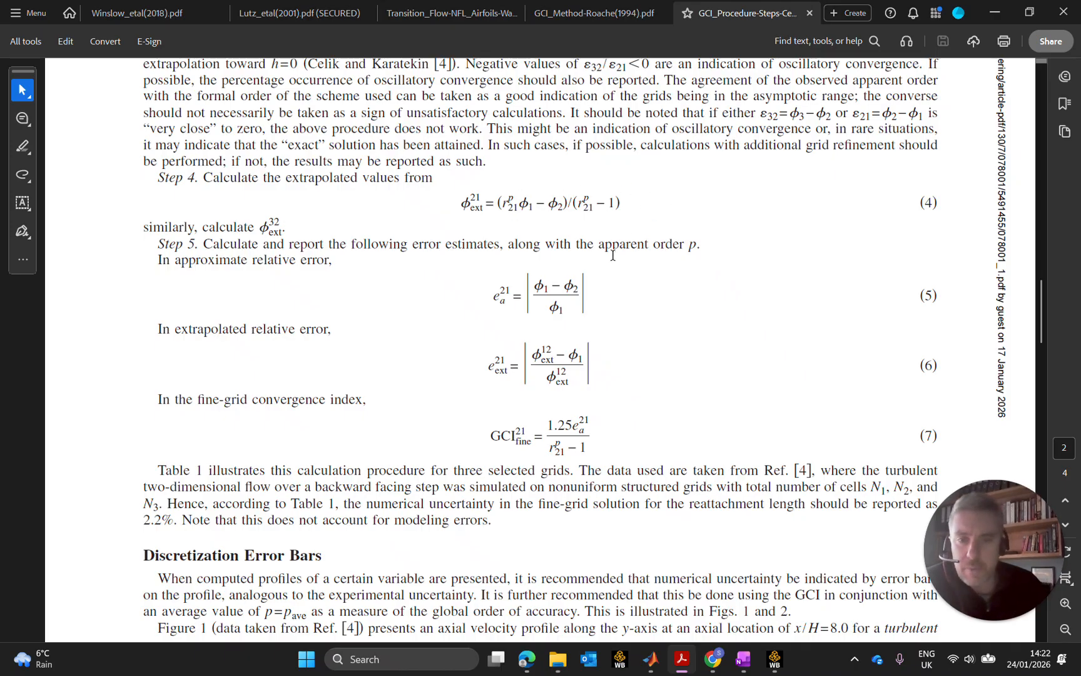
{"action": "scroll", "coordinate": [511, 336], "scroll_direction": "up", "scroll_amount": 5}
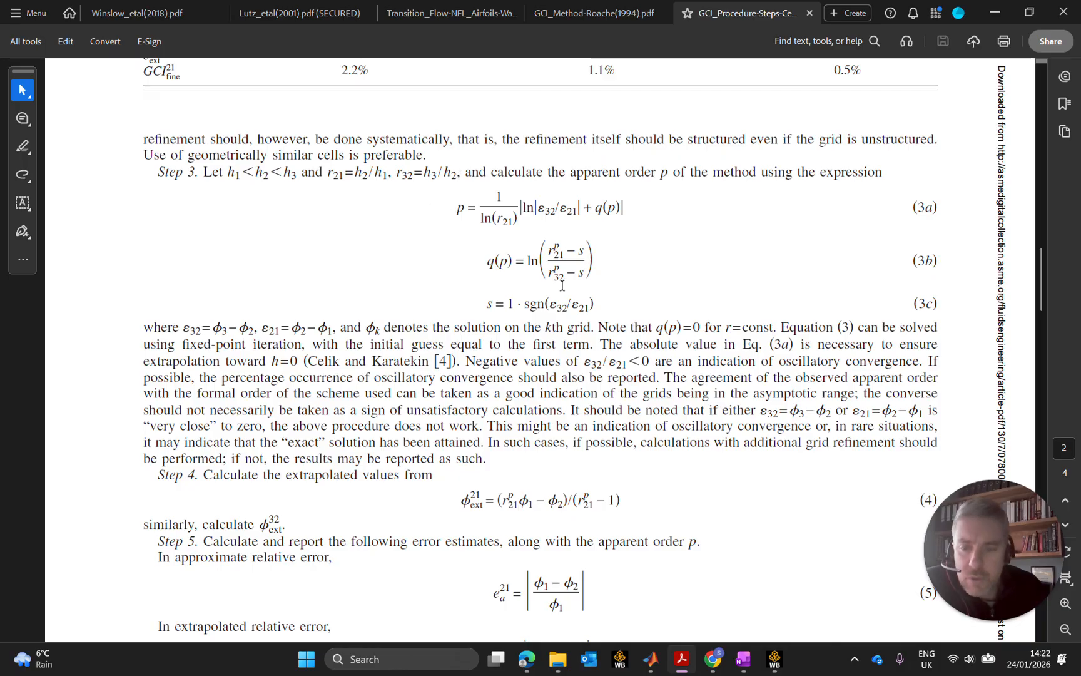
{"action": "scroll", "coordinate": [230, 343], "scroll_direction": "up", "scroll_amount": 3}
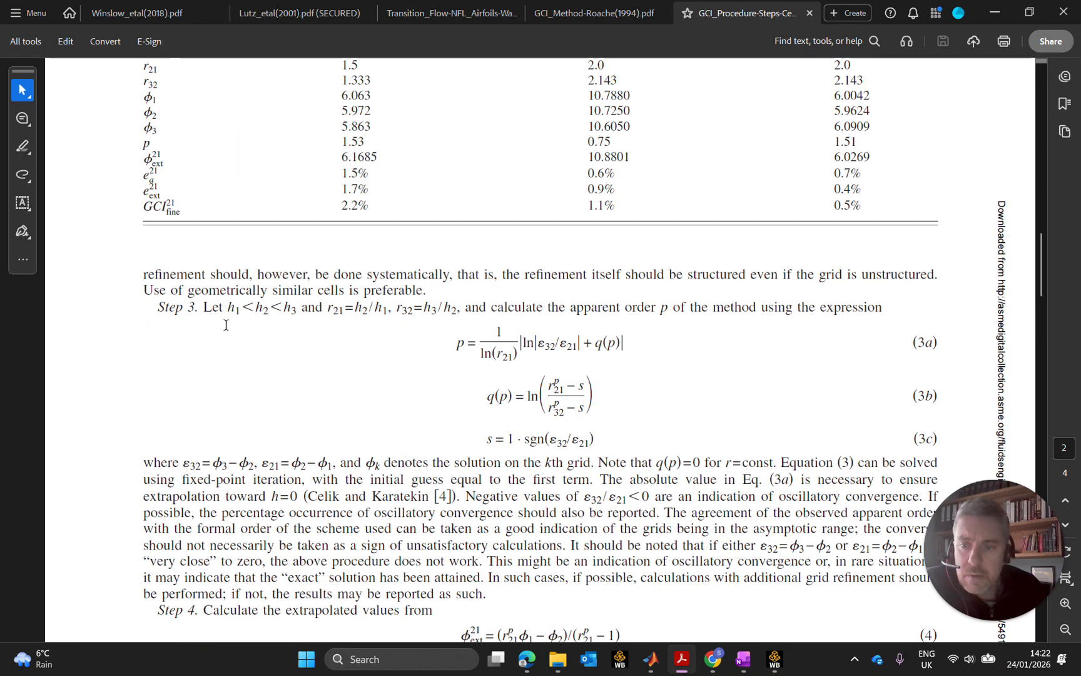
{"action": "scroll", "coordinate": [229, 355], "scroll_direction": "down", "scroll_amount": 5}
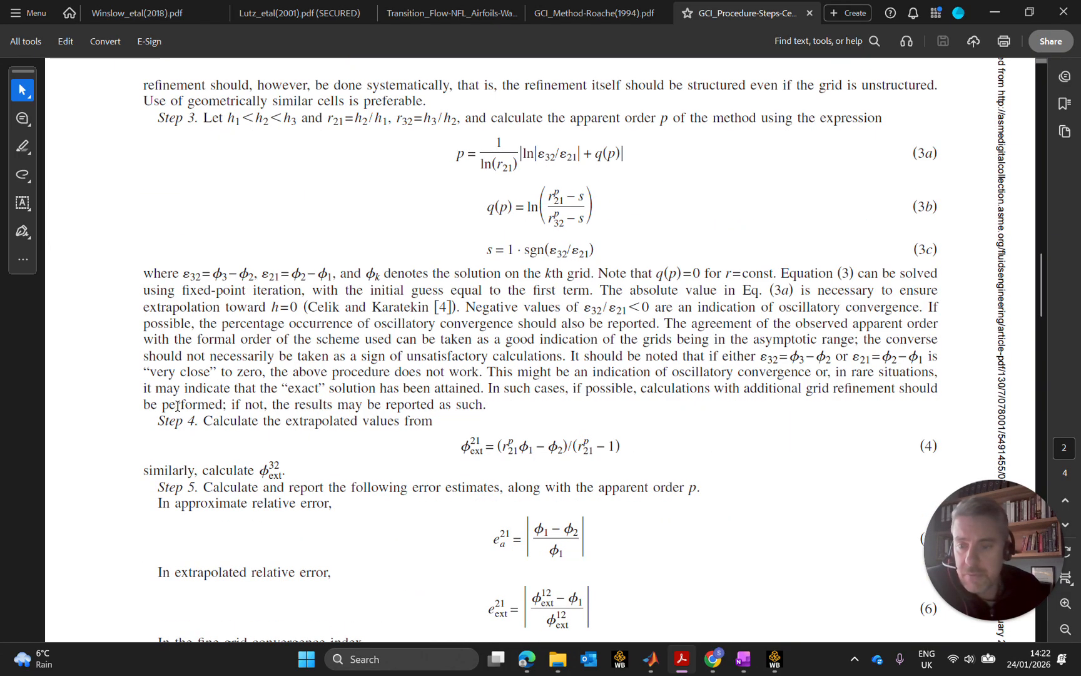
{"action": "scroll", "coordinate": [313, 352], "scroll_direction": "up", "scroll_amount": 15}
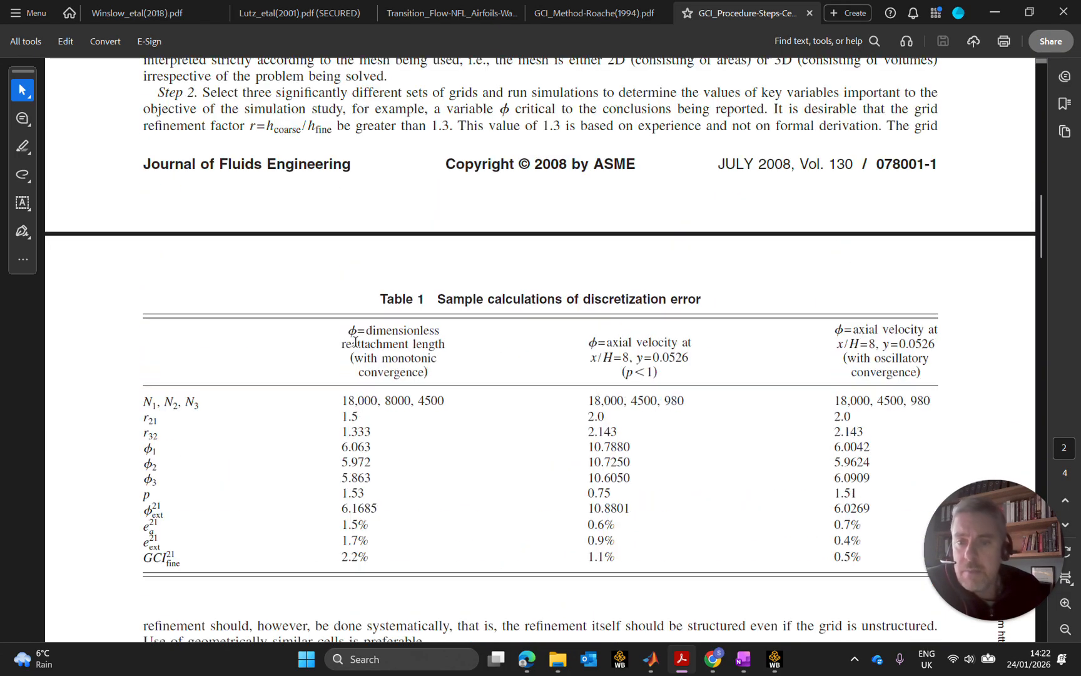
{"action": "scroll", "coordinate": [375, 341], "scroll_direction": "up", "scroll_amount": 2}
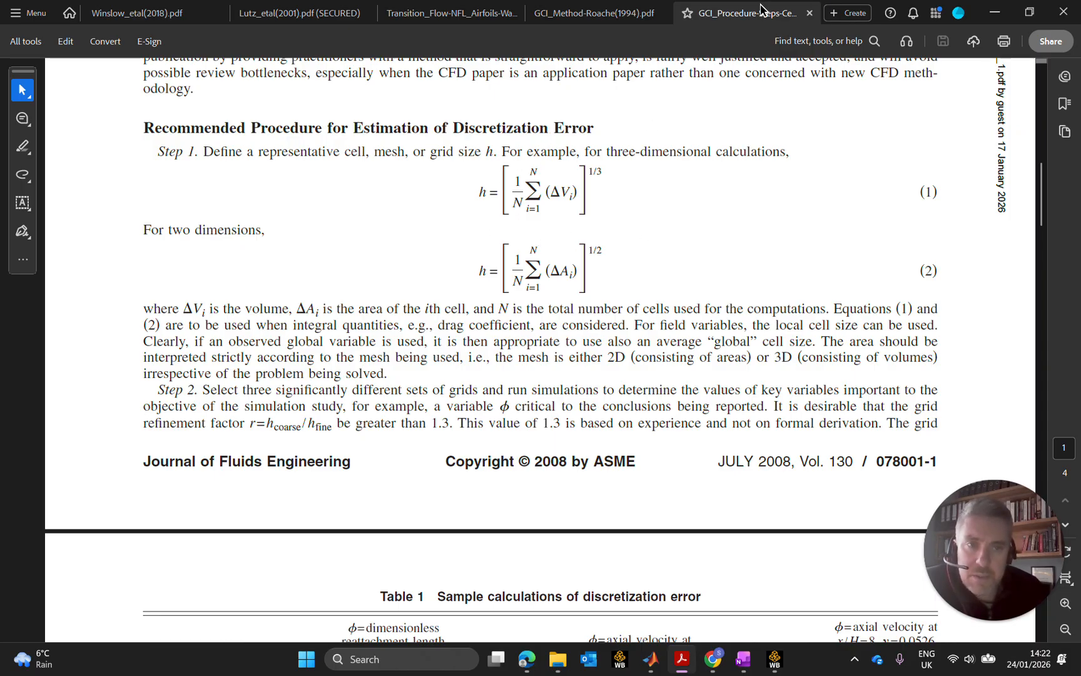
Step: Return to the 1994 GCI method paper and read the Richardson Extrapolation section with its series equations
{"action": "left_click", "coordinate": [616, 12]}
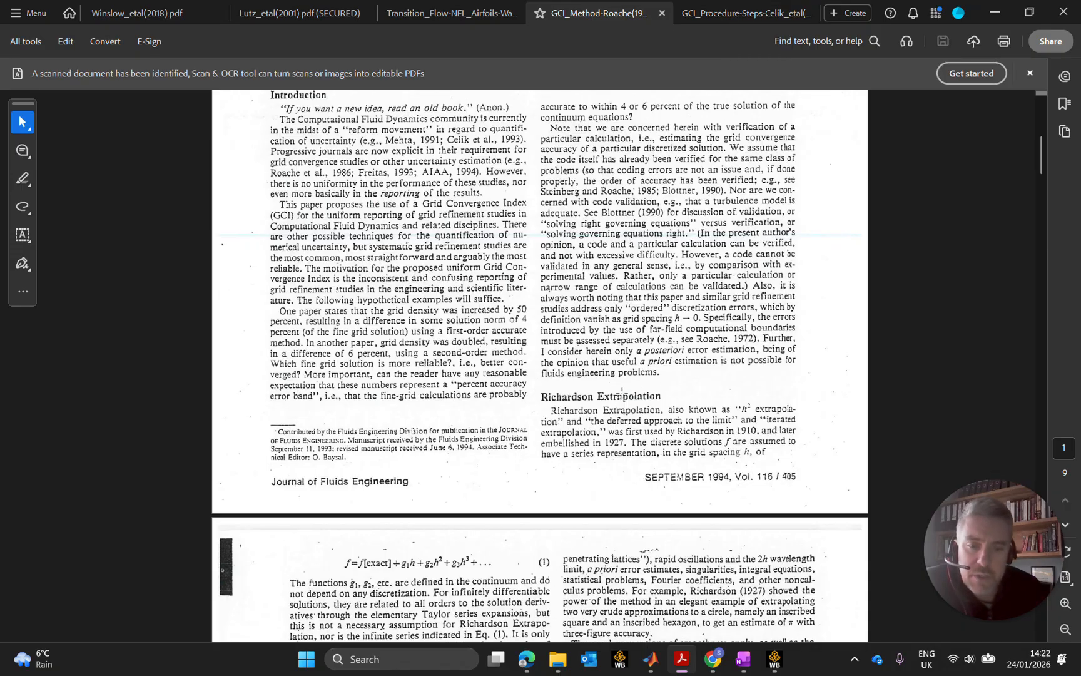
{"action": "scroll", "coordinate": [660, 317], "scroll_direction": "down", "scroll_amount": 3}
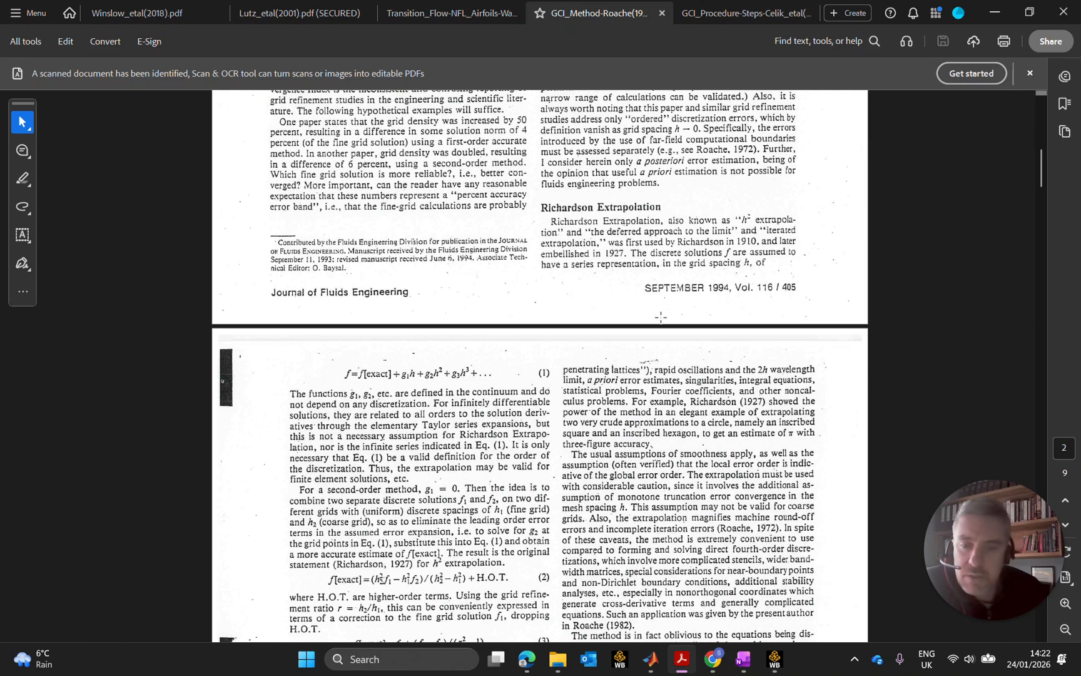
{"action": "scroll", "coordinate": [673, 226], "scroll_direction": "down", "scroll_amount": 1}
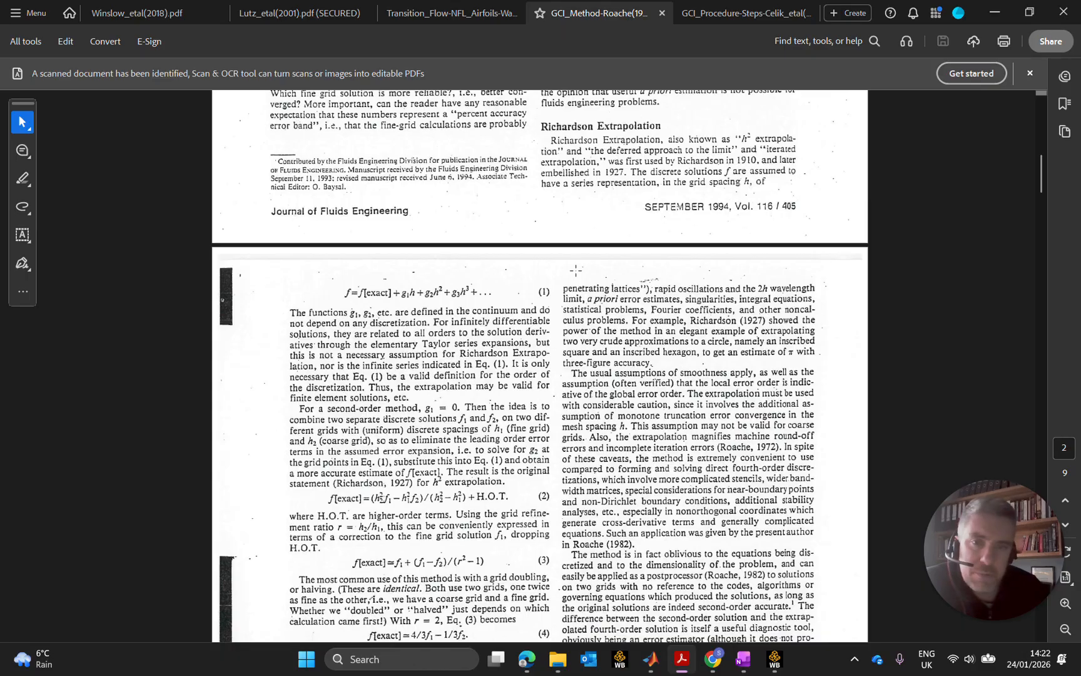
Step: Return from the GCI papers to the Workbench table of design points and set DP 0 as the current design point
{"action": "left_click", "coordinate": [741, 12]}
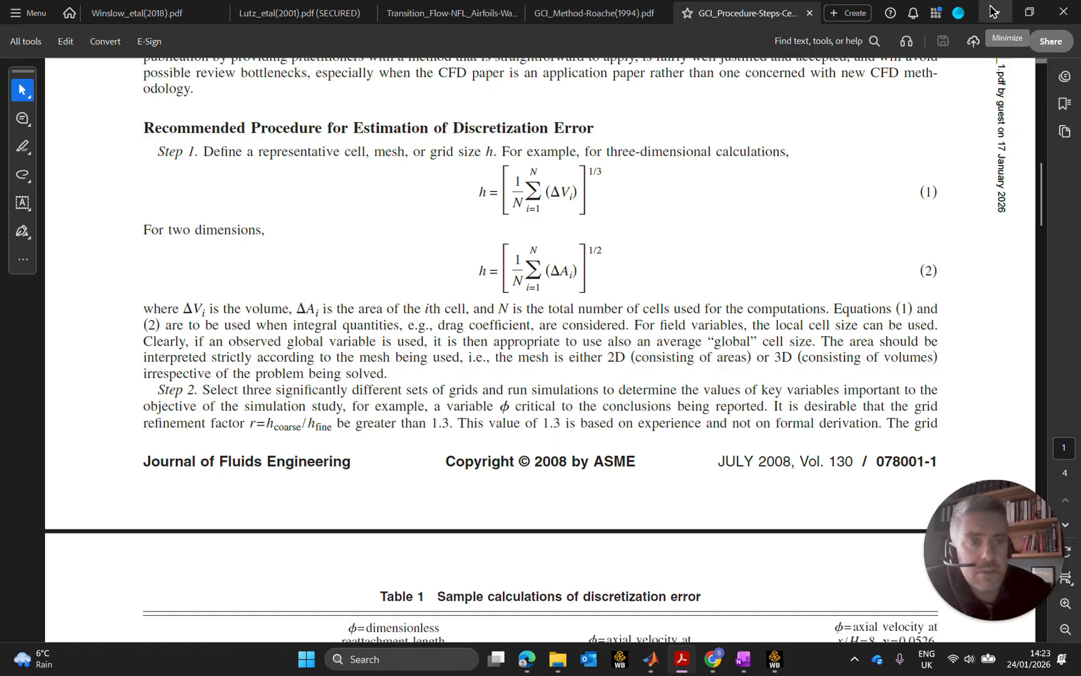
{"action": "left_click", "coordinate": [990, 15]}
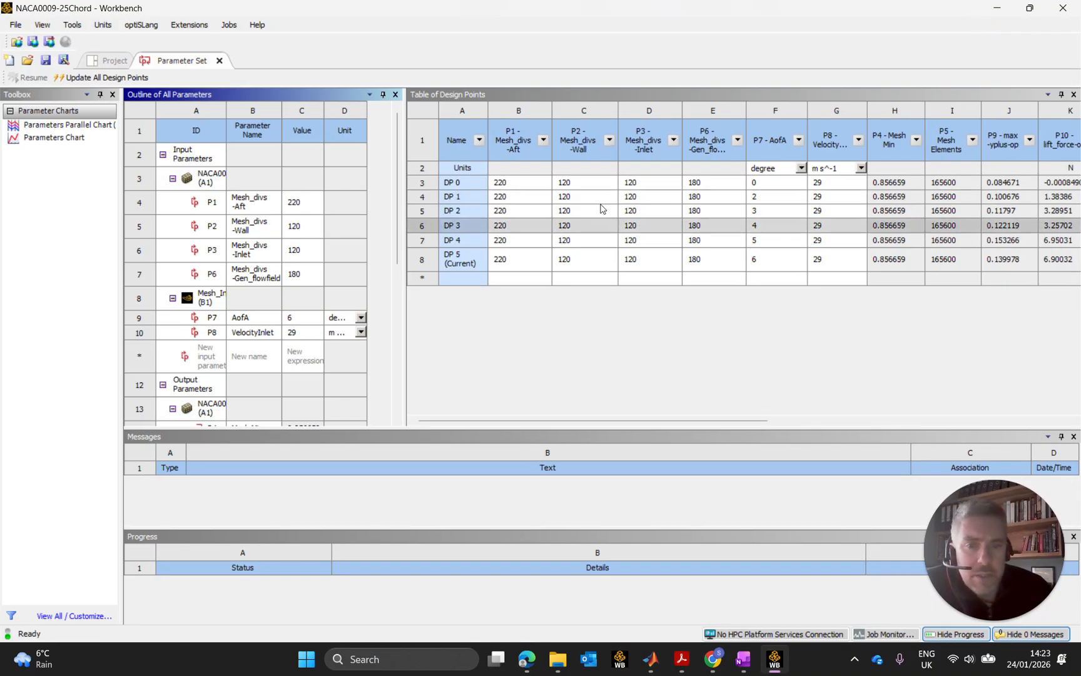
{"action": "left_click", "coordinate": [471, 188]}
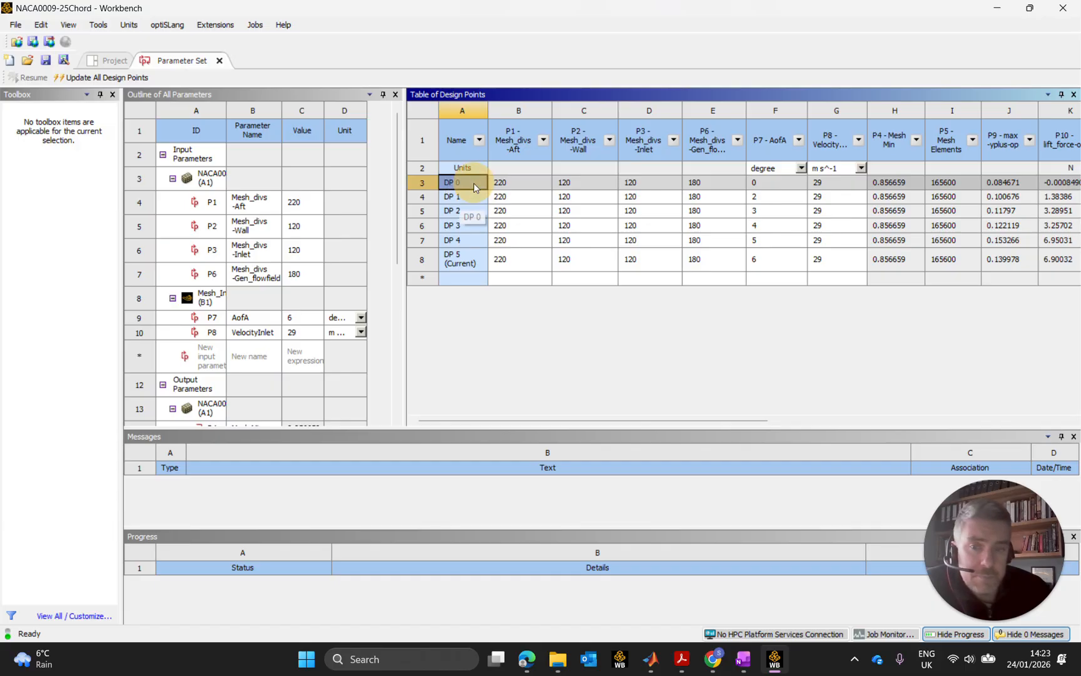
{"action": "right_click", "coordinate": [474, 183]}
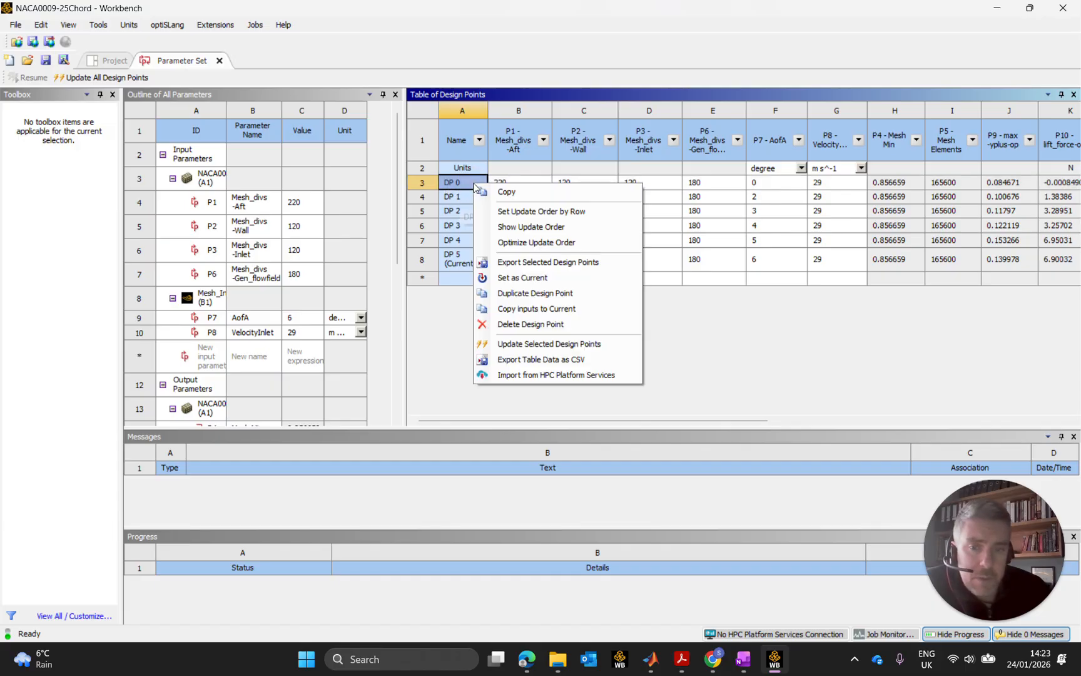
{"action": "left_click", "coordinate": [519, 277]}
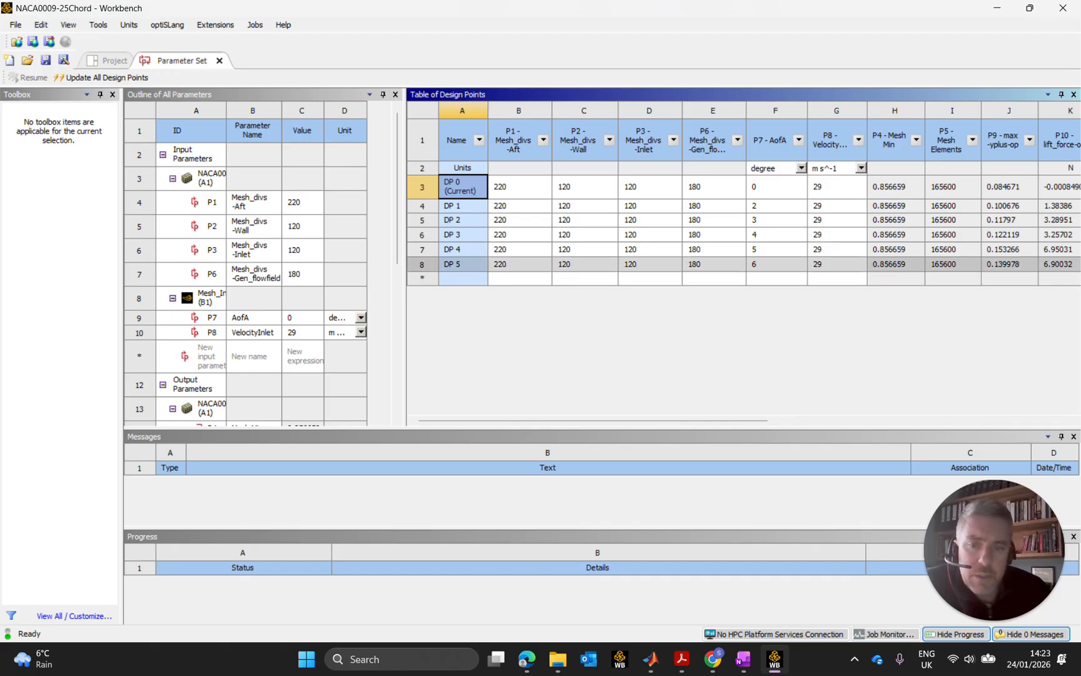
Step: Delete design points DP 5 and DP 4 from the table of design points
{"action": "left_click", "coordinate": [423, 266]}
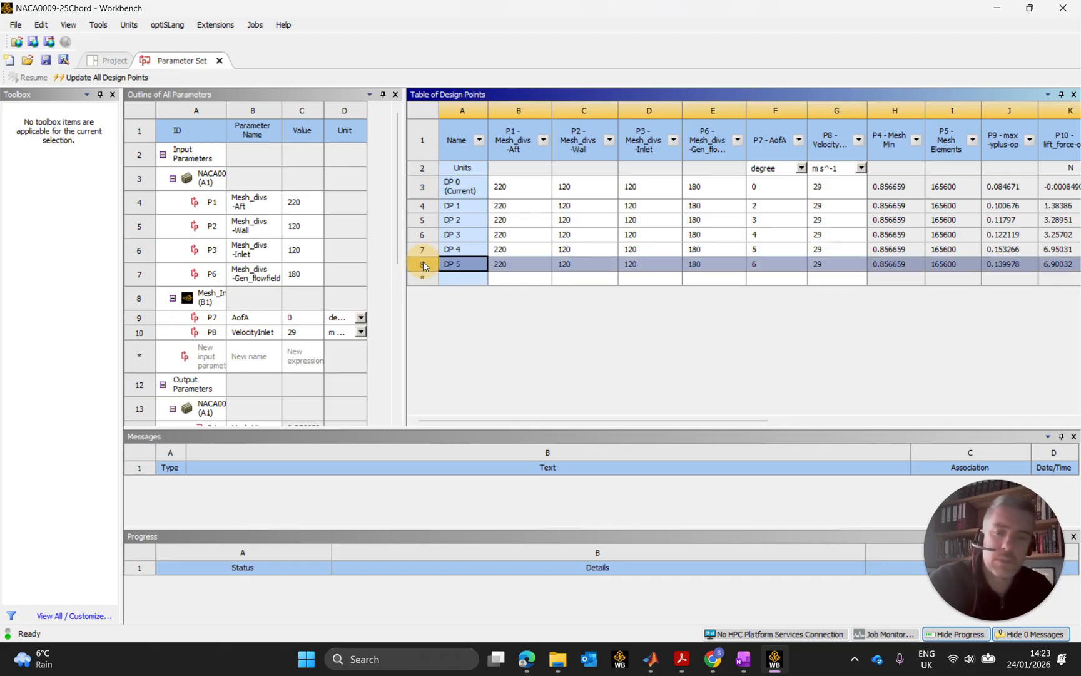
{"action": "right_click", "coordinate": [424, 266]}
{"action": "left_click", "coordinate": [490, 402]}
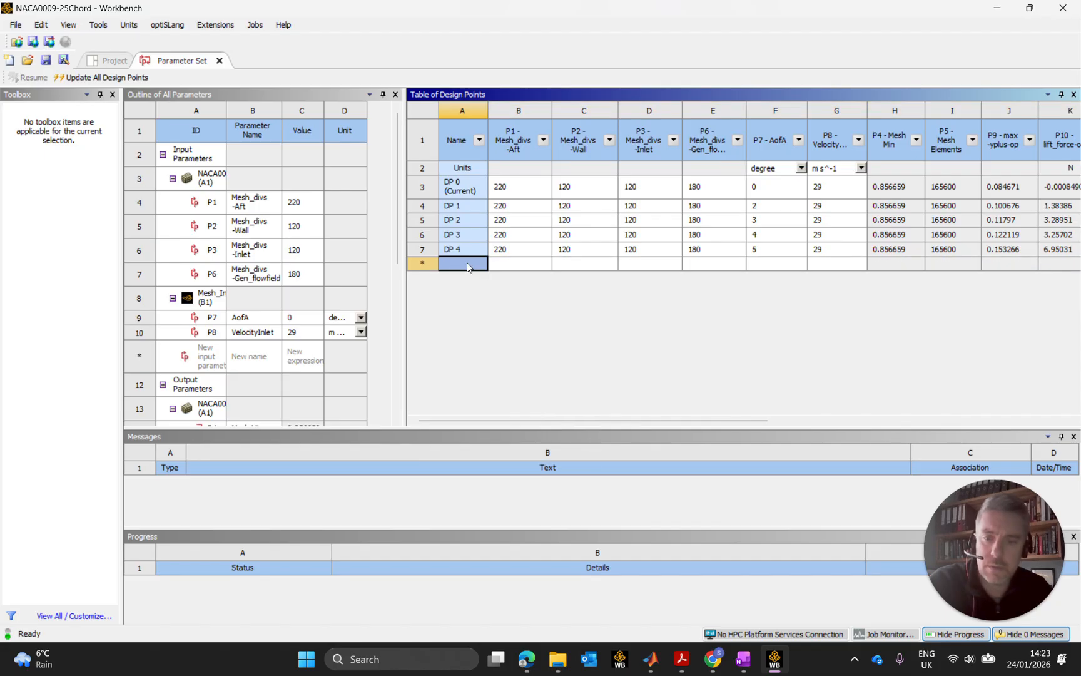
{"action": "left_click", "coordinate": [423, 249]}
{"action": "right_click", "coordinate": [430, 251]}
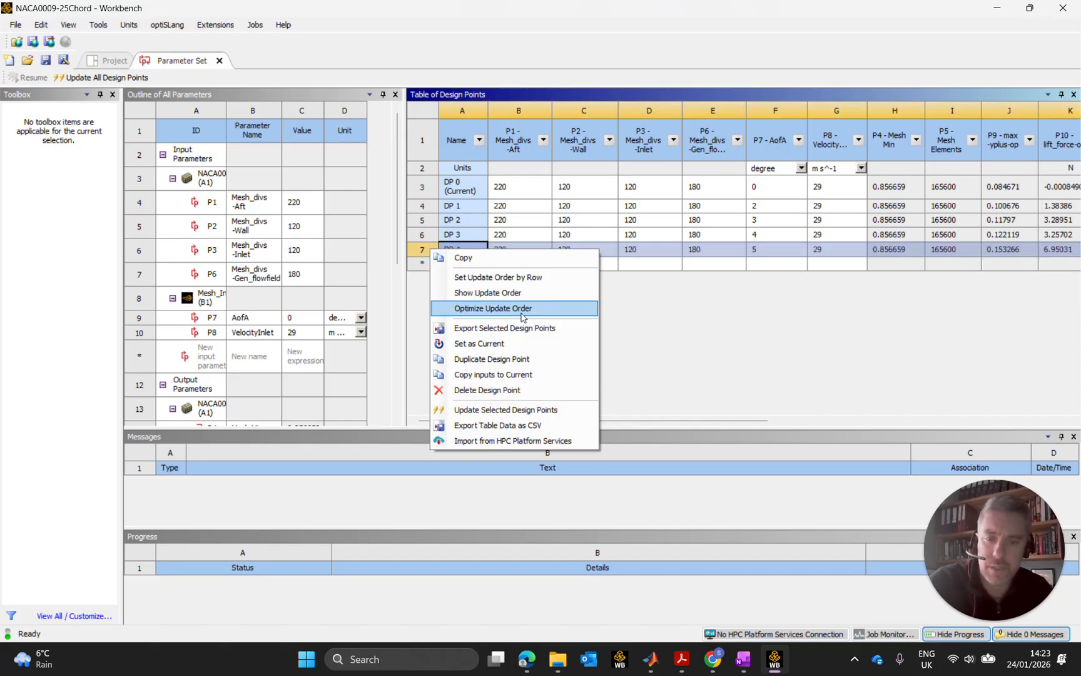
{"action": "left_click", "coordinate": [512, 389]}
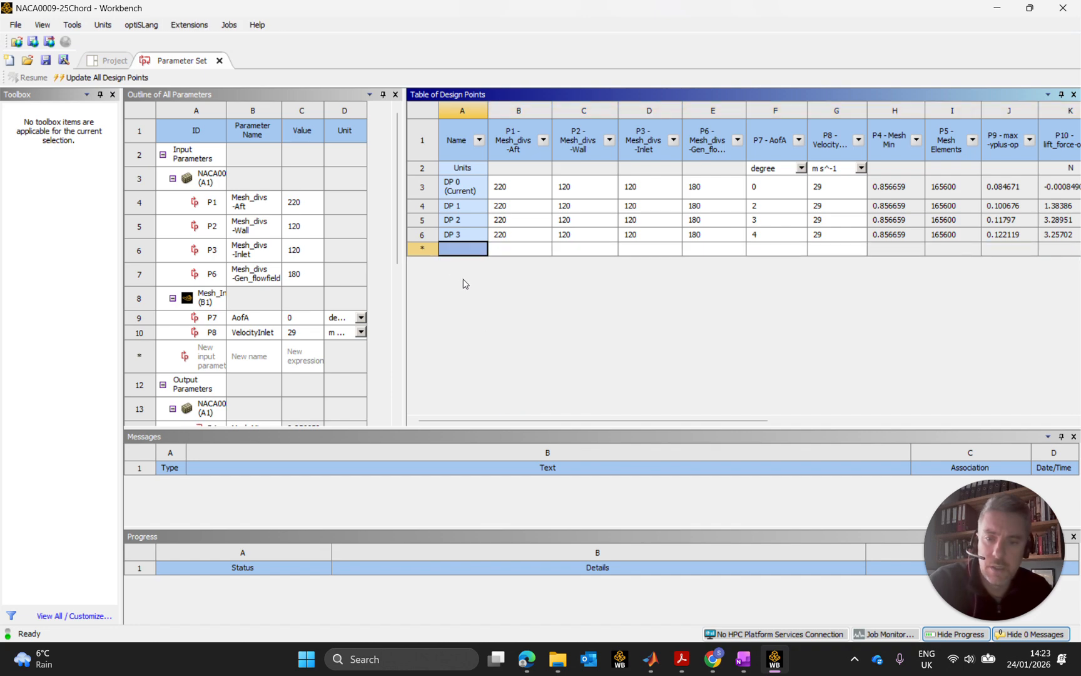
Step: Delete design points DP 3, DP 2 and DP 1, leaving only DP 0 in the table
{"action": "left_click", "coordinate": [423, 234]}
{"action": "right_click", "coordinate": [428, 237]}
{"action": "left_click", "coordinate": [507, 384]}
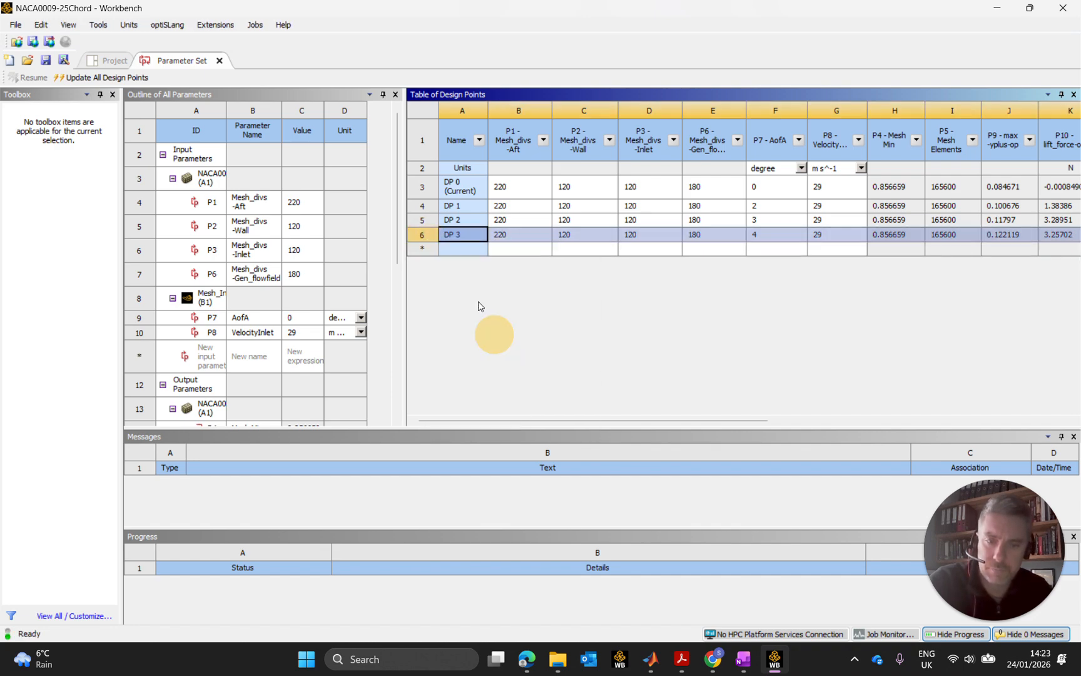
{"action": "left_click", "coordinate": [424, 222]}
{"action": "right_click", "coordinate": [424, 224]}
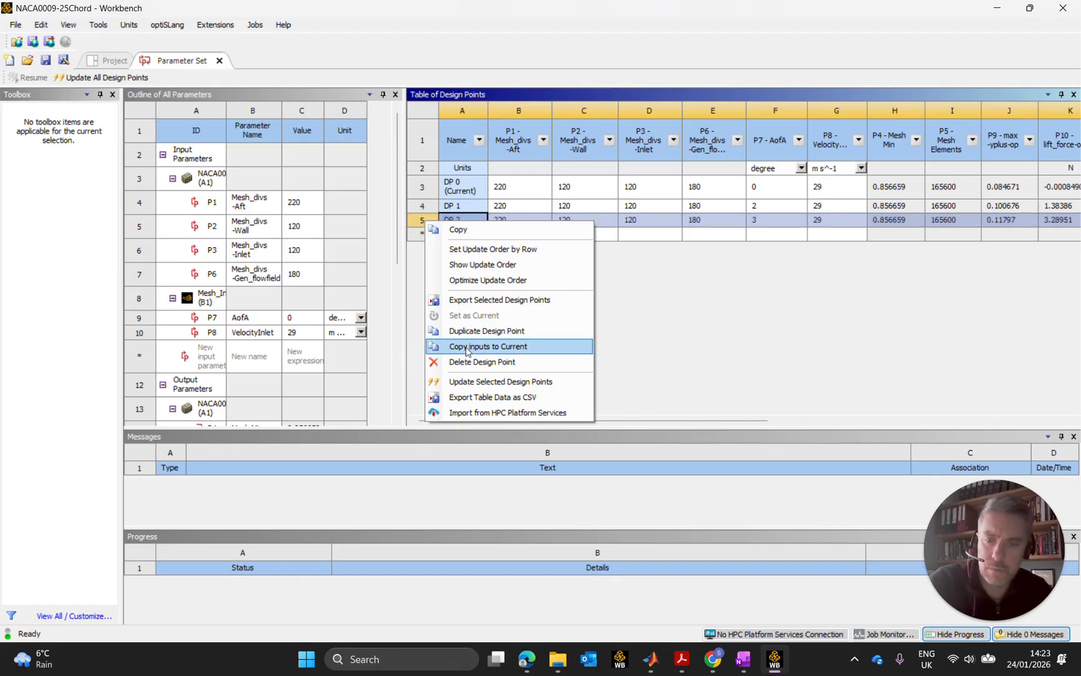
{"action": "left_click", "coordinate": [487, 369]}
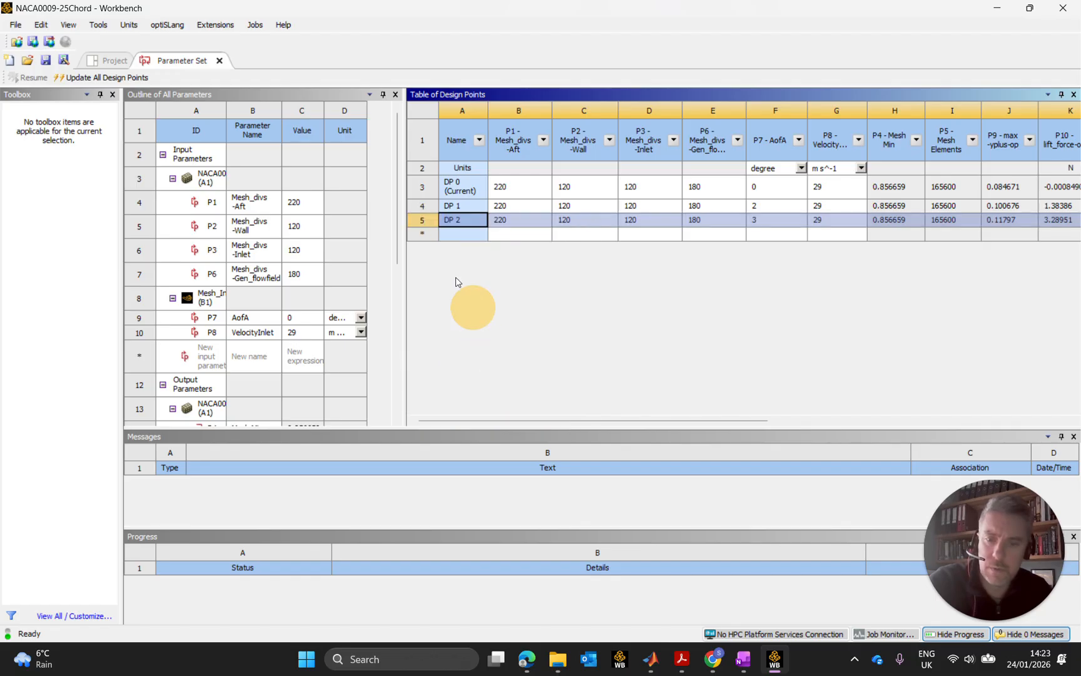
{"action": "left_click", "coordinate": [424, 207]}
{"action": "right_click", "coordinate": [429, 208]}
{"action": "left_click", "coordinate": [507, 354]}
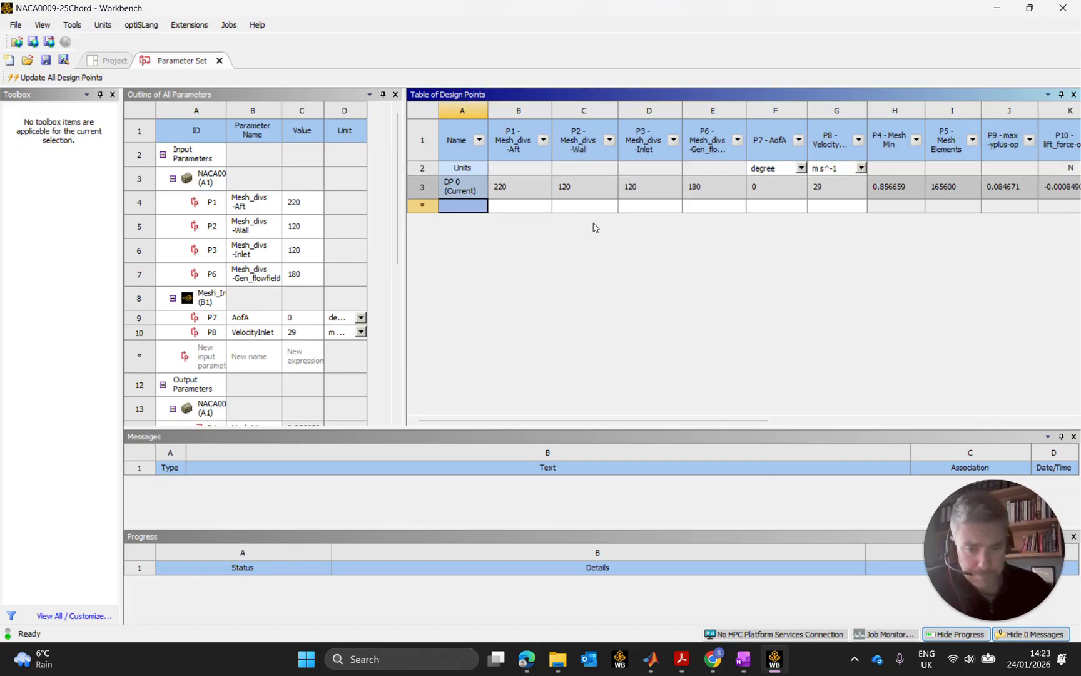
Step: Review DP 0's parameter columns, close the parameter set and open the Solution of the Mesh_Independence system in Fluent
{"action": "left_click_drag", "start_coordinate": [726, 422], "coordinate": [660, 424]}
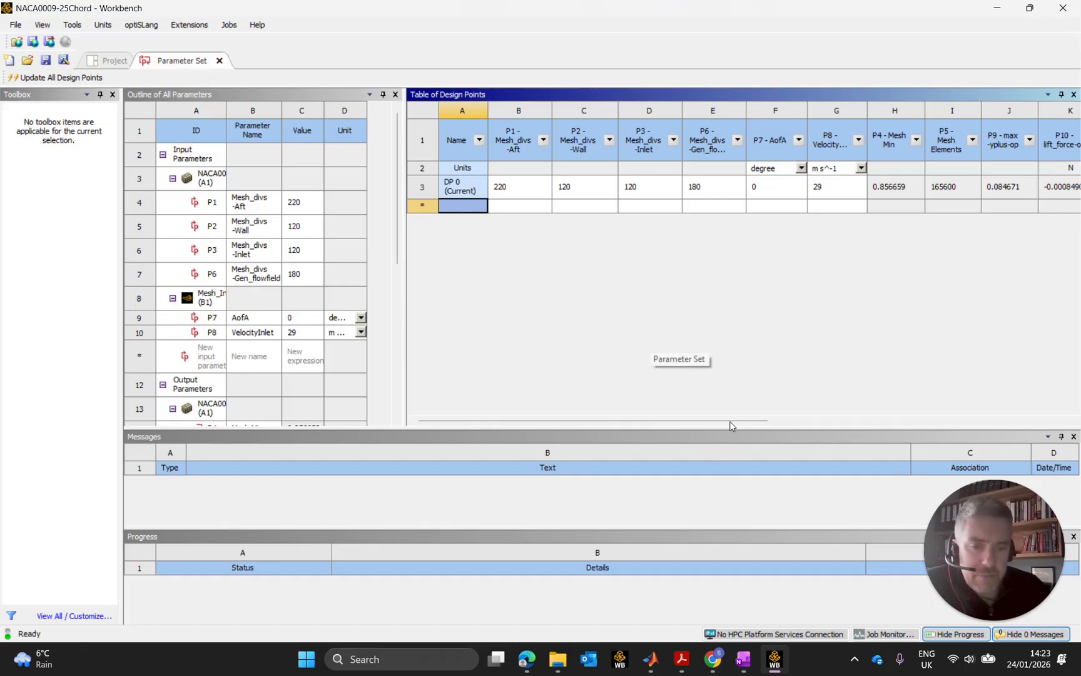
{"action": "left_click_drag", "start_coordinate": [732, 421], "coordinate": [679, 320]}
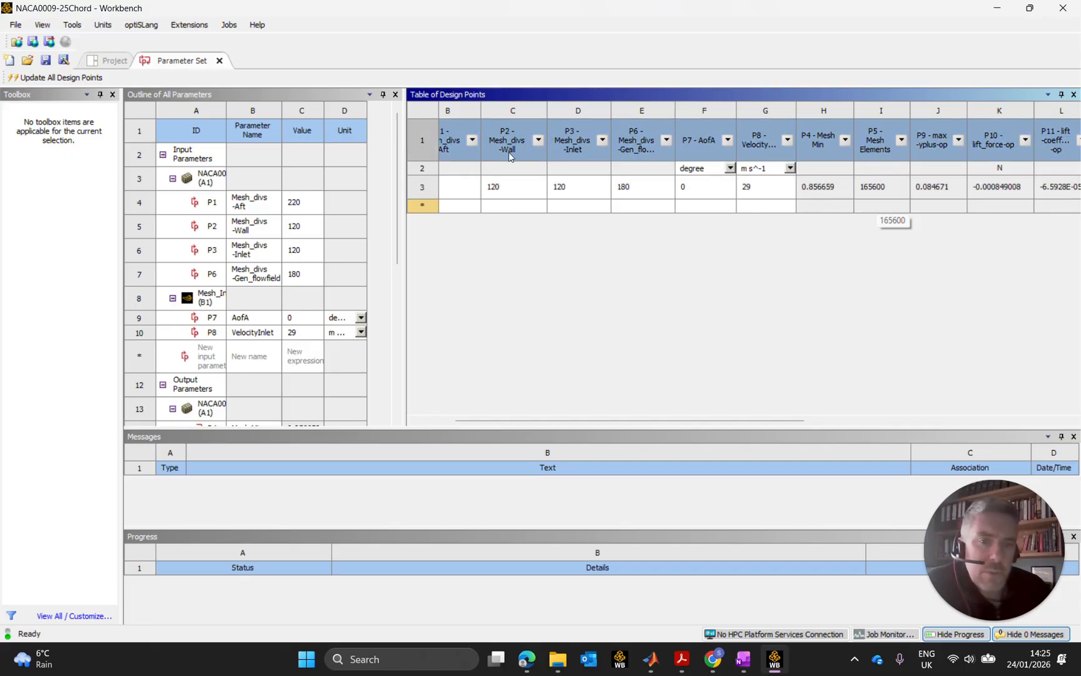
{"action": "left_click_drag", "start_coordinate": [648, 421], "coordinate": [606, 425]}
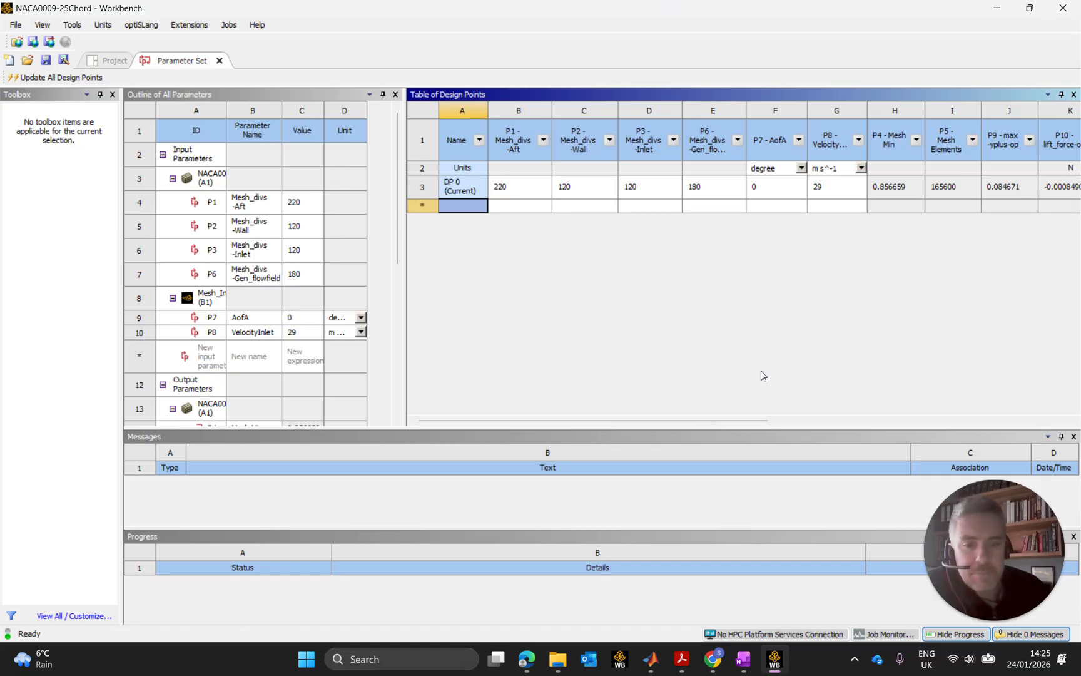
{"action": "left_click", "coordinate": [219, 60]}
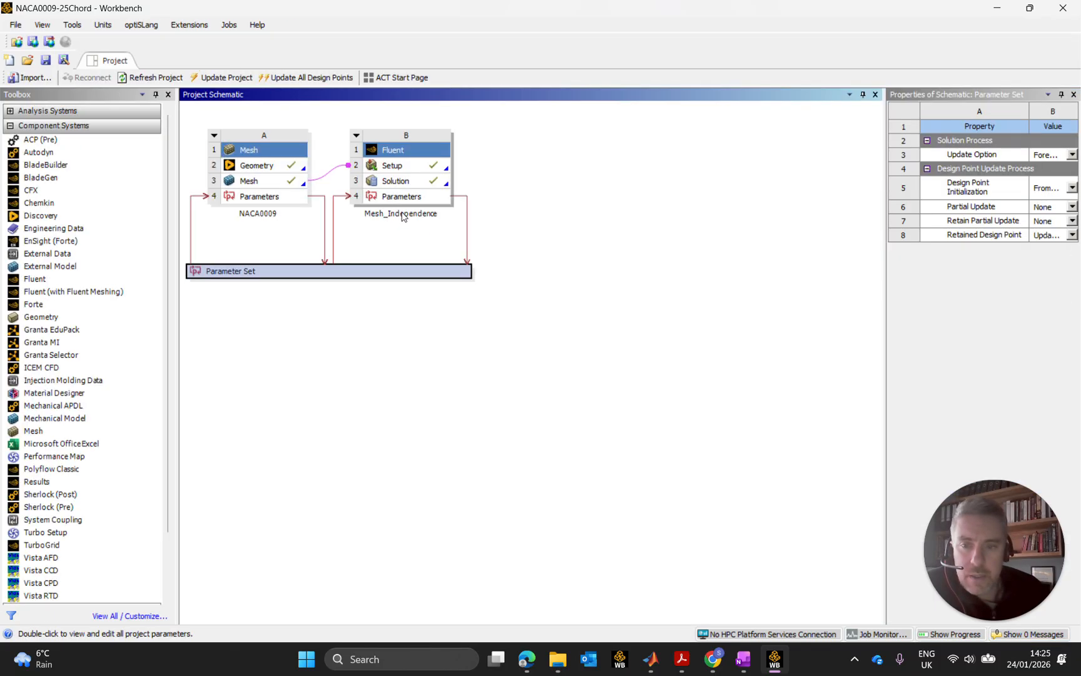
{"action": "left_click", "coordinate": [407, 183]}
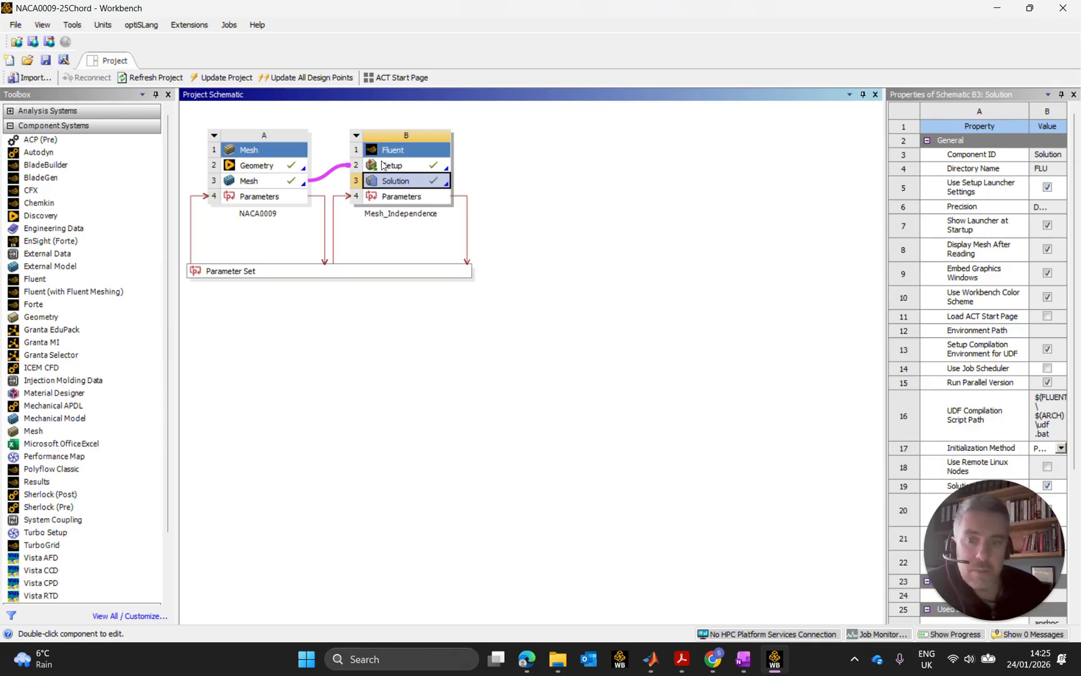
{"action": "double_click", "coordinate": [403, 187]}
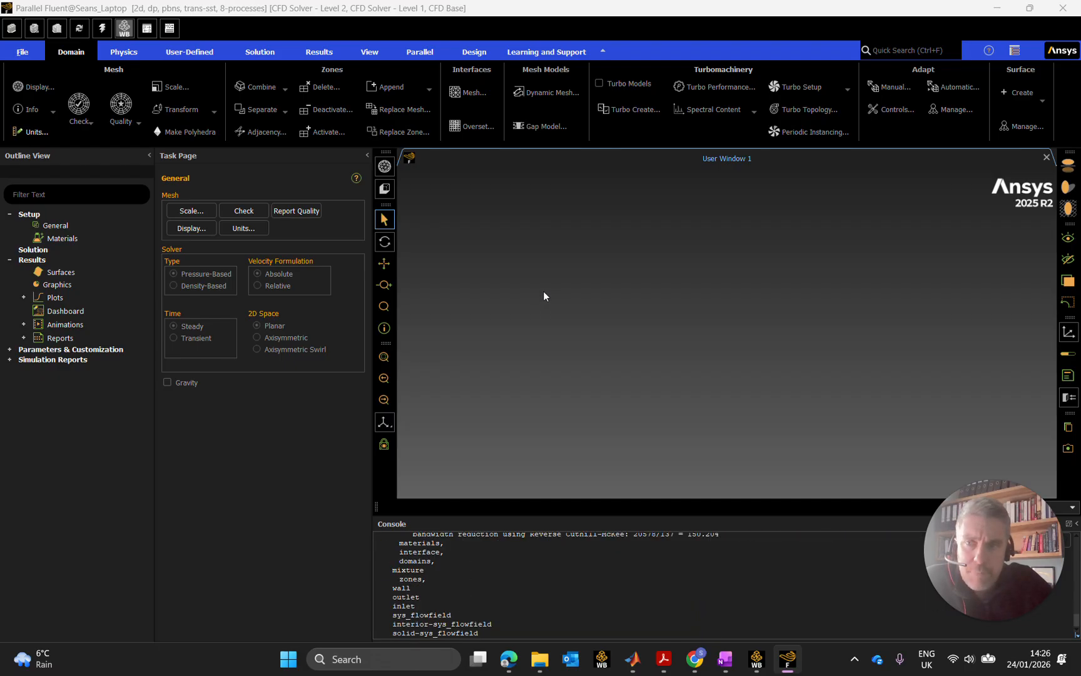
Step: Check the actions available for the input parameters AofA and VelocityInlet, and expand the list of output parameters in the outline
{"action": "left_click", "coordinate": [9, 350]}
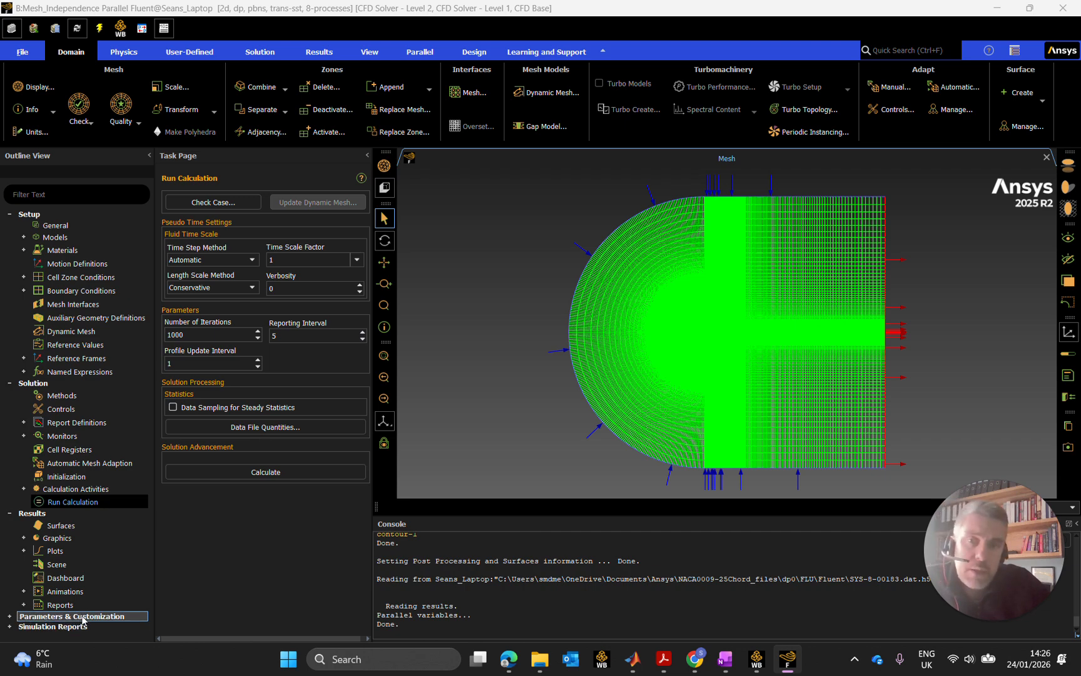
{"action": "left_click", "coordinate": [9, 618]}
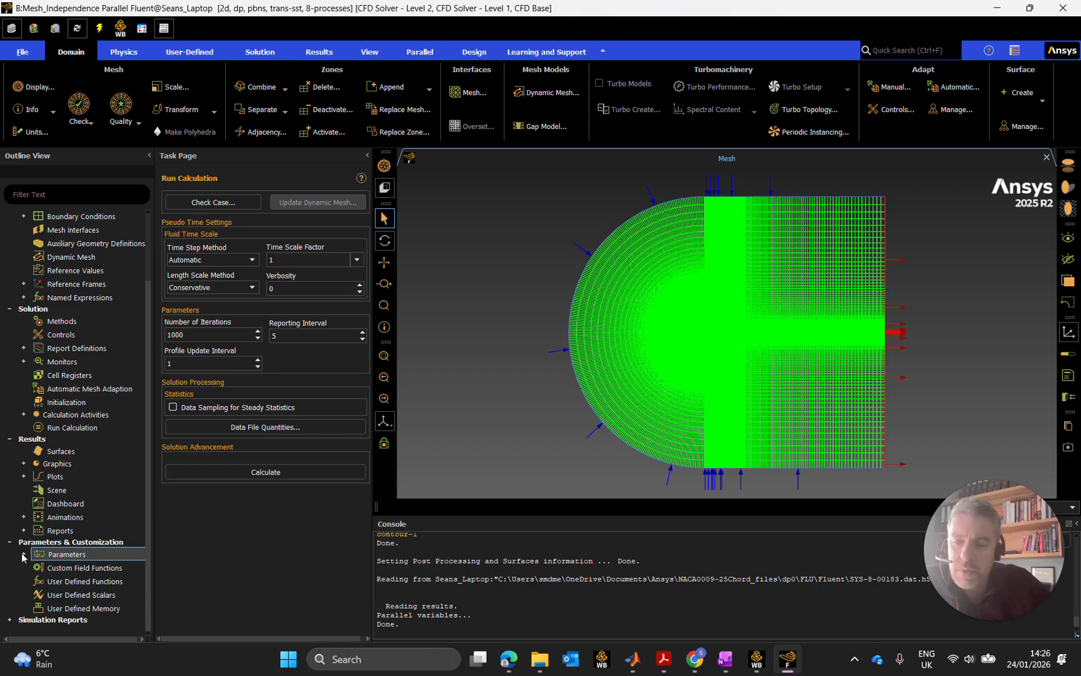
{"action": "left_click", "coordinate": [24, 554]}
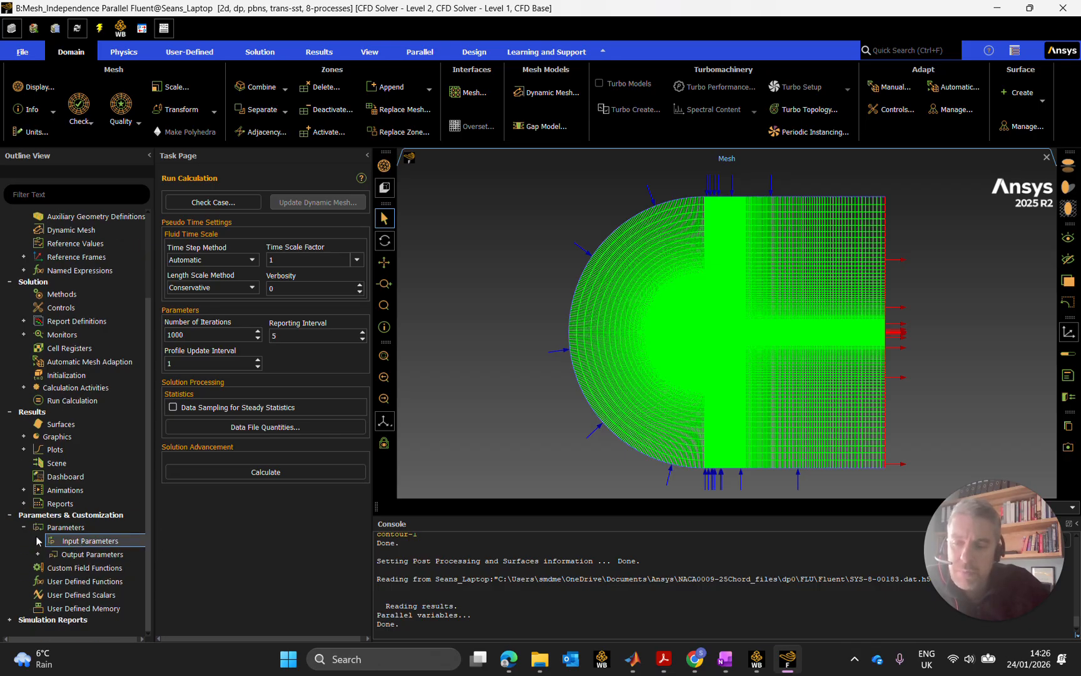
{"action": "left_click", "coordinate": [39, 546]}
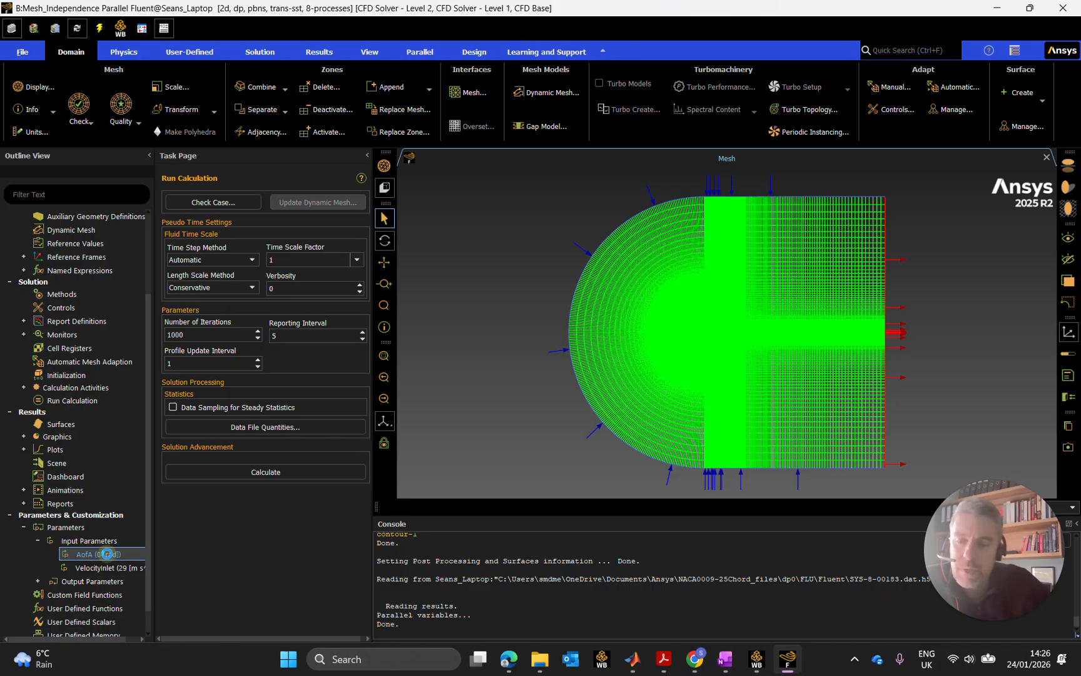
{"action": "right_click", "coordinate": [118, 557]}
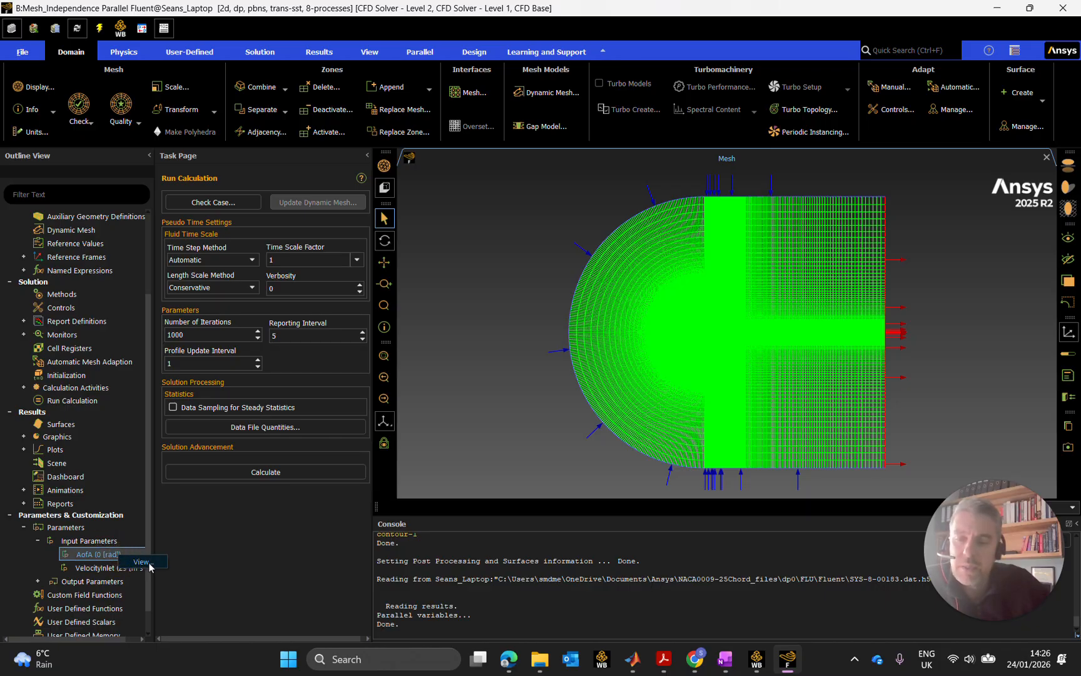
{"action": "right_click", "coordinate": [99, 566]}
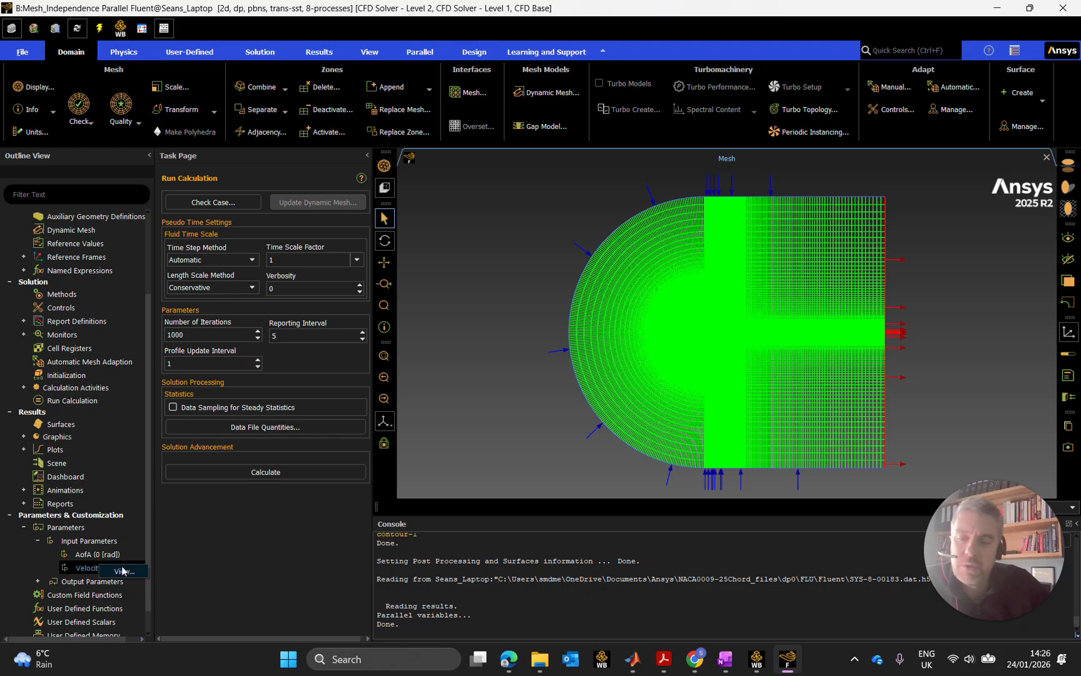
{"action": "left_click", "coordinate": [36, 540]}
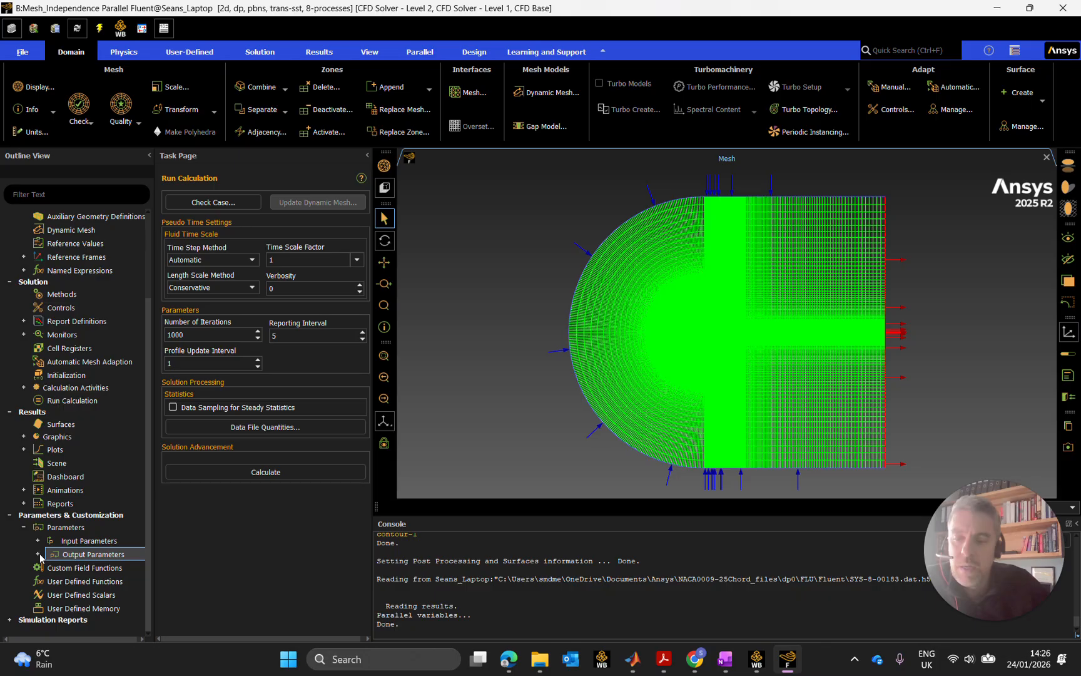
{"action": "left_click", "coordinate": [38, 554]}
{"action": "scroll", "coordinate": [119, 533], "scroll_direction": "down", "scroll_amount": 2}
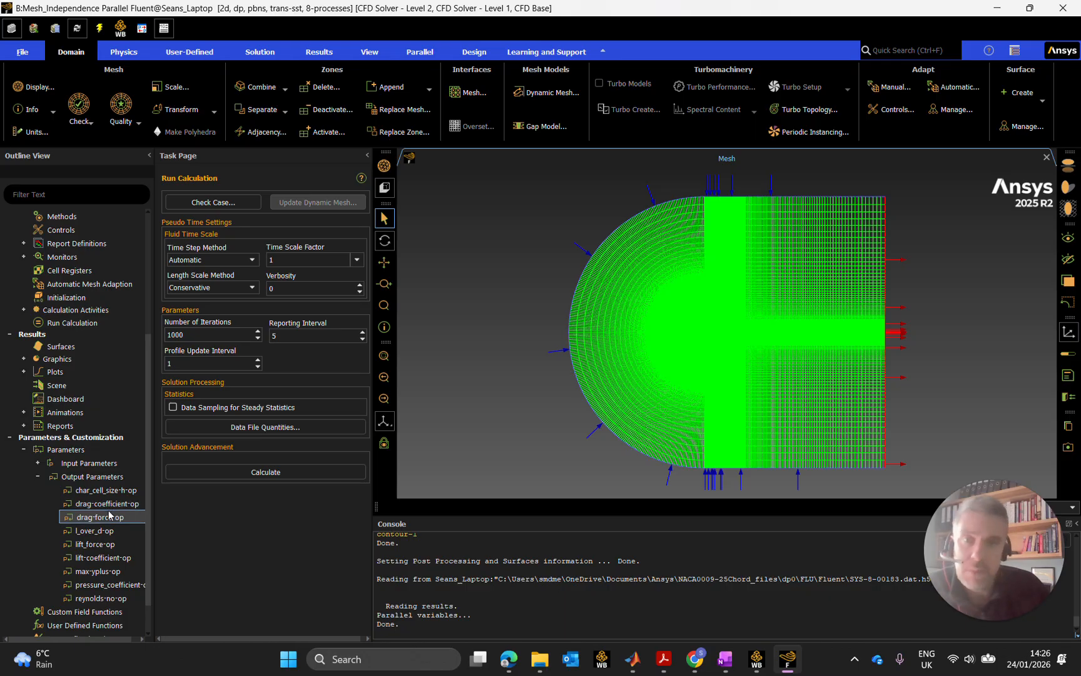
Step: Delete the output parameter drag-force-op and confirm its removal
{"action": "left_click", "coordinate": [109, 515]}
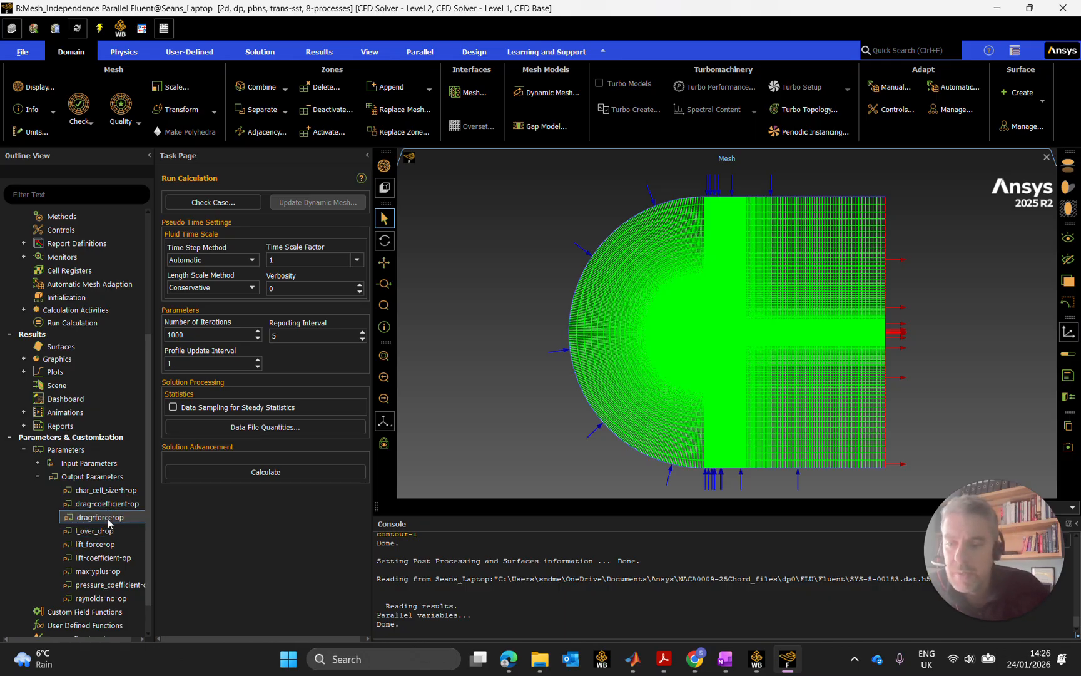
{"action": "right_click", "coordinate": [111, 518]}
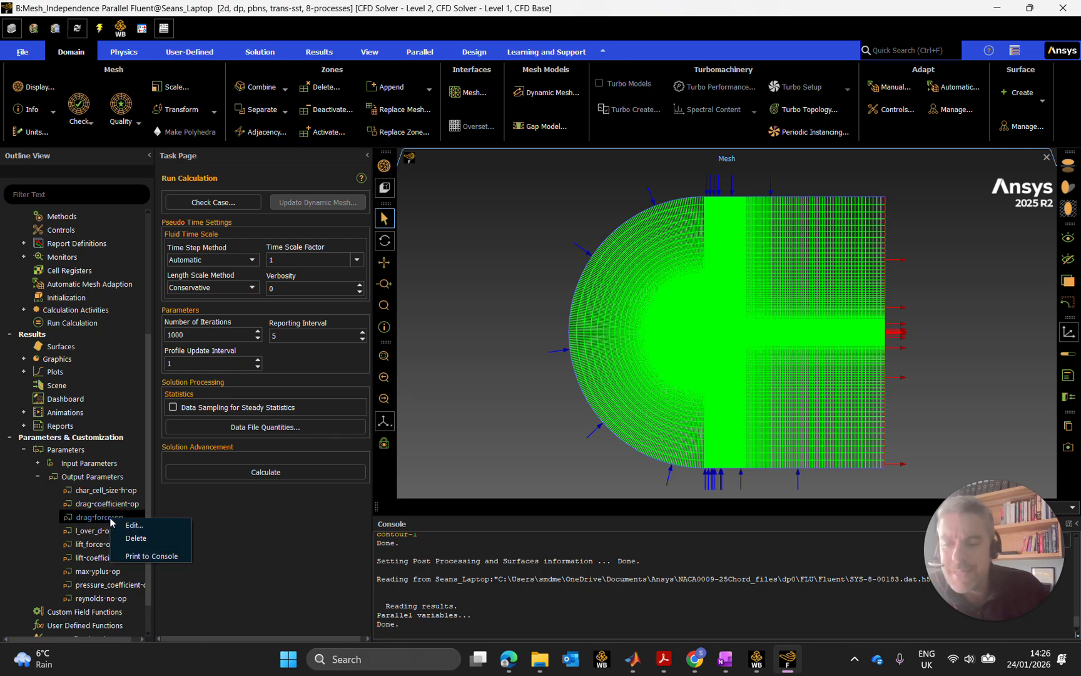
{"action": "left_click", "coordinate": [135, 538]}
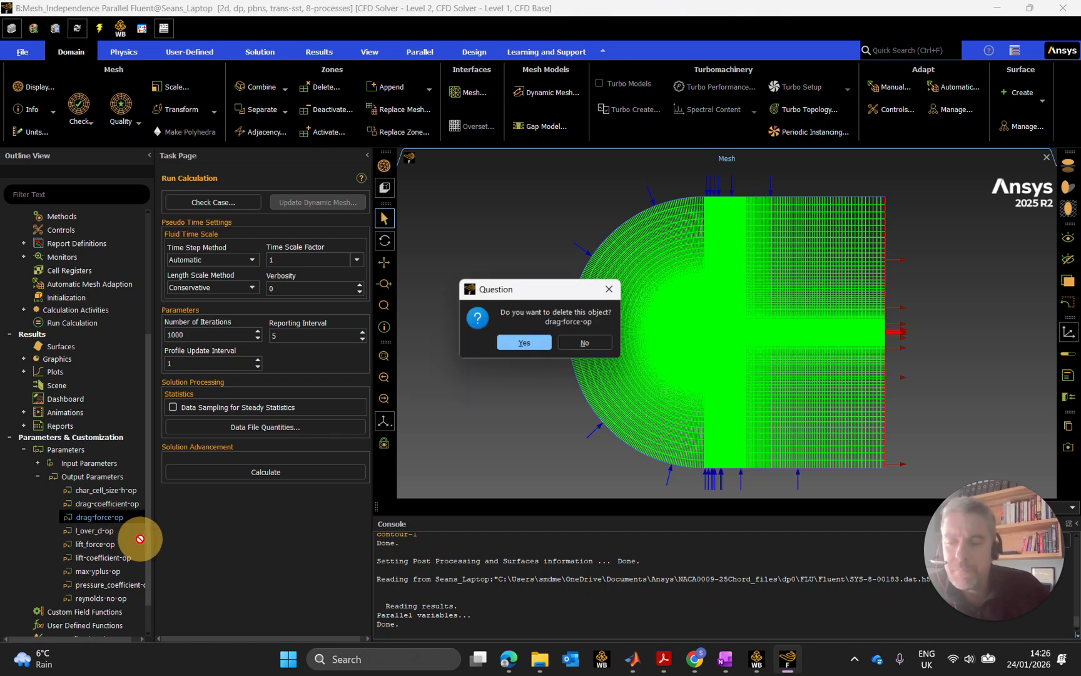
{"action": "left_click", "coordinate": [533, 343]}
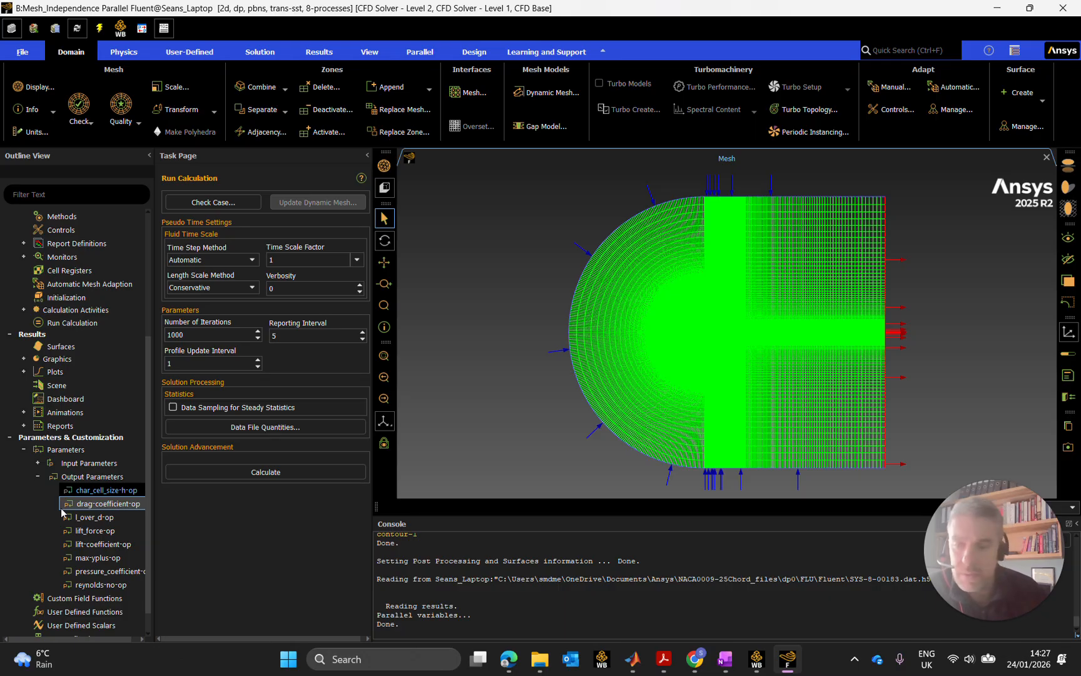
Step: Delete the output parameters l_over_d-op, lift_force-op and reynolds-no-op, confirming each removal
{"action": "left_click", "coordinate": [96, 519]}
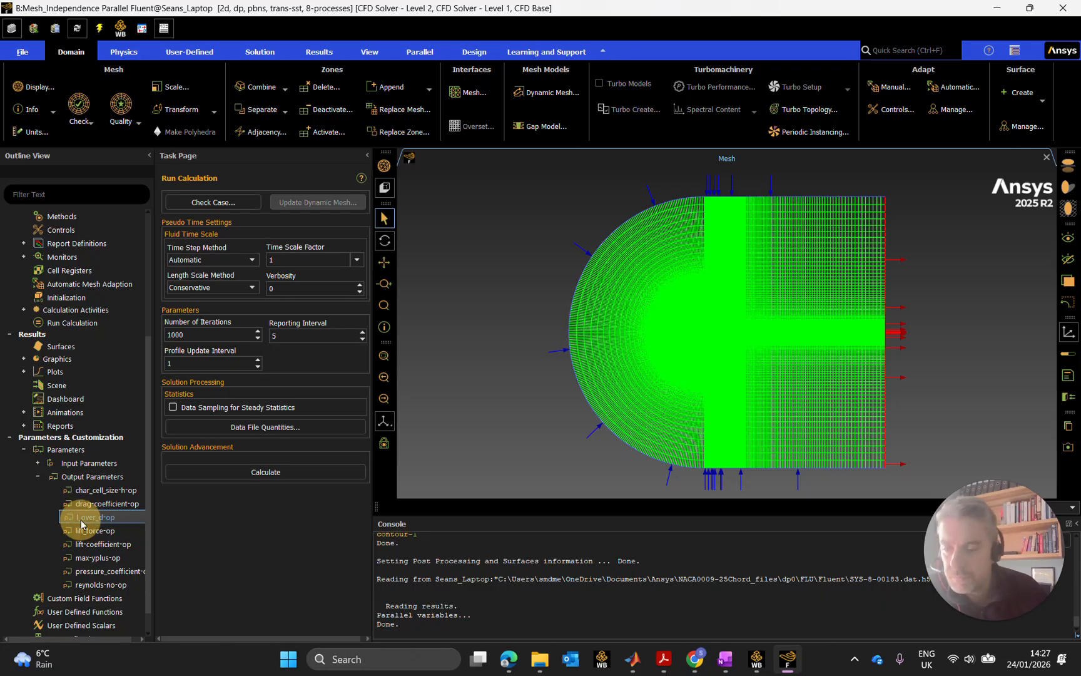
{"action": "right_click", "coordinate": [81, 520]}
{"action": "left_click", "coordinate": [103, 541]}
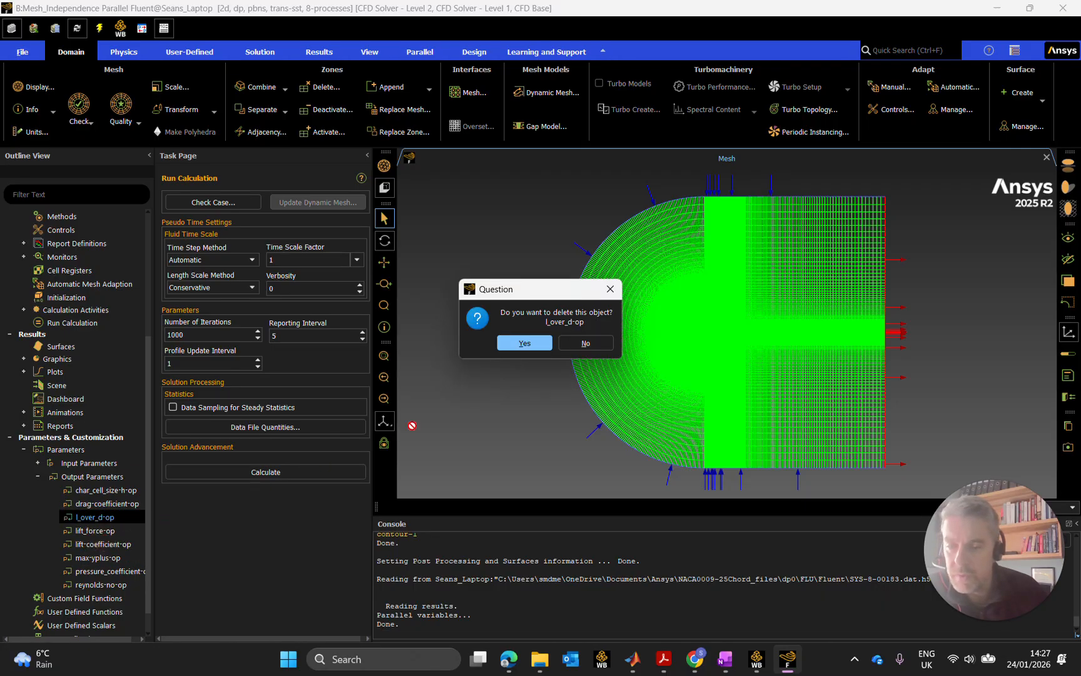
{"action": "left_click", "coordinate": [525, 343]}
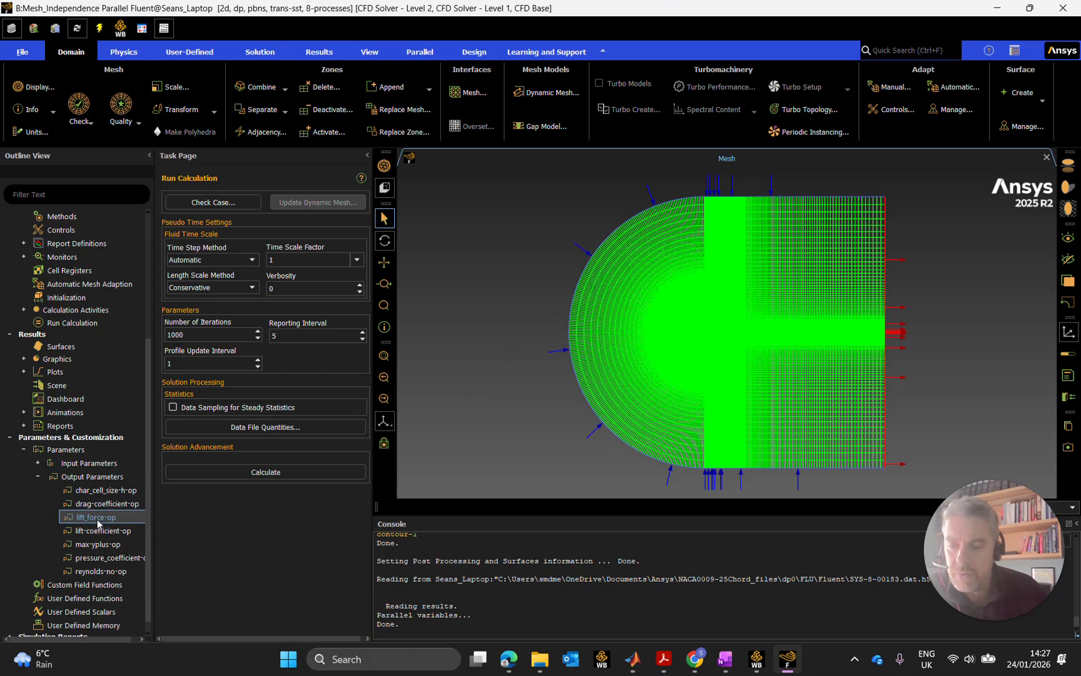
{"action": "right_click", "coordinate": [96, 519]}
{"action": "left_click", "coordinate": [124, 532]}
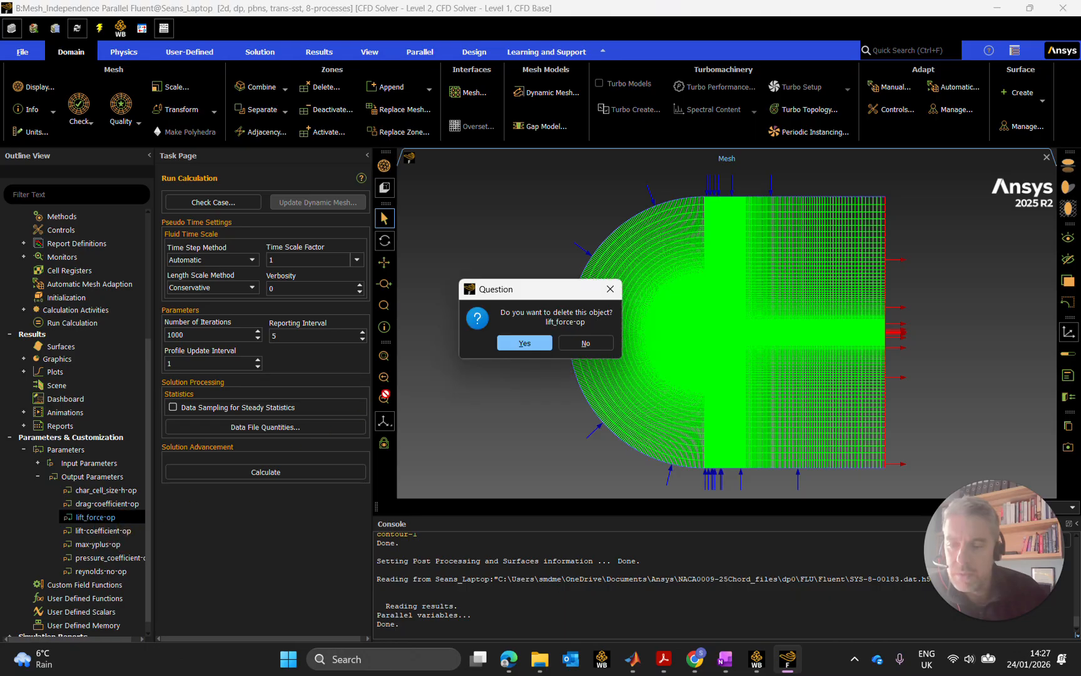
{"action": "left_click", "coordinate": [524, 343]}
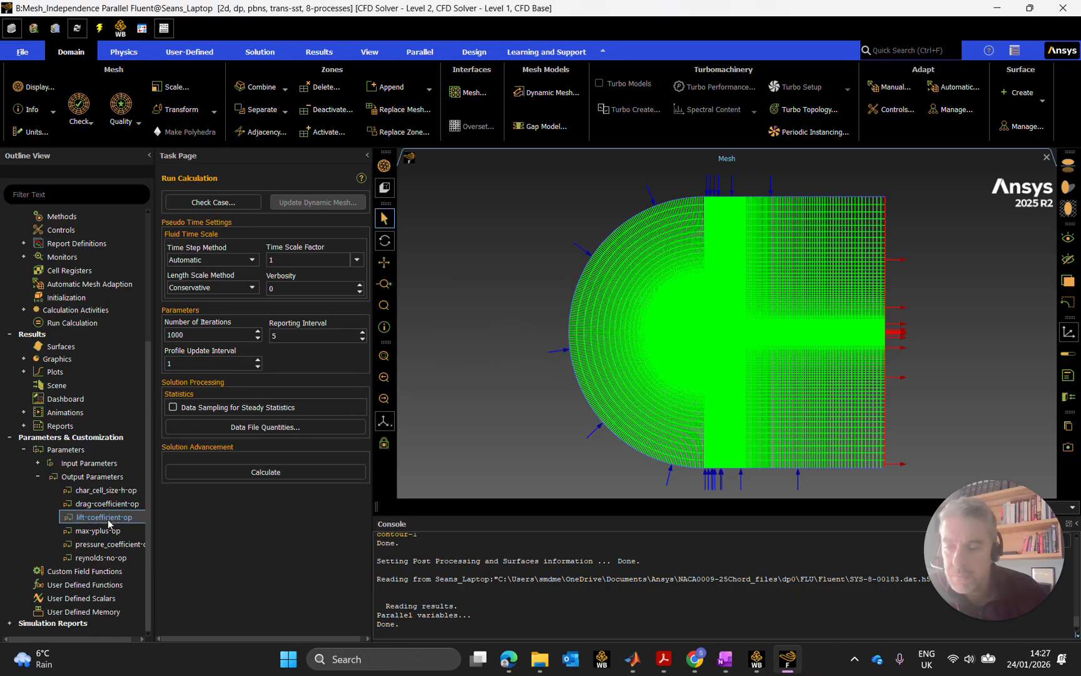
{"action": "right_click", "coordinate": [88, 561]}
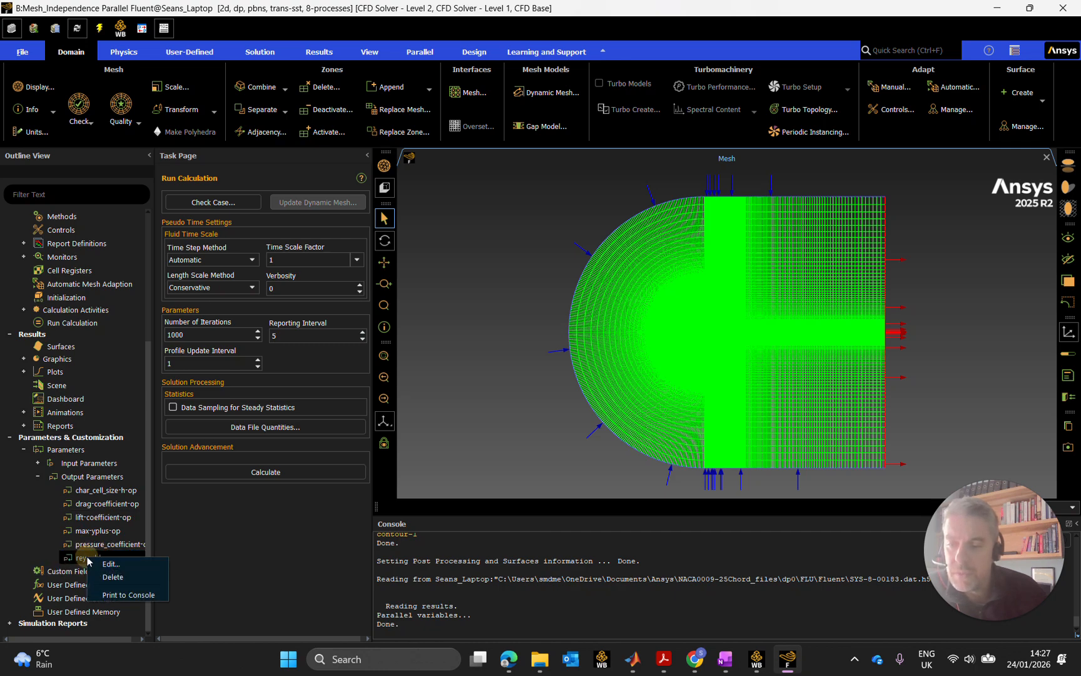
{"action": "left_click", "coordinate": [110, 576]}
{"action": "left_click", "coordinate": [524, 343]}
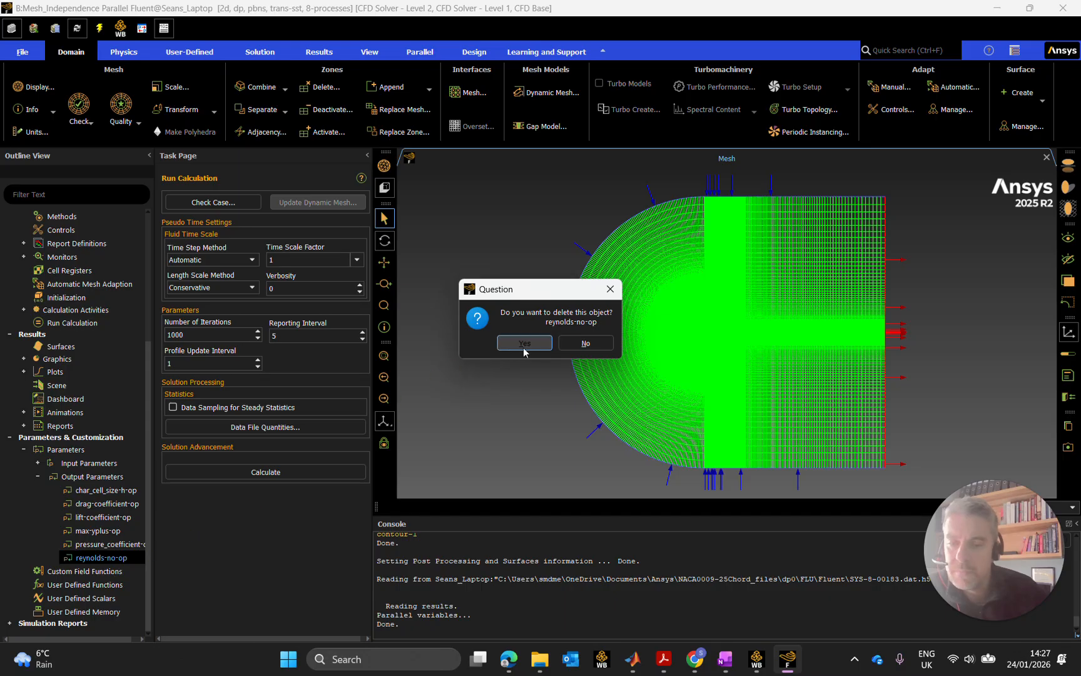
Step: Review the remaining output parameters and the input parameters, and collapse both parameter lists in the outline
{"action": "left_click", "coordinate": [92, 503]}
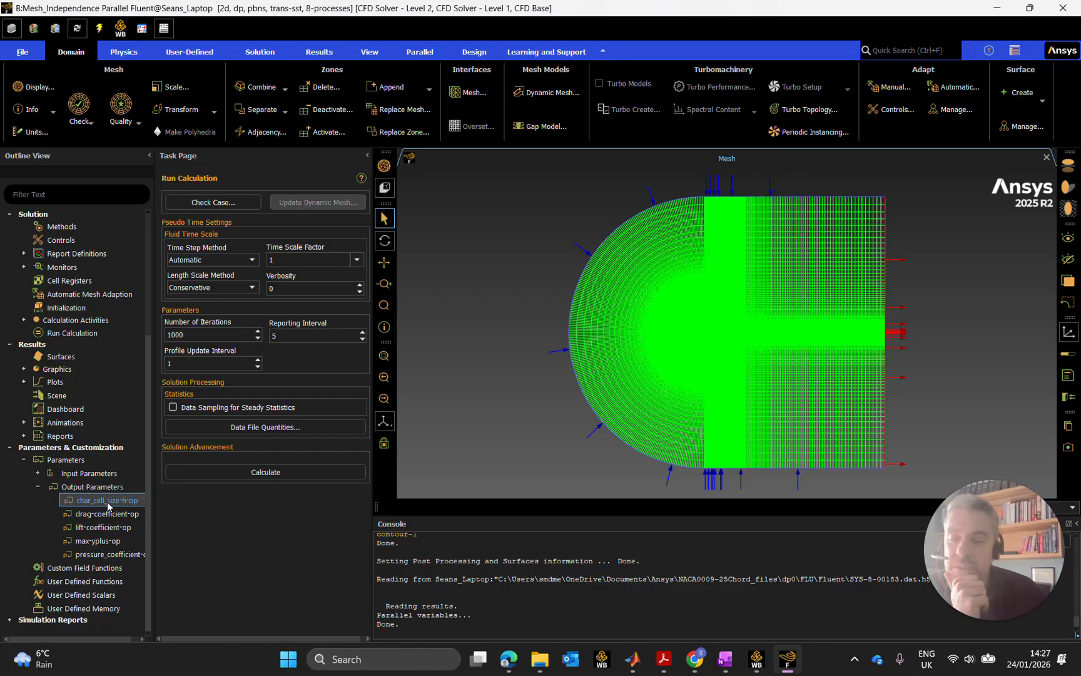
{"action": "left_click", "coordinate": [112, 517]}
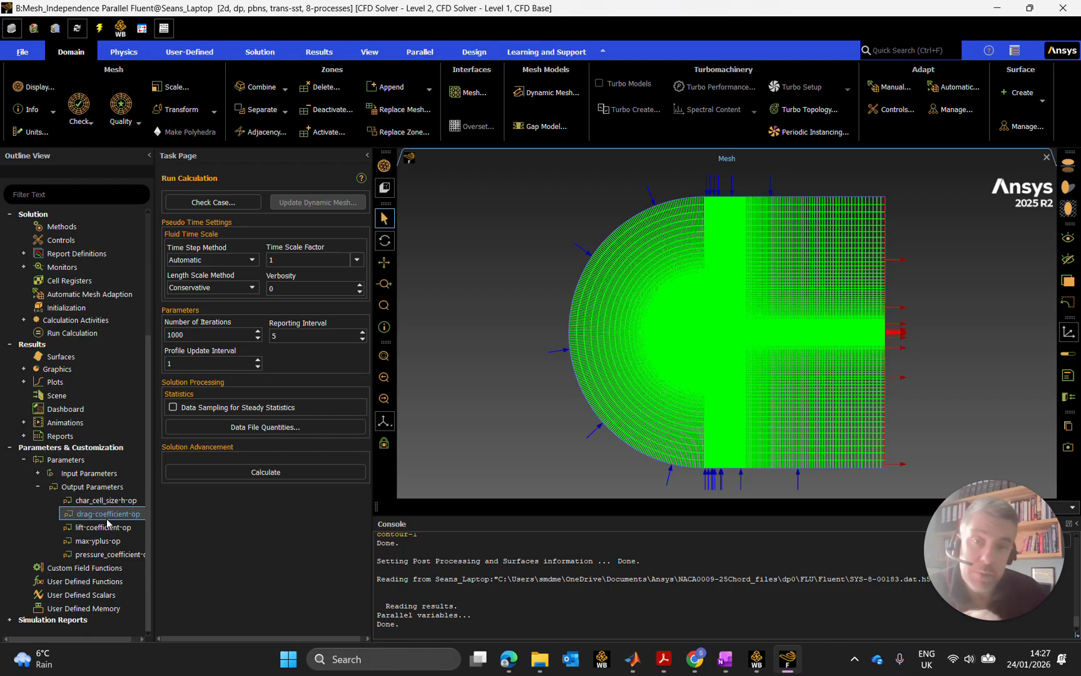
{"action": "left_click", "coordinate": [107, 527]}
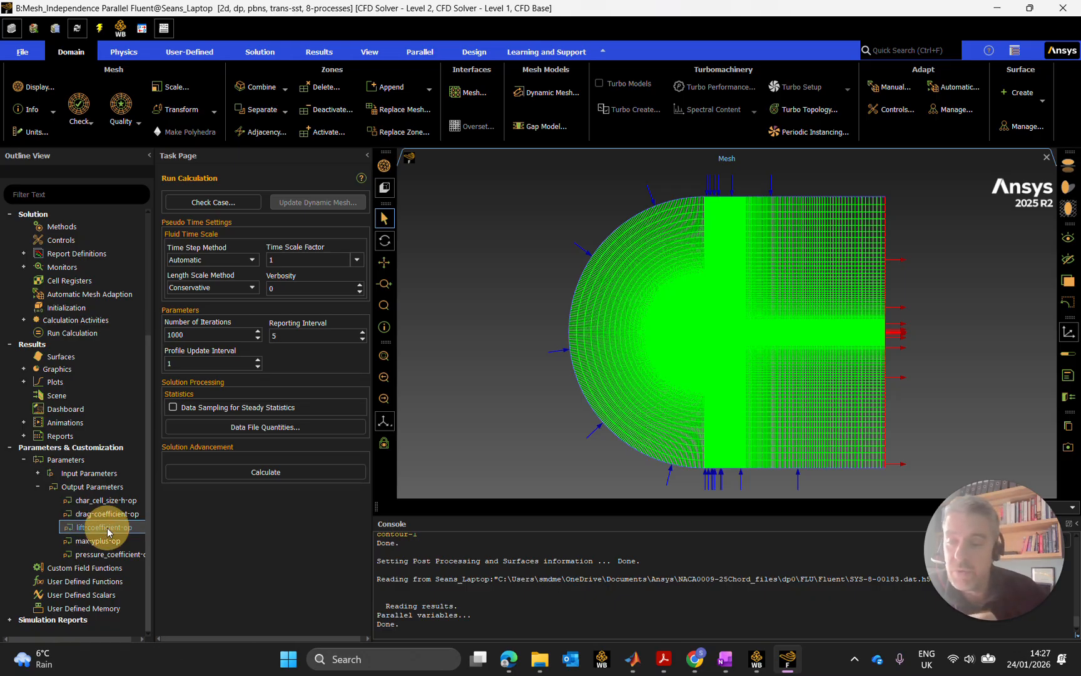
{"action": "left_click", "coordinate": [125, 555]}
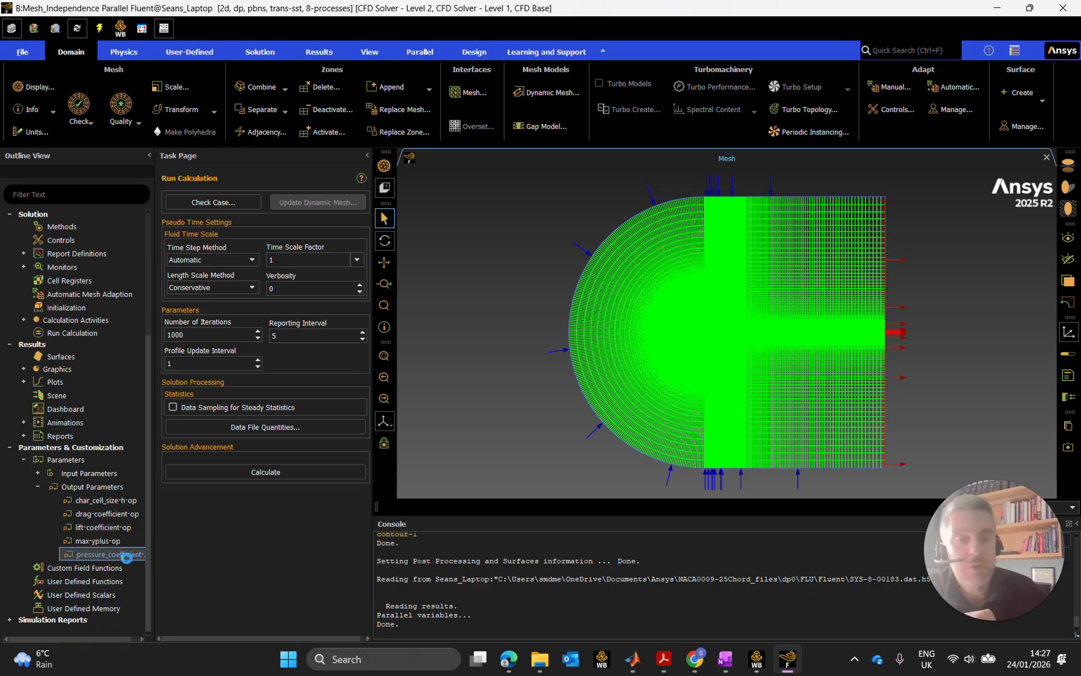
{"action": "left_click", "coordinate": [100, 543]}
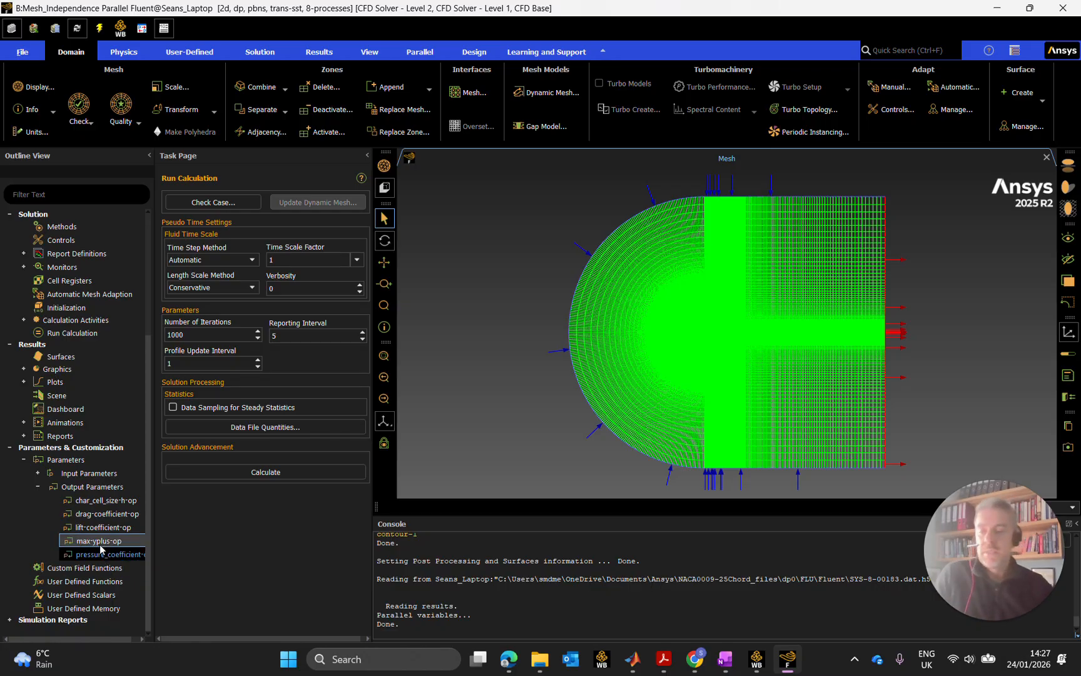
{"action": "left_click", "coordinate": [160, 554]}
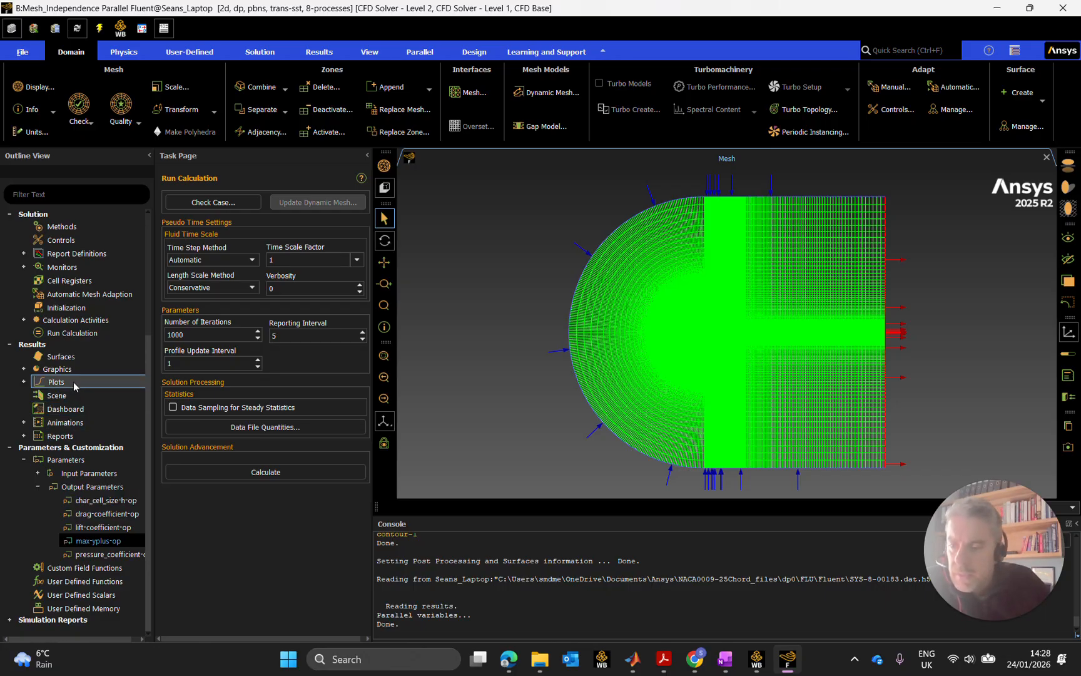
{"action": "left_click", "coordinate": [37, 473]}
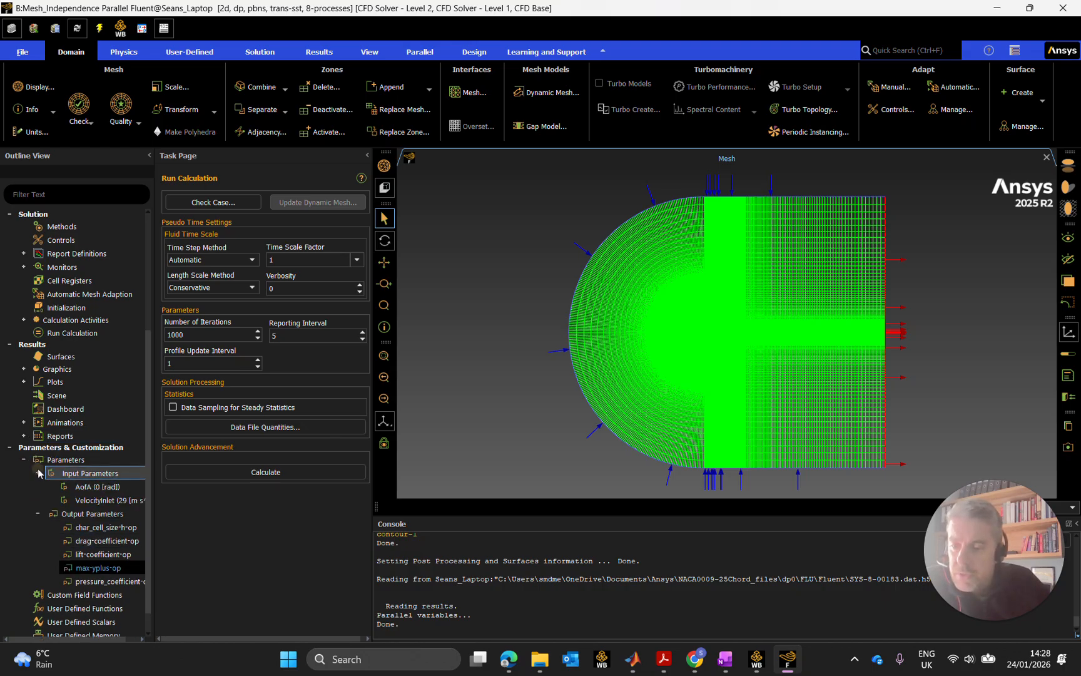
{"action": "left_click", "coordinate": [38, 473]}
{"action": "left_click", "coordinate": [38, 487]}
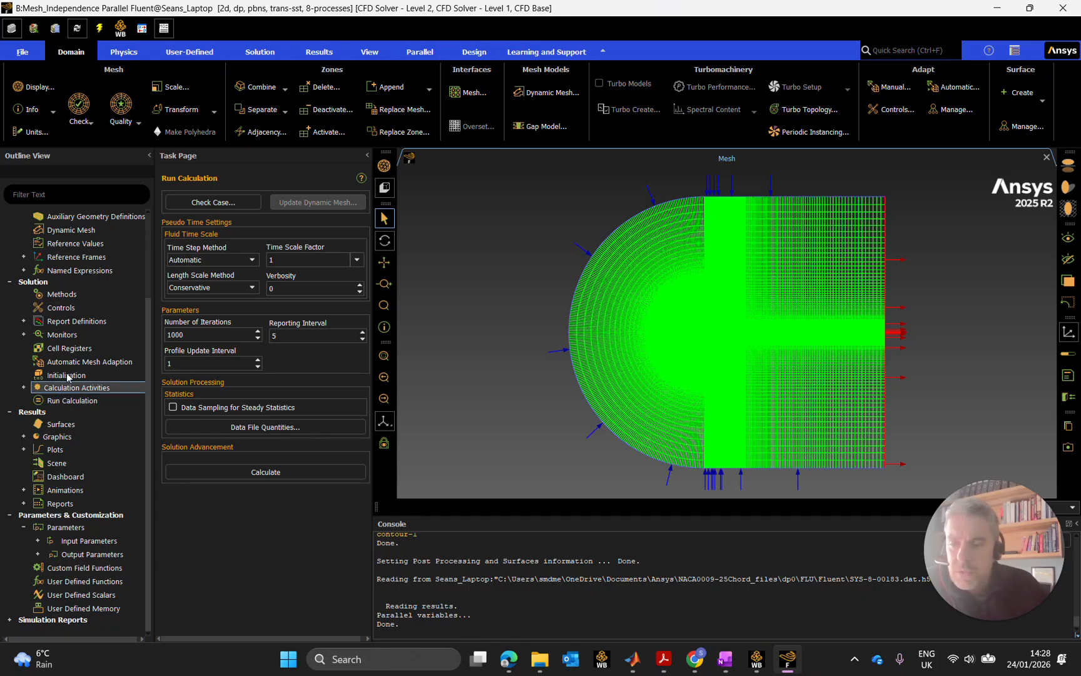
Step: Expand the named expressions and open the Expression Manager from the AofA expression, moving it clear of the outline
{"action": "left_click", "coordinate": [25, 270]}
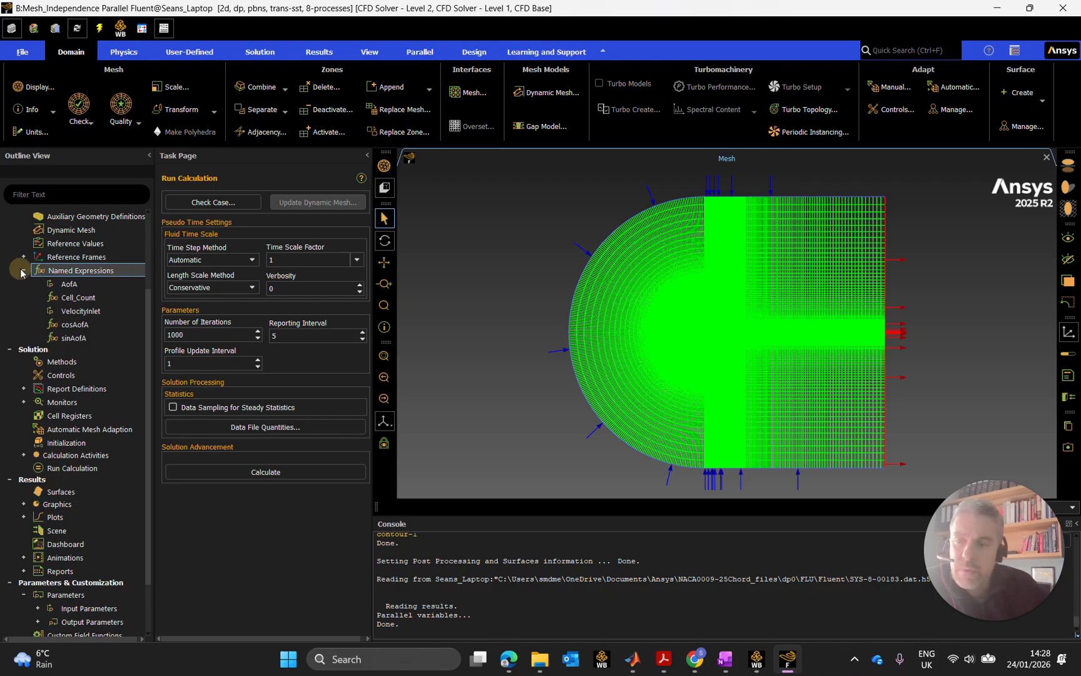
{"action": "right_click", "coordinate": [85, 287]}
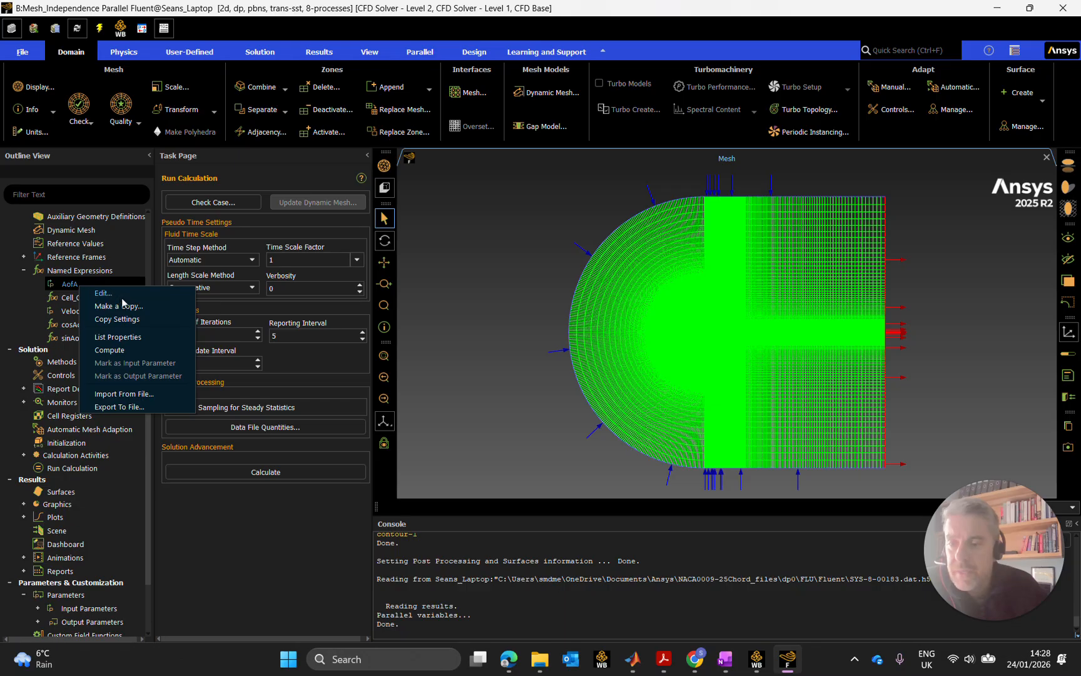
{"action": "left_click", "coordinate": [102, 293]}
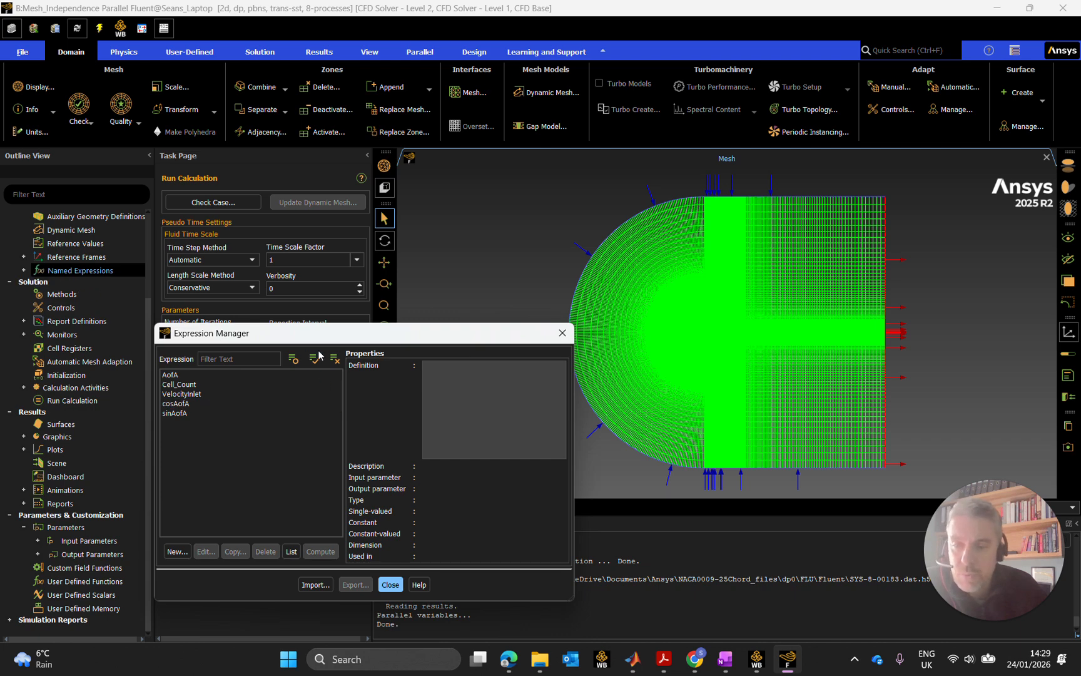
{"action": "left_click_drag", "start_coordinate": [334, 336], "coordinate": [362, 233]}
Step: Try to delete the AofA expression in the Expression Manager, and clear its selection
{"action": "left_click", "coordinate": [214, 270]}
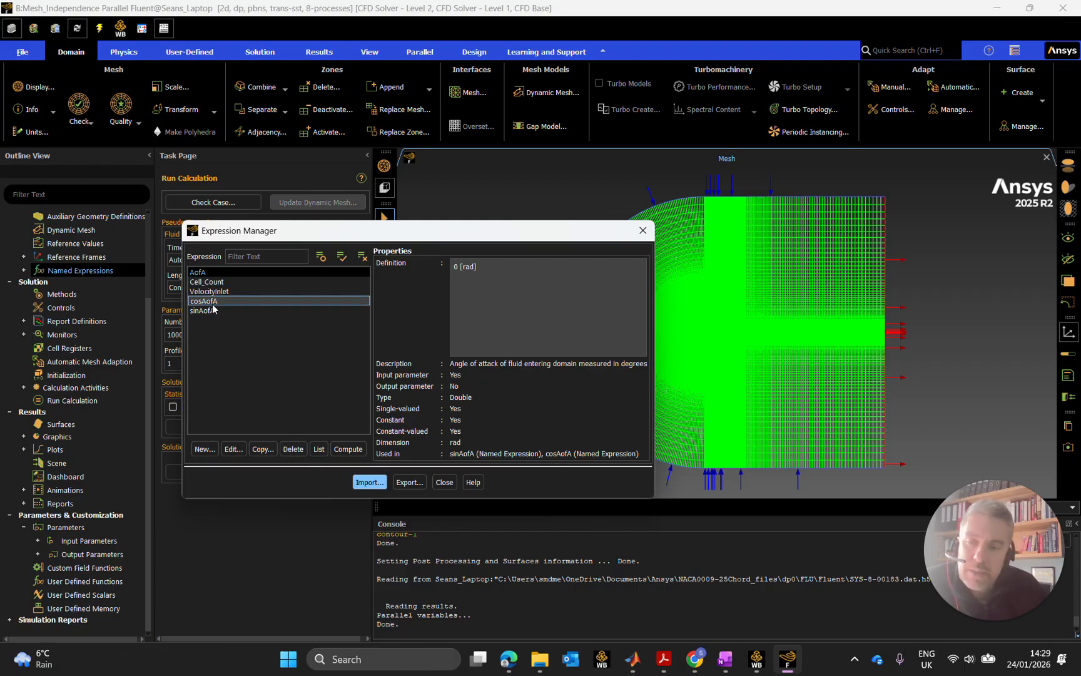
{"action": "left_click", "coordinate": [292, 450]}
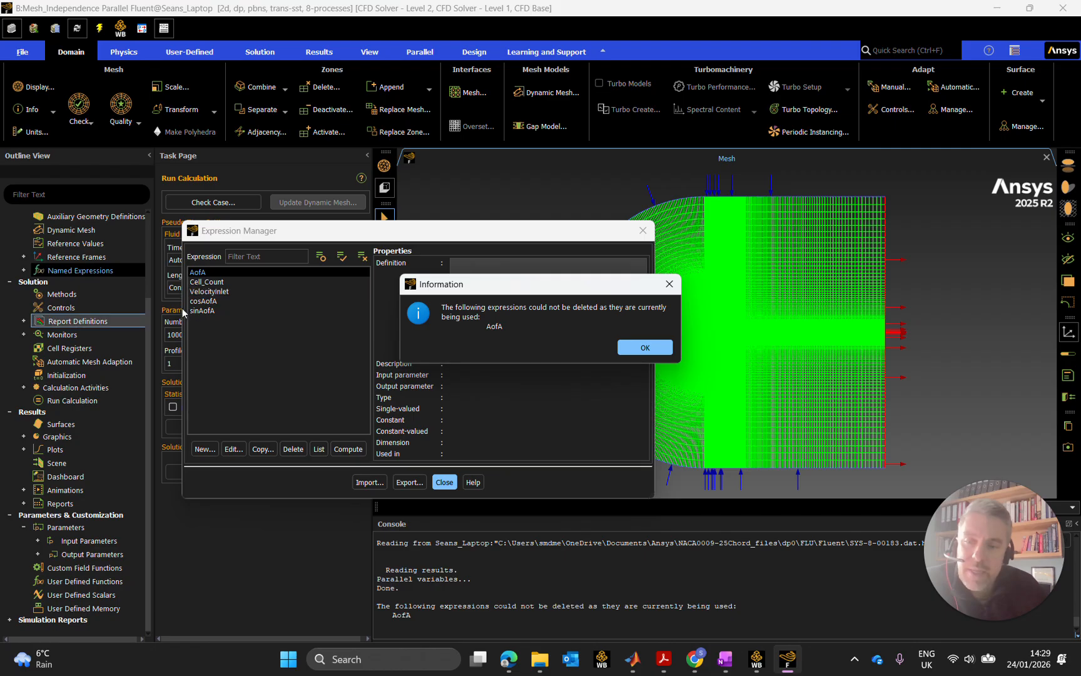
{"action": "left_click", "coordinate": [645, 352]}
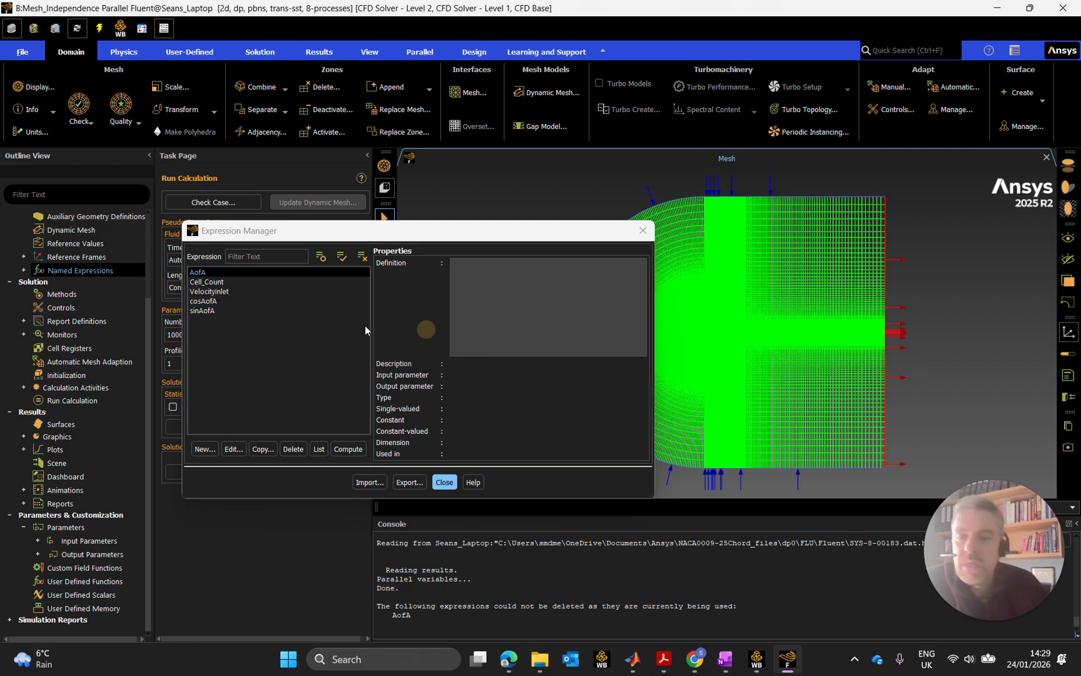
{"action": "left_click", "coordinate": [236, 274], "text": "ctrl"}
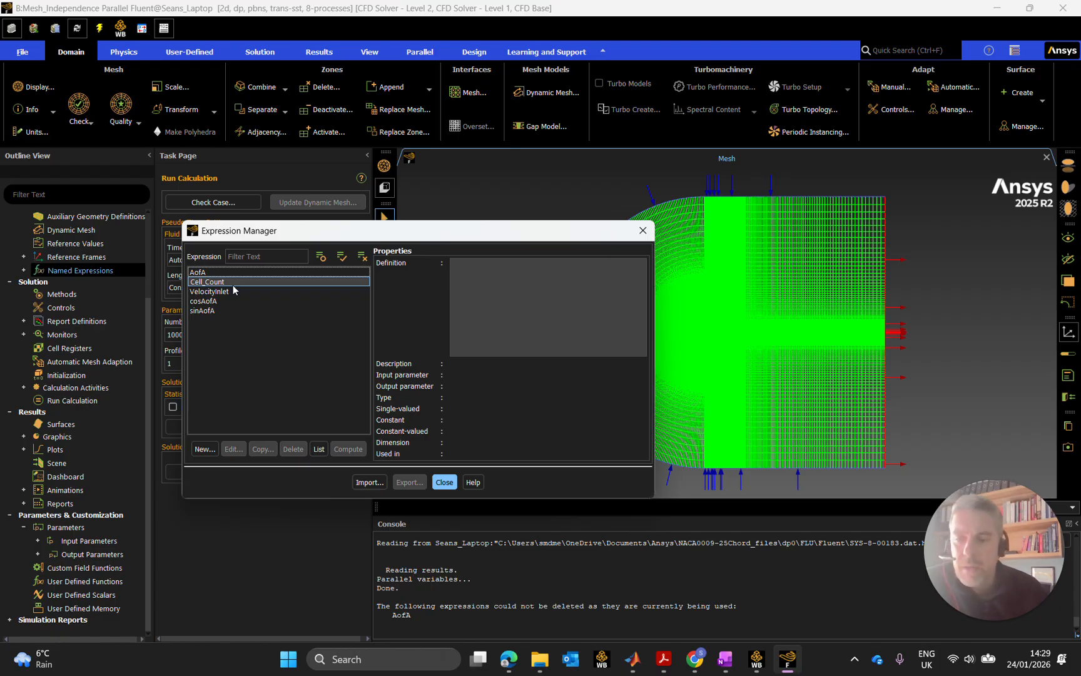
Step: Edit the AofA expression so that it is not used as an input parameter
{"action": "left_click", "coordinate": [220, 272]}
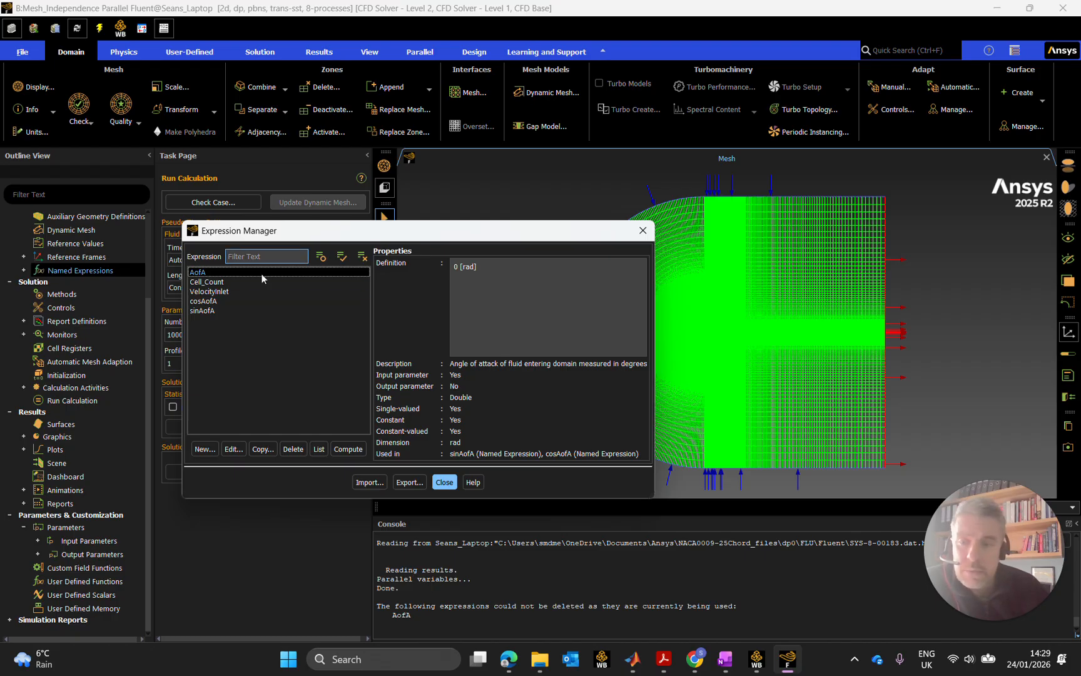
{"action": "left_click", "coordinate": [234, 449]}
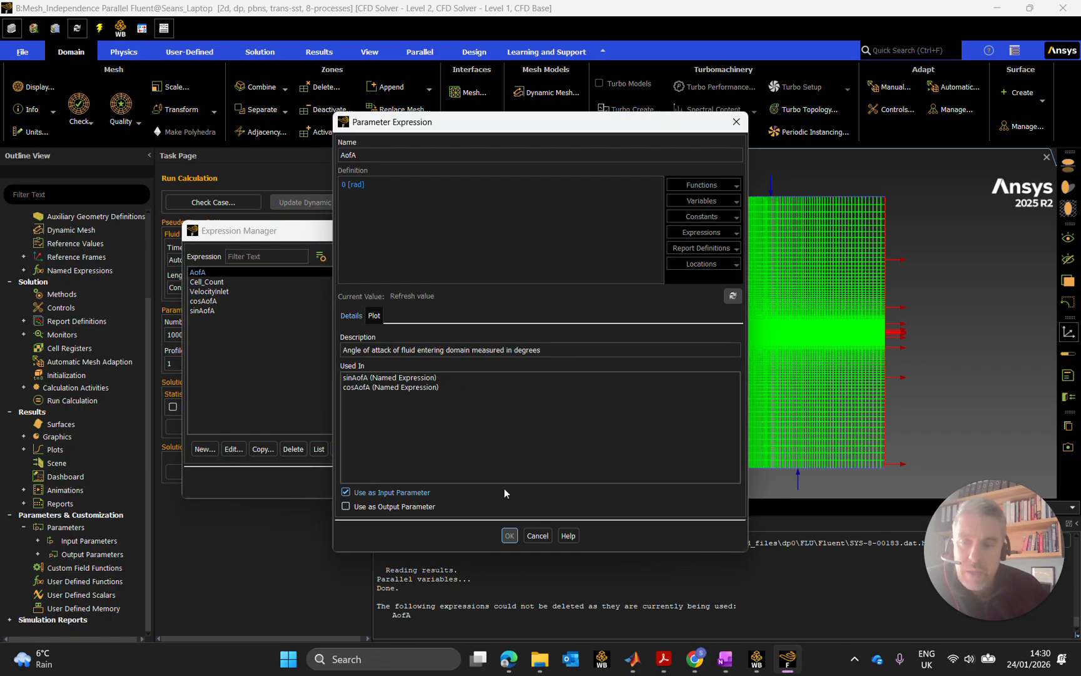
{"action": "left_click", "coordinate": [346, 492]}
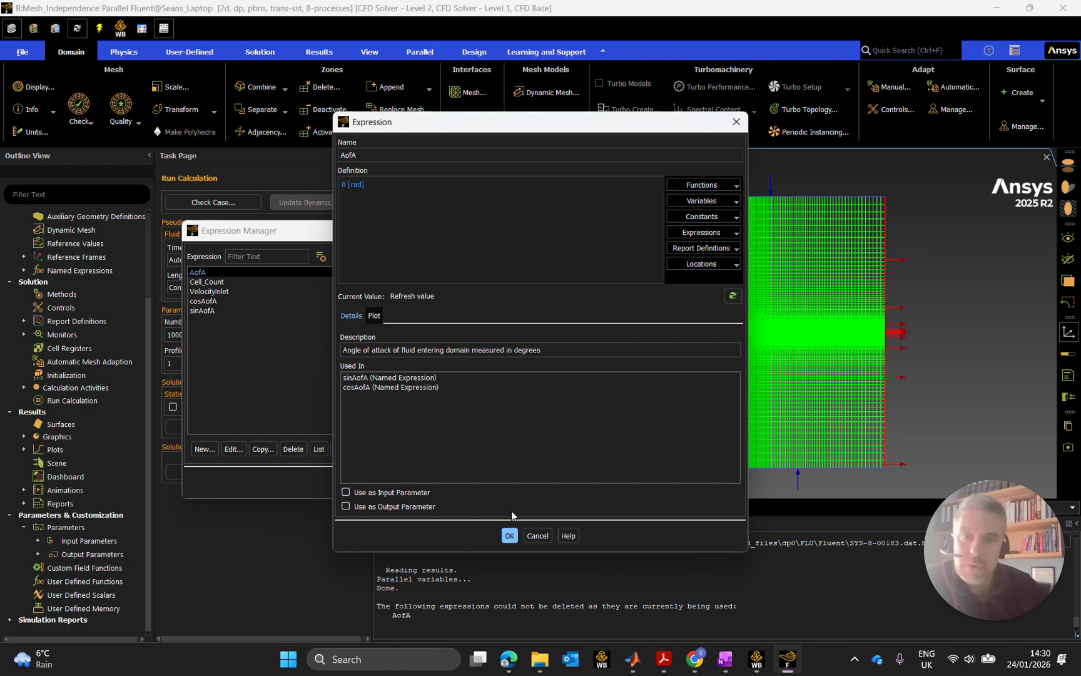
{"action": "left_click", "coordinate": [510, 536]}
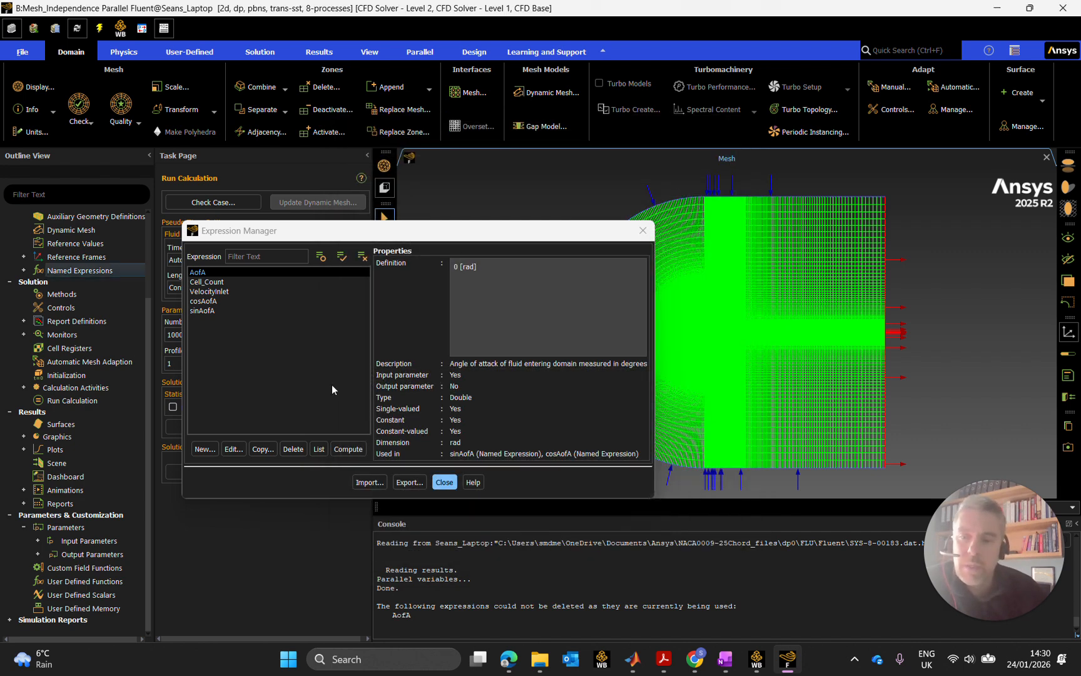
Step: Check the properties of the Cell_Count expression, and edit VelocityInlet so that it is not used as an input parameter
{"action": "left_click", "coordinate": [213, 270]}
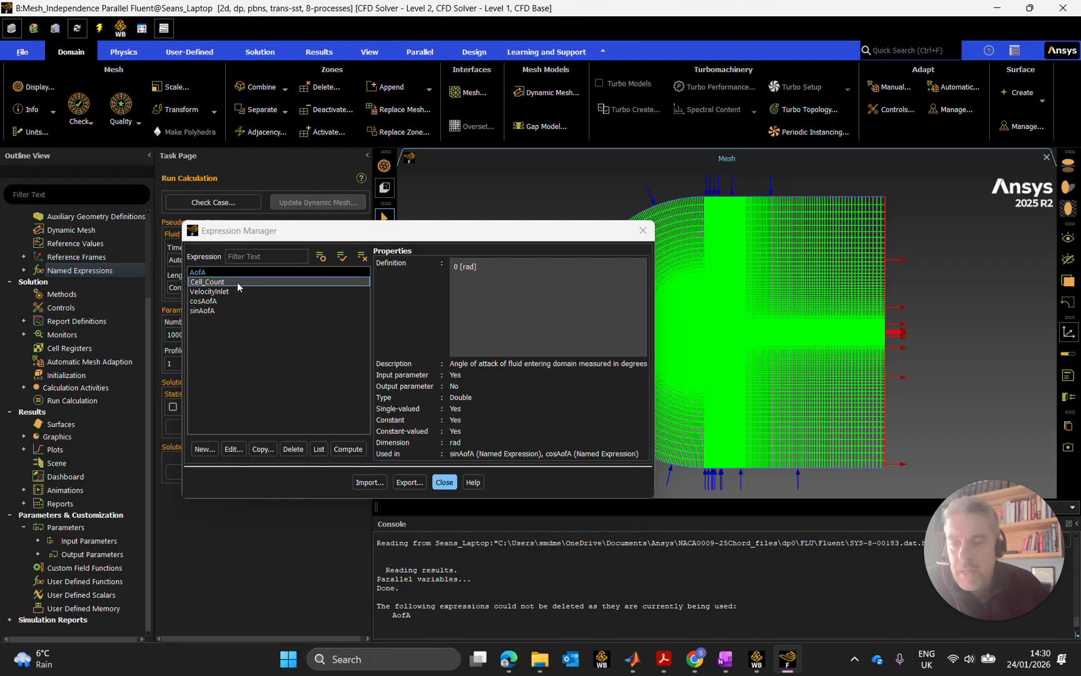
{"action": "left_click", "coordinate": [232, 283], "text": "ctrl"}
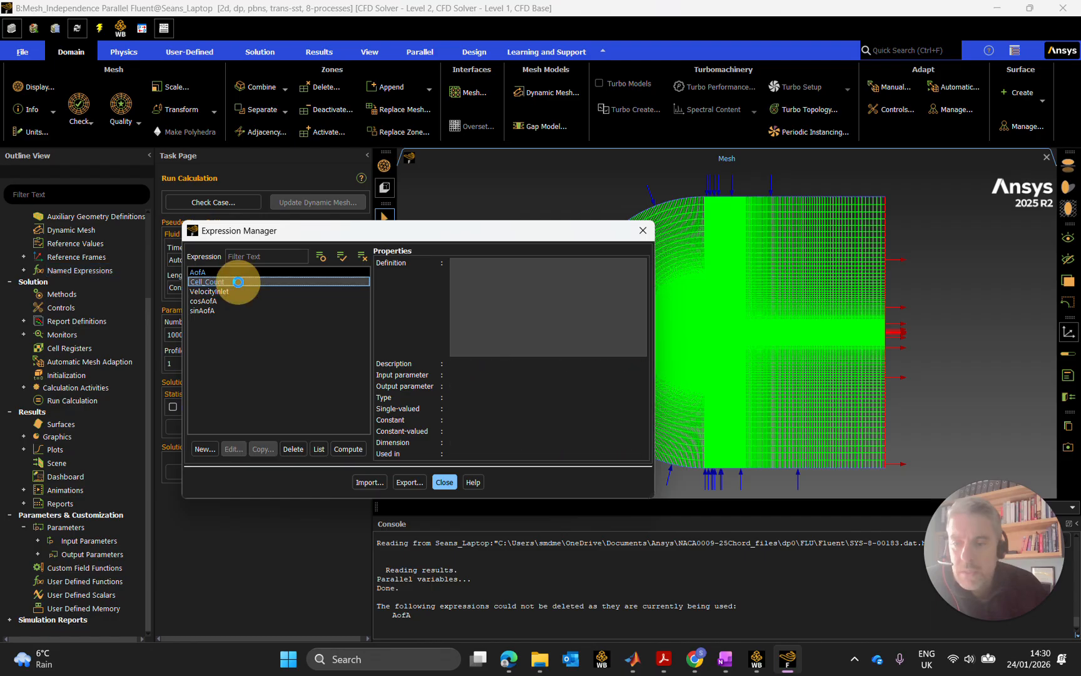
{"action": "left_click", "coordinate": [226, 282]}
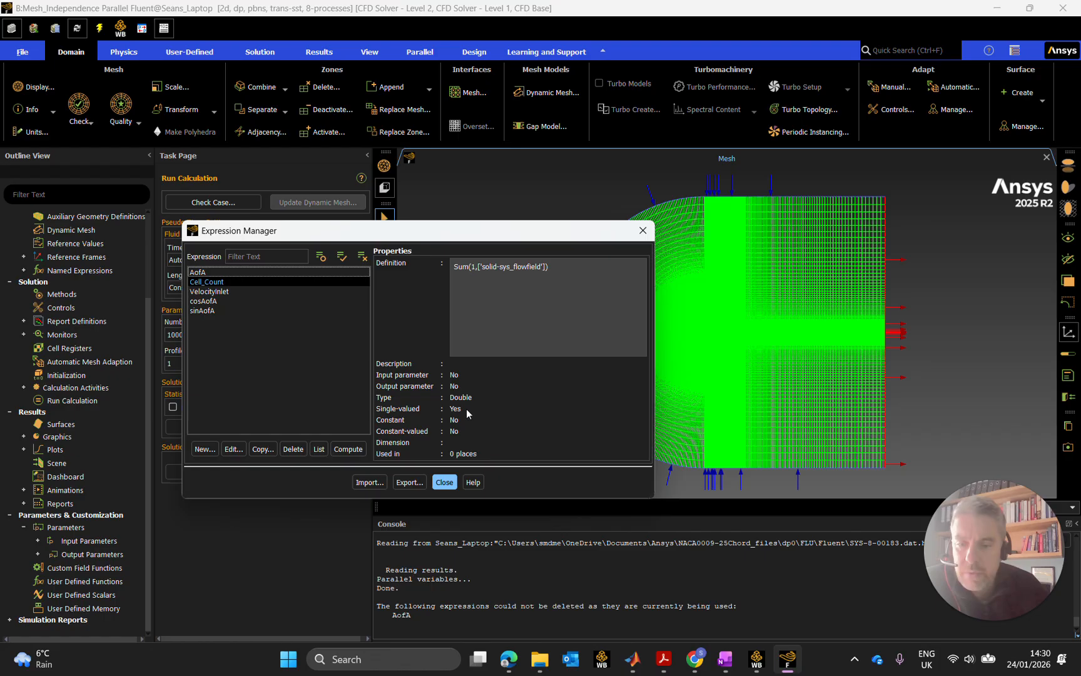
{"action": "left_click", "coordinate": [226, 283], "text": "ctrl"}
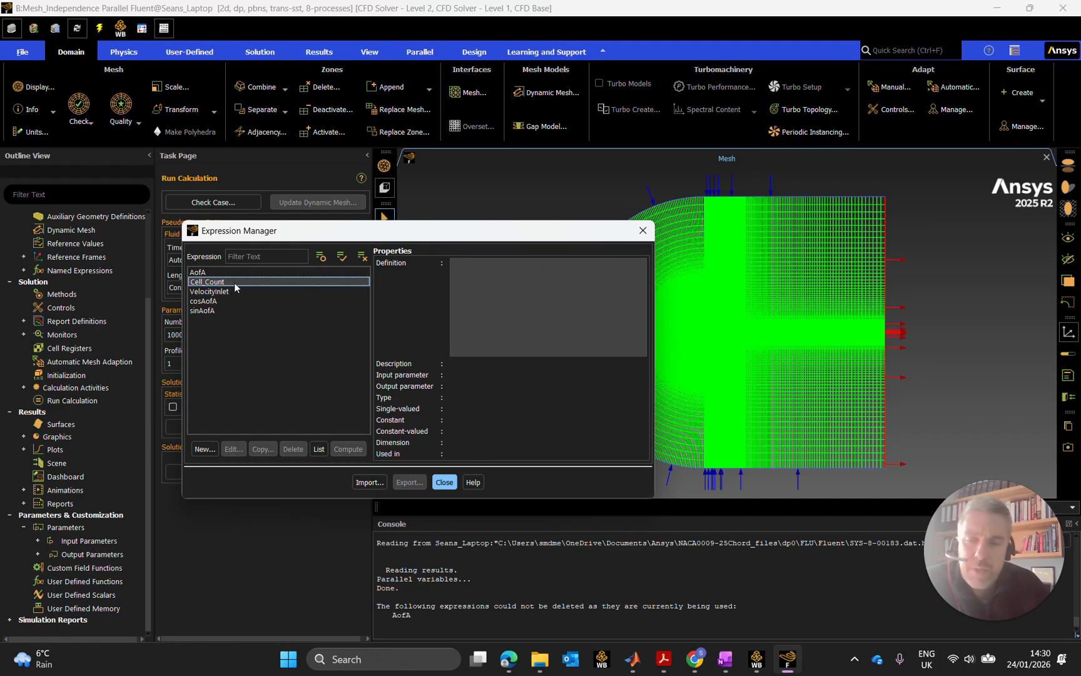
{"action": "left_click", "coordinate": [235, 291]}
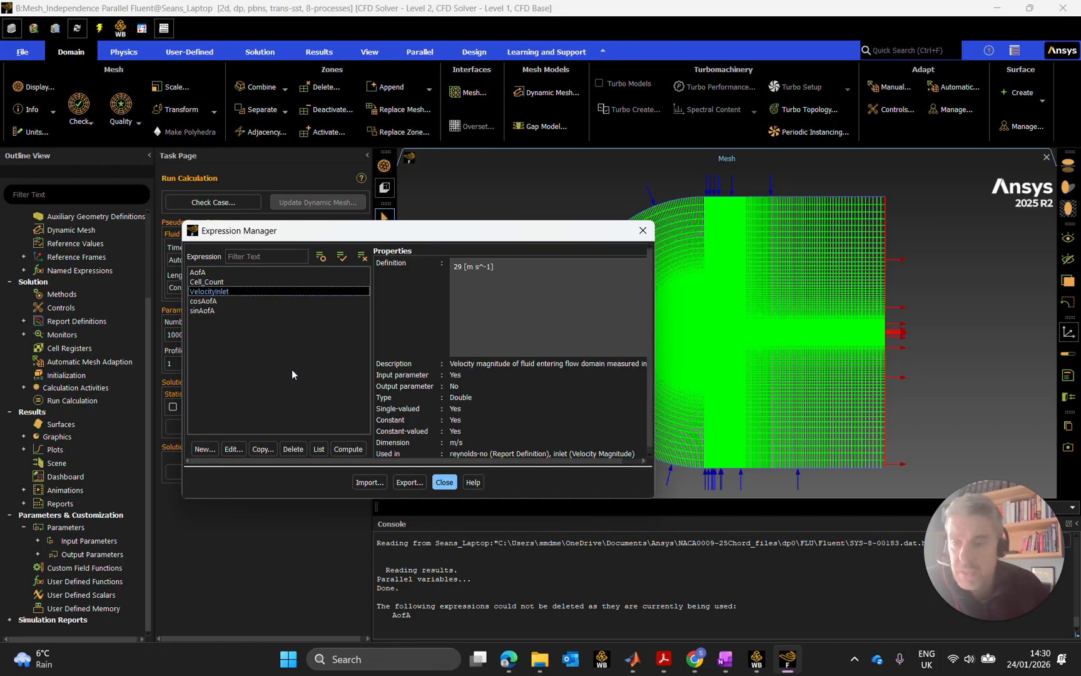
{"action": "left_click", "coordinate": [232, 448]}
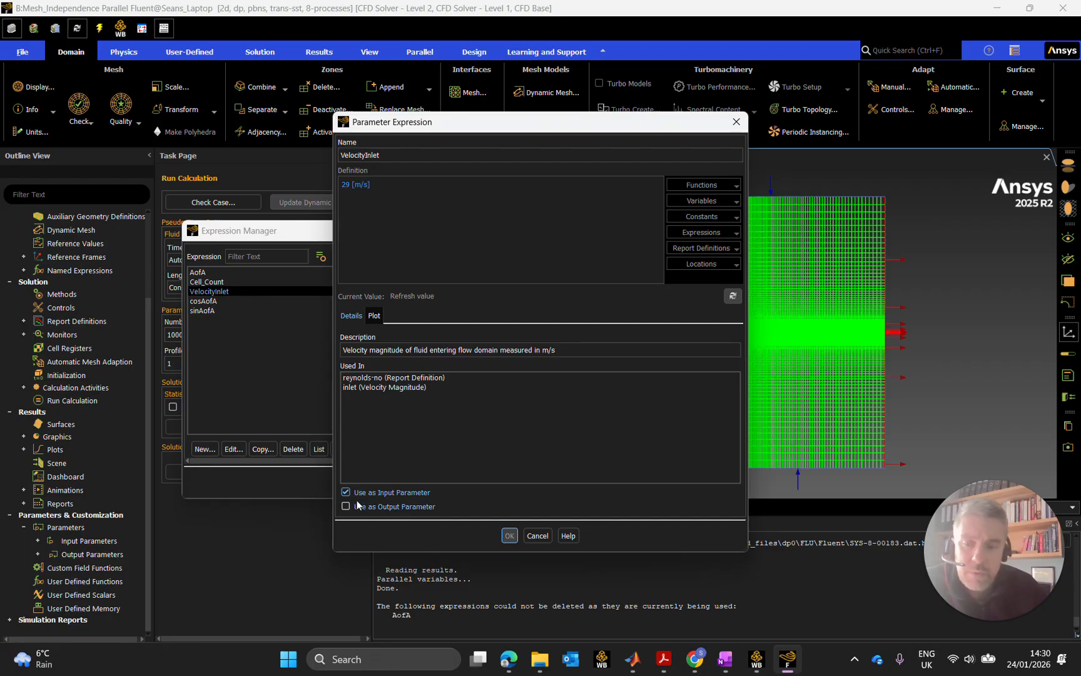
{"action": "left_click", "coordinate": [509, 535]}
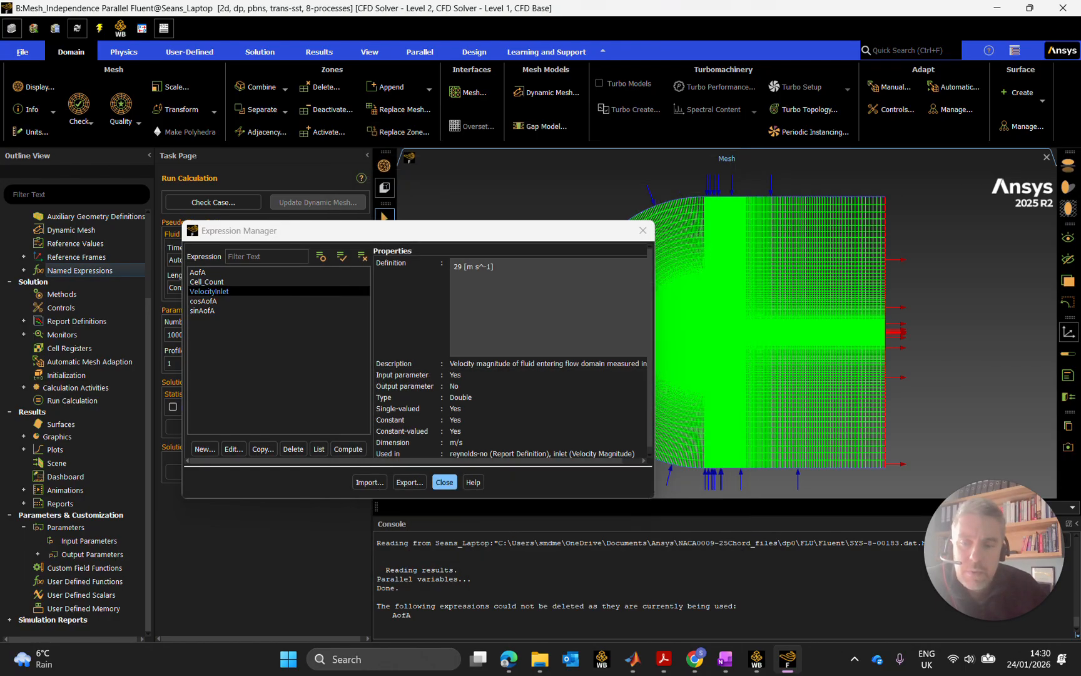
Step: Close the Expression Manager and quit Fluent, applying the settings changes to current and future calculations
{"action": "left_click", "coordinate": [444, 482]}
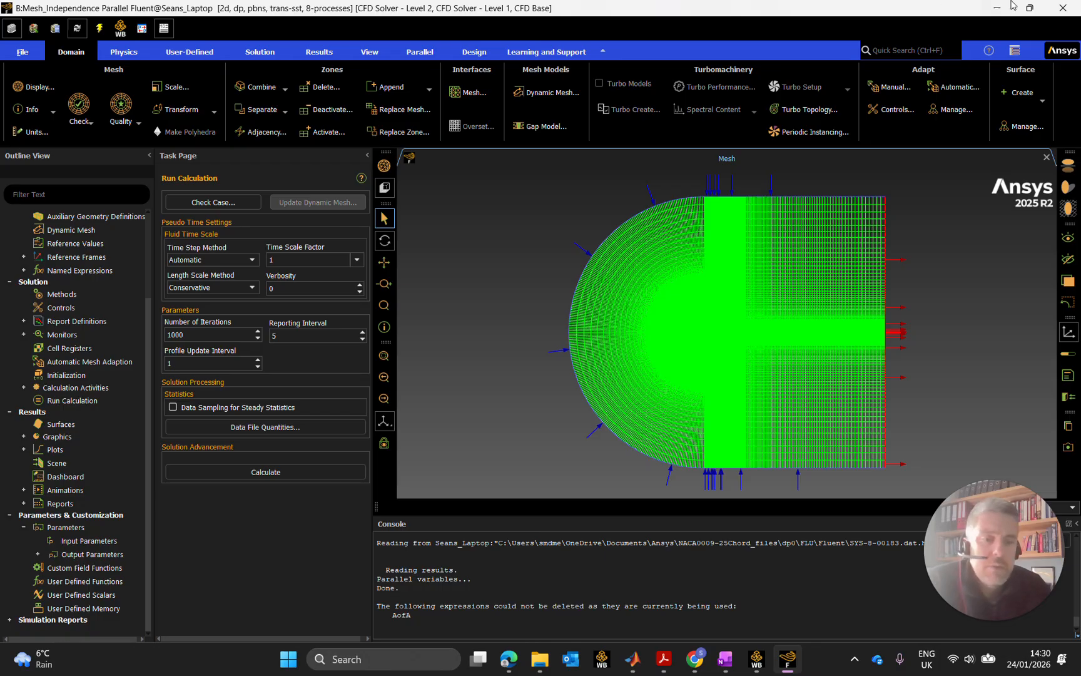
{"action": "left_click", "coordinate": [1062, 8]}
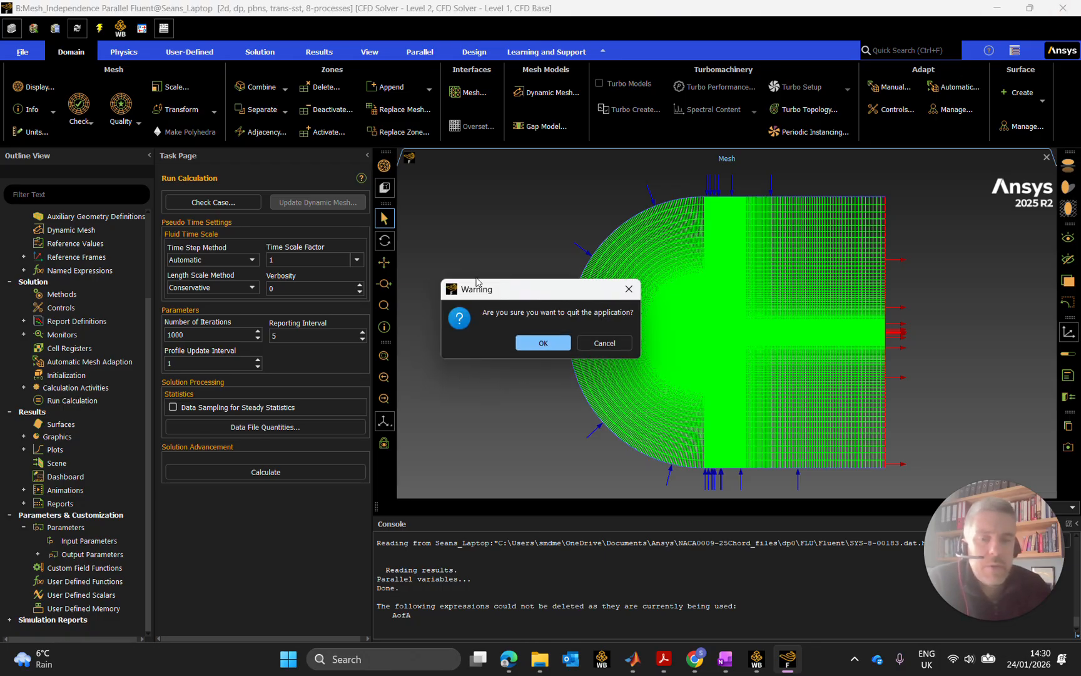
{"action": "left_click", "coordinate": [542, 343]}
{"action": "left_click", "coordinate": [238, 378]}
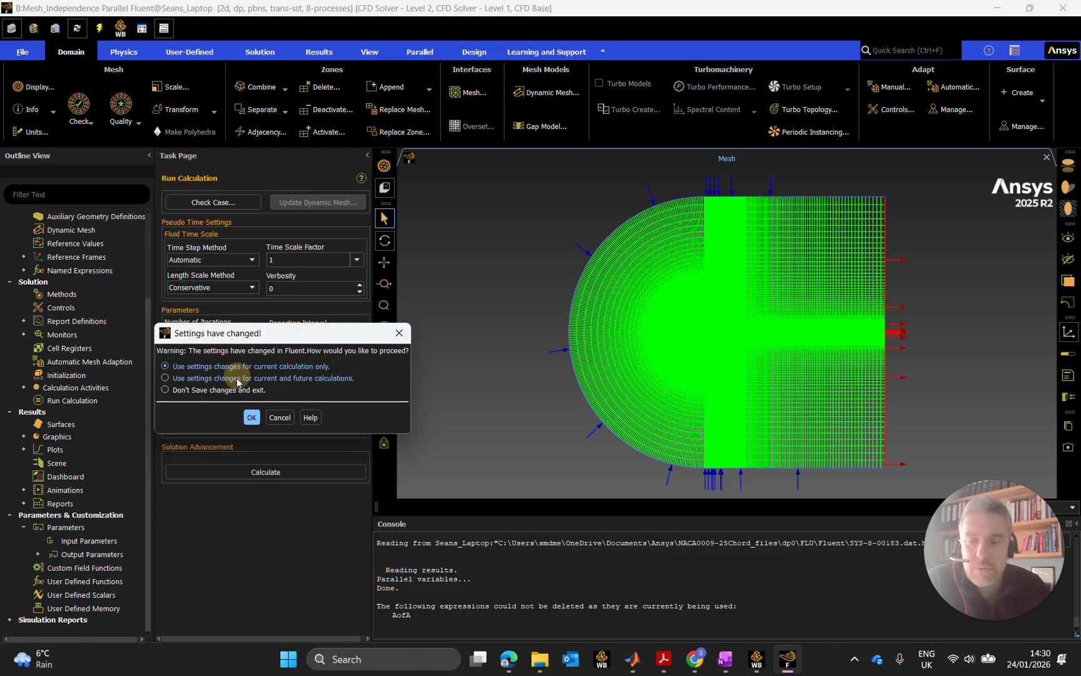
{"action": "left_click", "coordinate": [255, 417]}
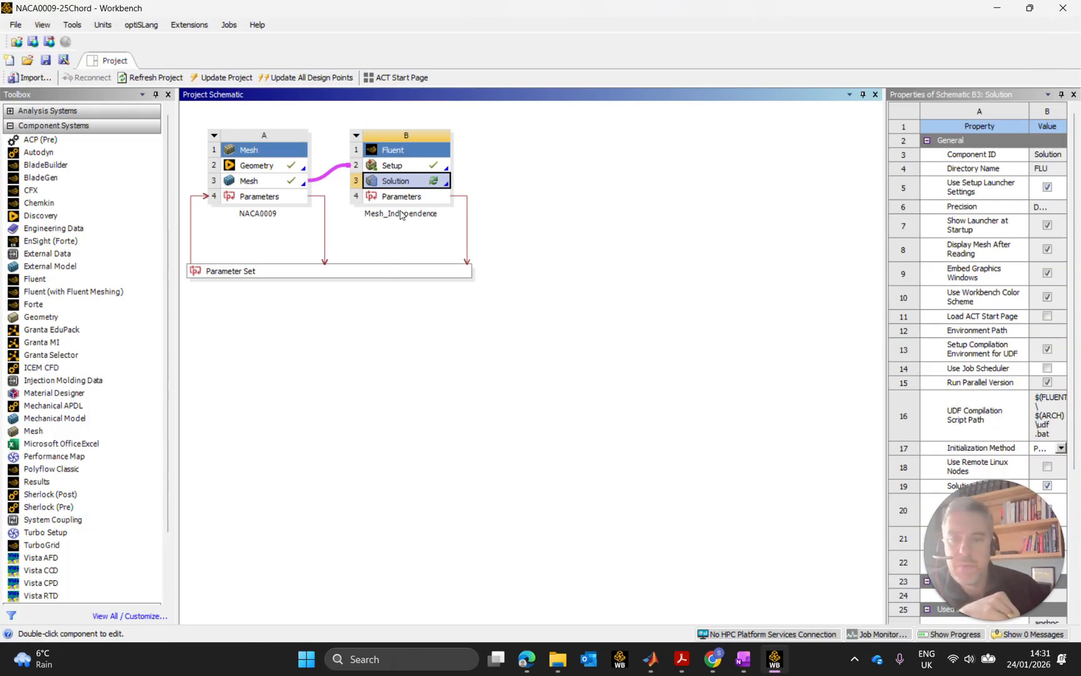
Step: Review the Mesh_Independence system's parameters and design points, widening the char_cell_size-h-op column, and close them
{"action": "left_click", "coordinate": [398, 197]}
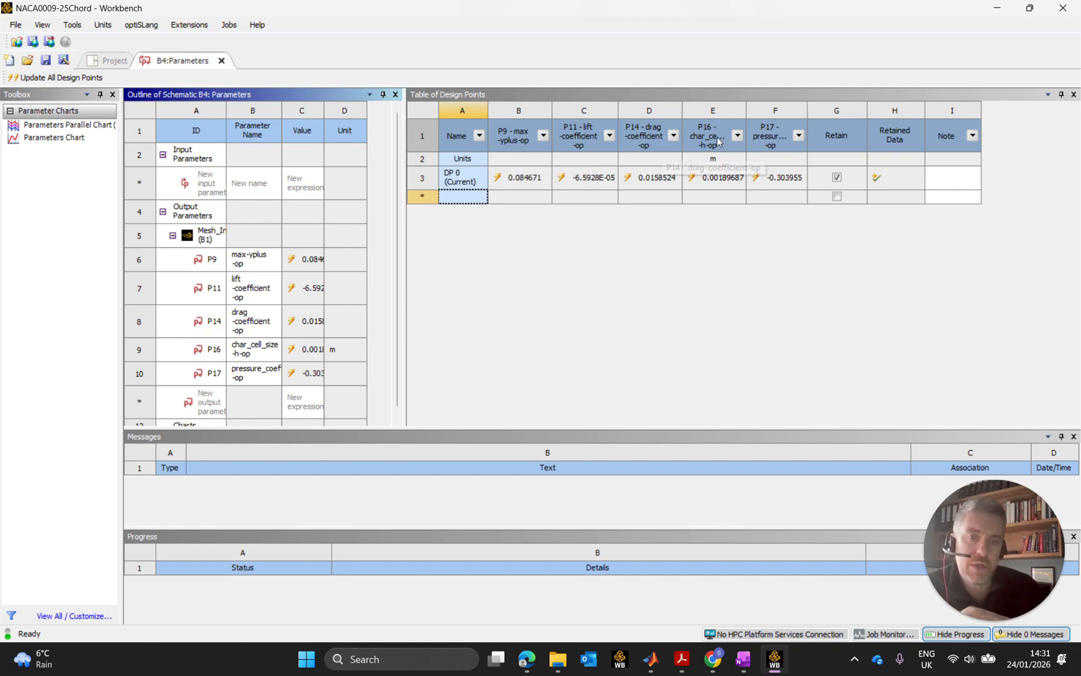
{"action": "left_click_drag", "start_coordinate": [746, 111], "coordinate": [831, 108]}
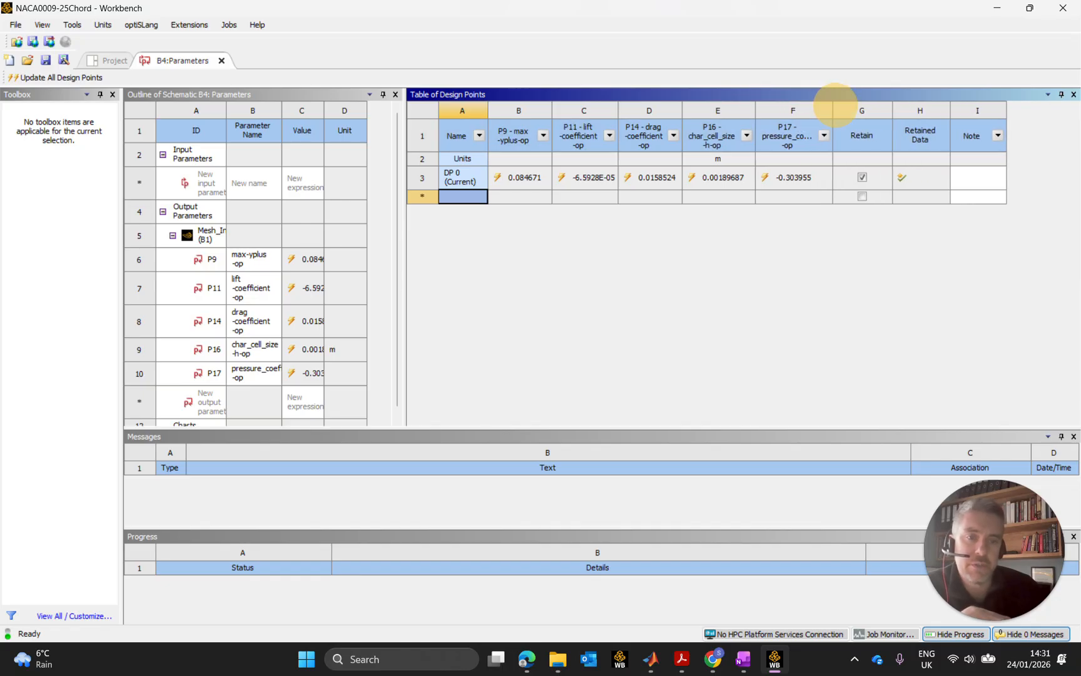
{"action": "left_click", "coordinate": [221, 60]}
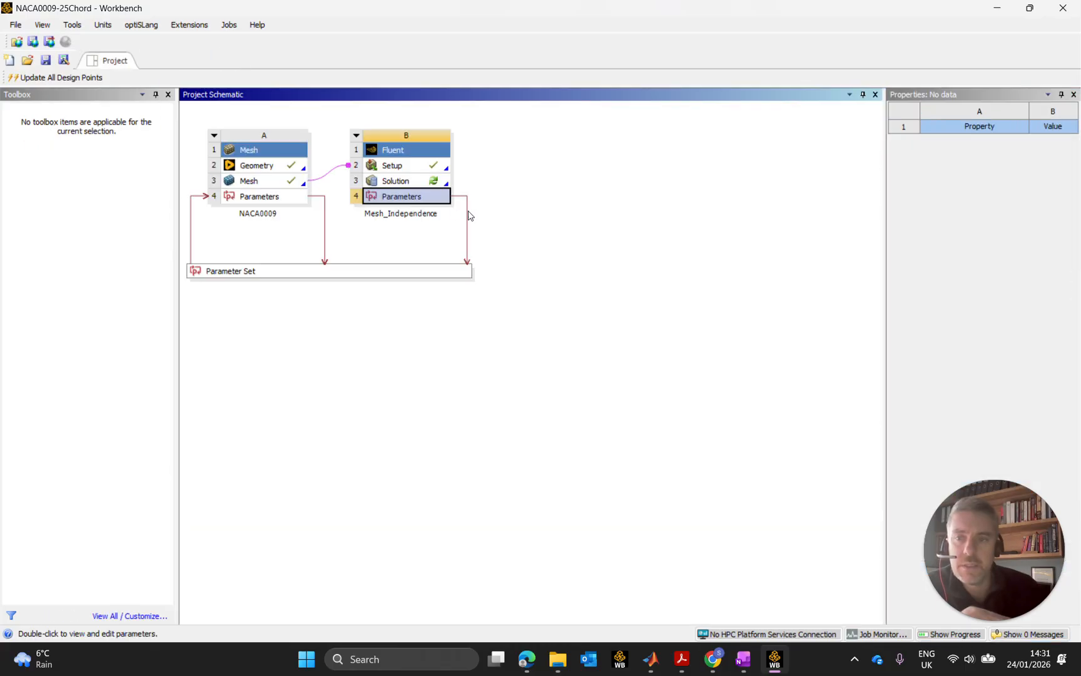
Step: Review the mesh division inputs and mesh outputs of the NACA0009 mesh system, and close its parameters
{"action": "left_click", "coordinate": [271, 199]}
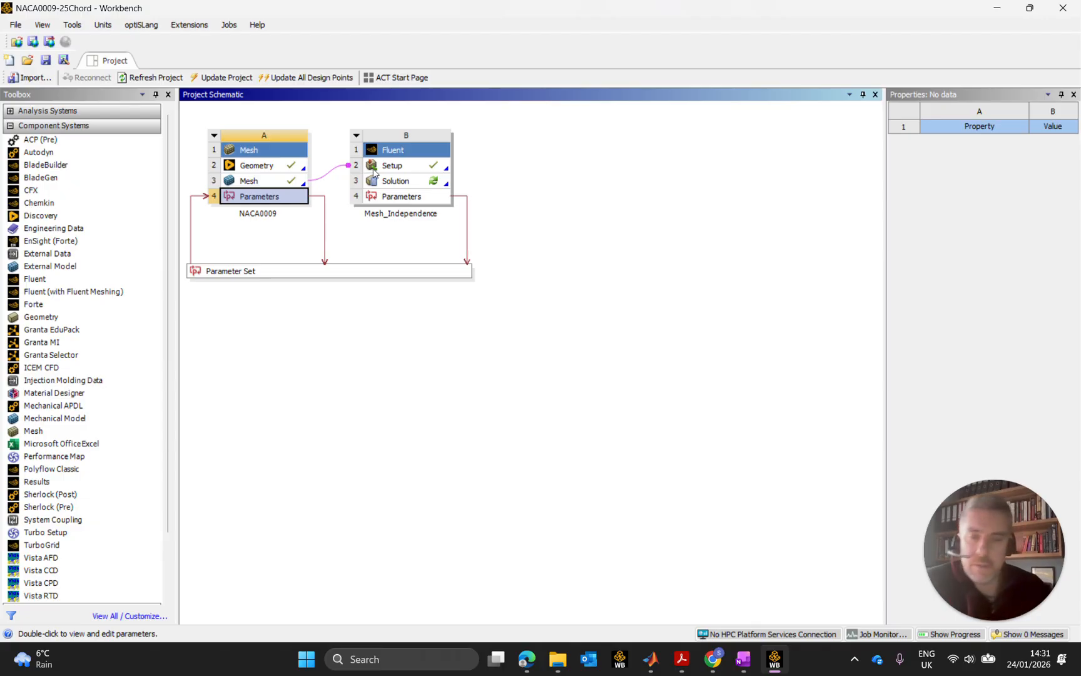
{"action": "double_click", "coordinate": [263, 199]}
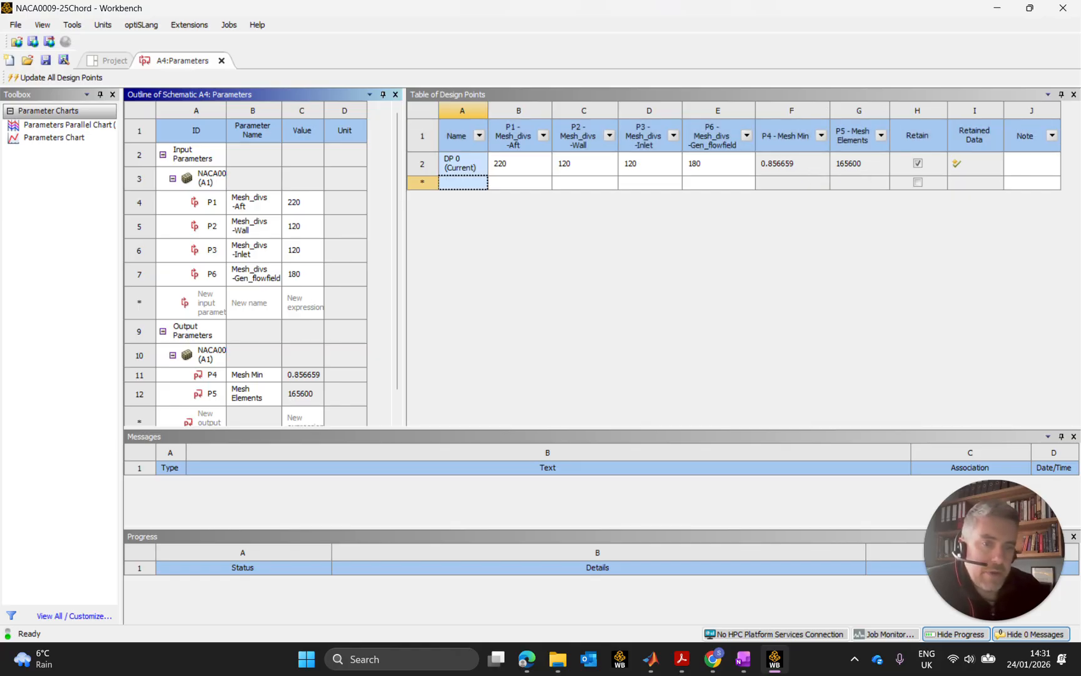
{"action": "left_click_drag", "start_coordinate": [890, 111], "coordinate": [896, 112]}
{"action": "left_click", "coordinate": [222, 60]}
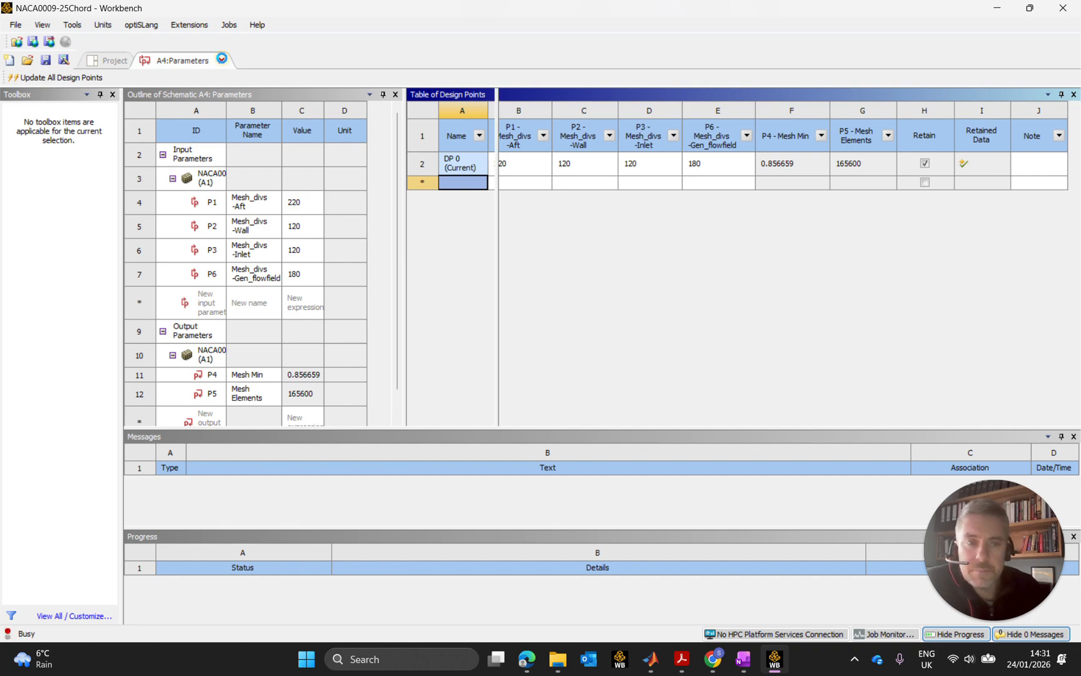
Step: Open the project's full Parameter Set and narrow the mesh division columns P1, P2, P3 and P6 in the design point table
{"action": "left_click", "coordinate": [369, 272]}
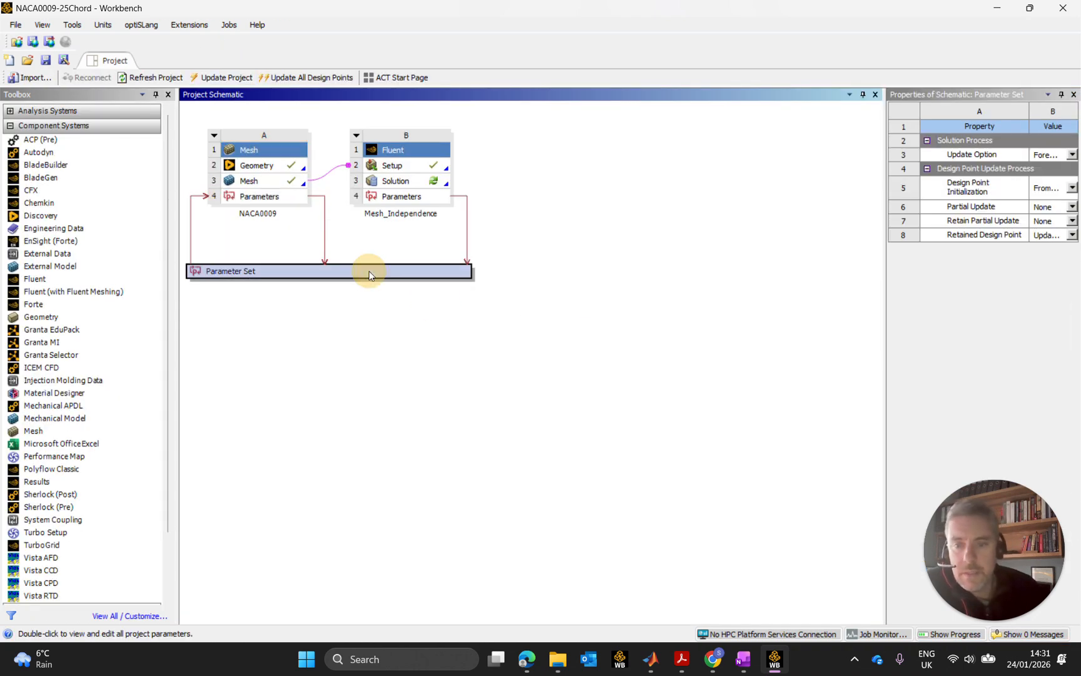
{"action": "double_click", "coordinate": [370, 273]}
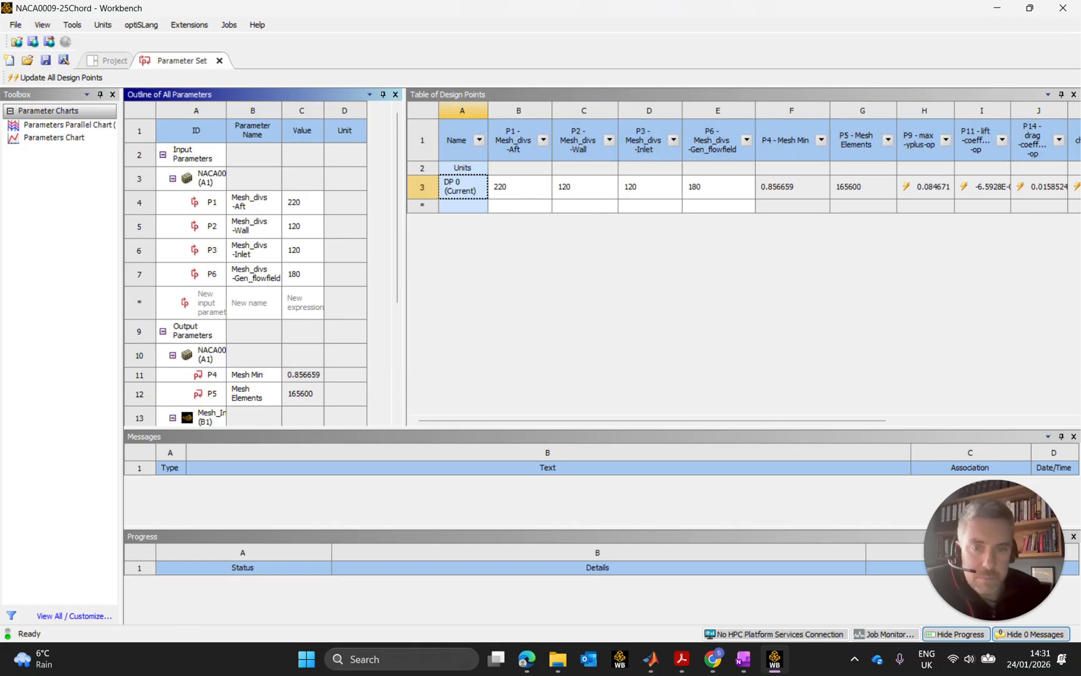
{"action": "left_click_drag", "start_coordinate": [552, 112], "coordinate": [544, 111]}
{"action": "left_click_drag", "start_coordinate": [610, 110], "coordinate": [656, 110]}
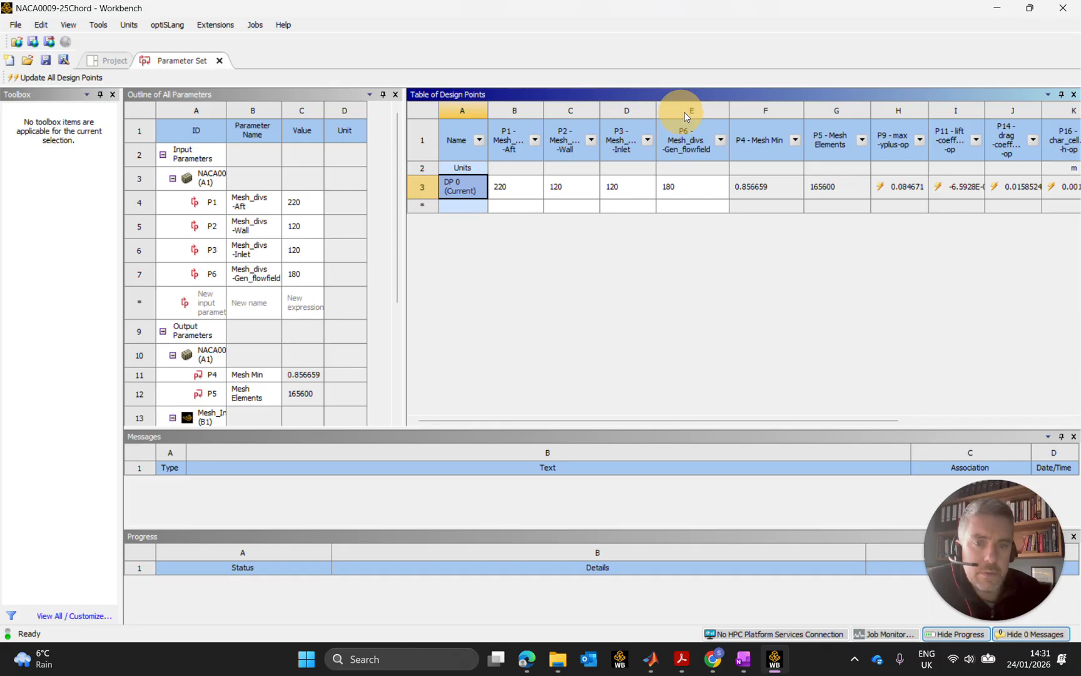
{"action": "left_click", "coordinate": [732, 109]}
{"action": "left_click", "coordinate": [704, 128]}
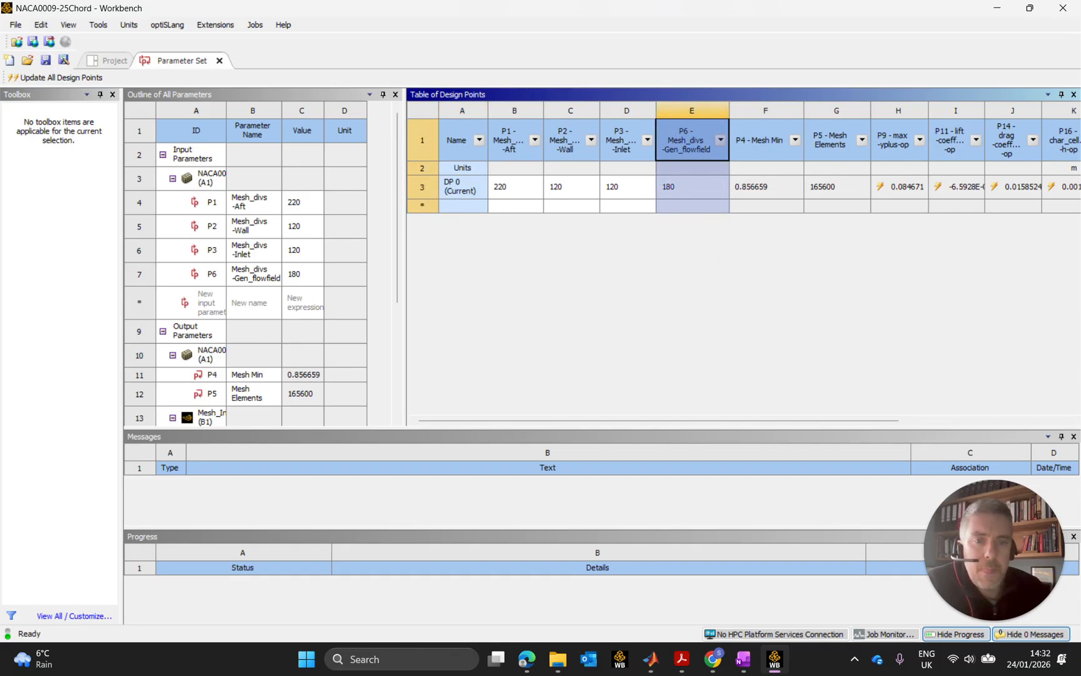
{"action": "left_click_drag", "start_coordinate": [729, 131], "coordinate": [723, 132]}
{"action": "left_click", "coordinate": [510, 188]}
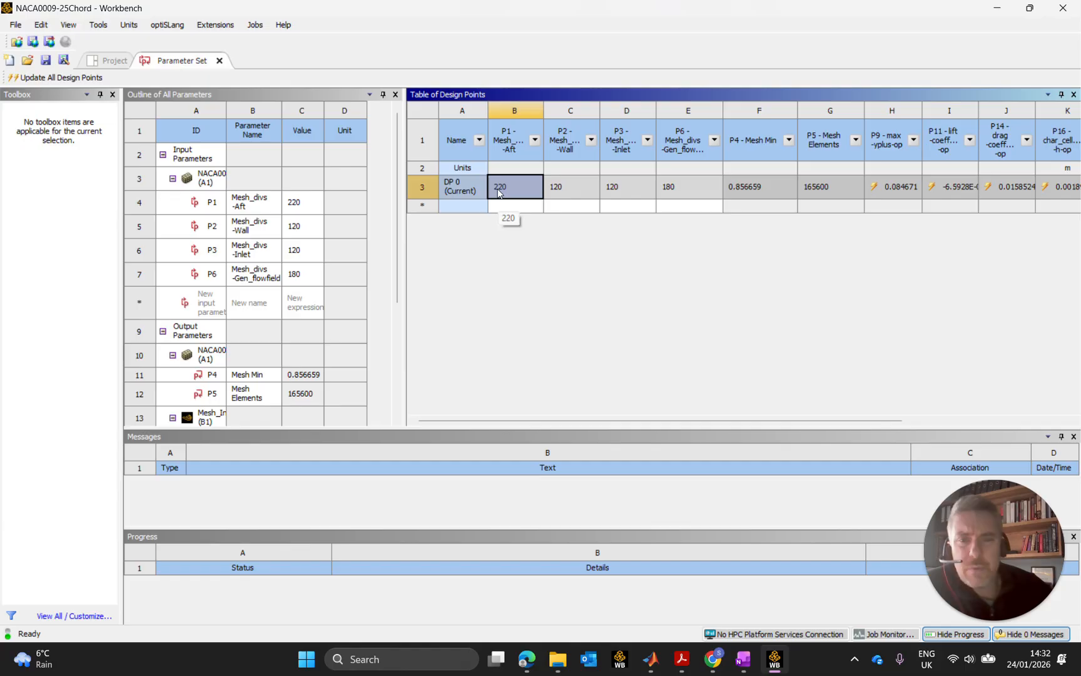
{"action": "left_click", "coordinate": [650, 665]}
{"action": "left_click", "coordinate": [232, 151]}
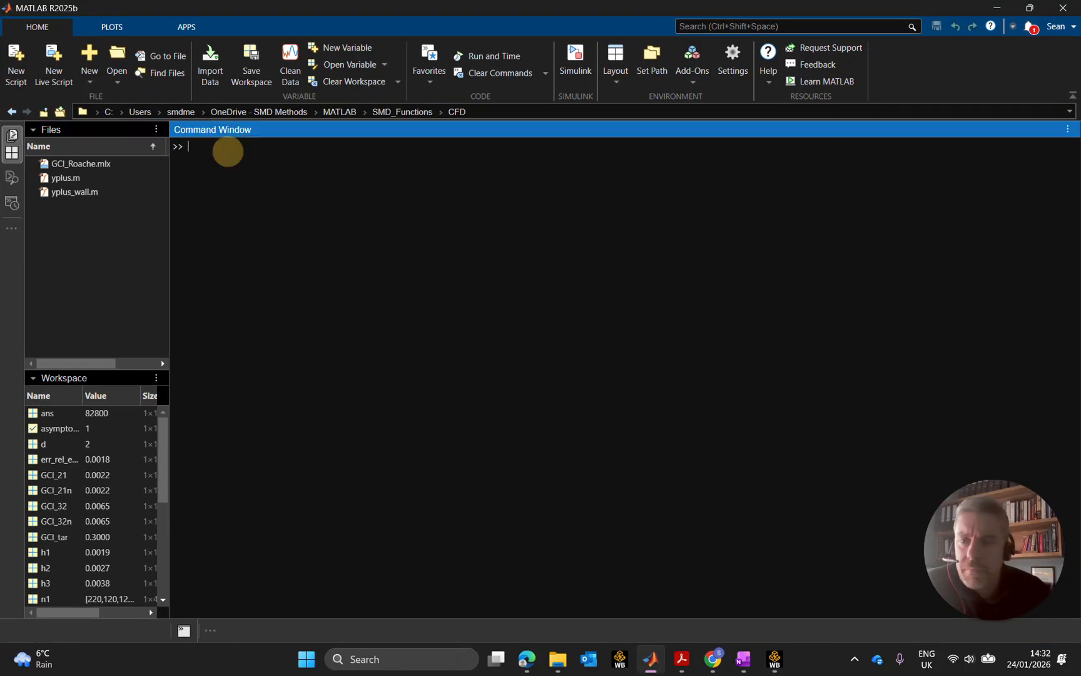
{"action": "left_click", "coordinate": [997, 8]}
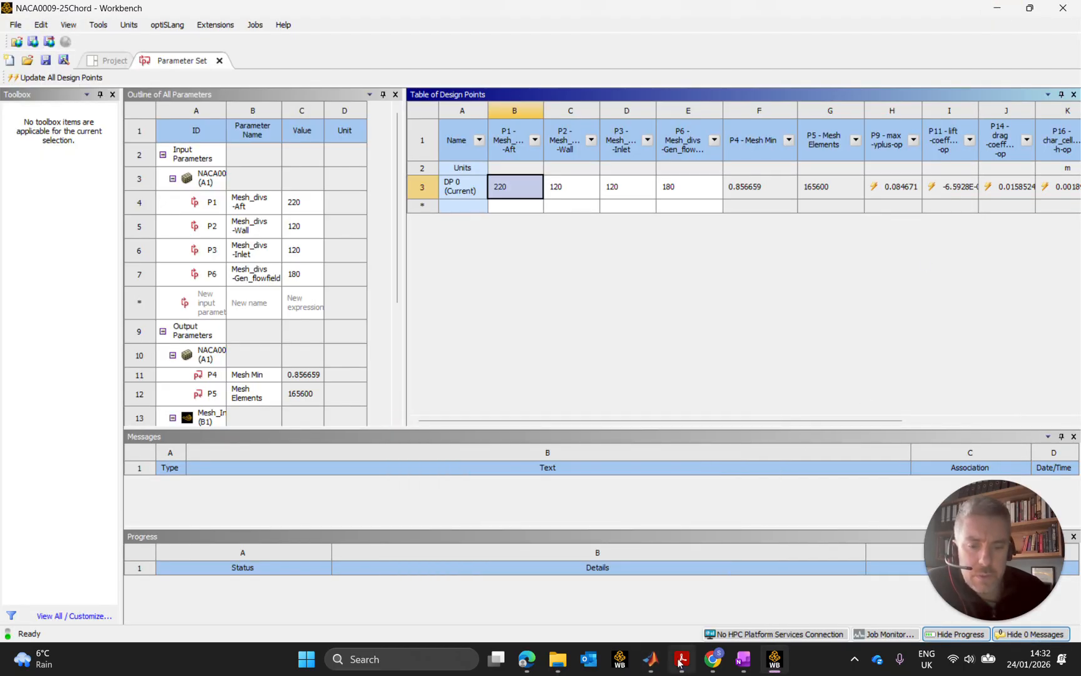
{"action": "left_click", "coordinate": [651, 660]}
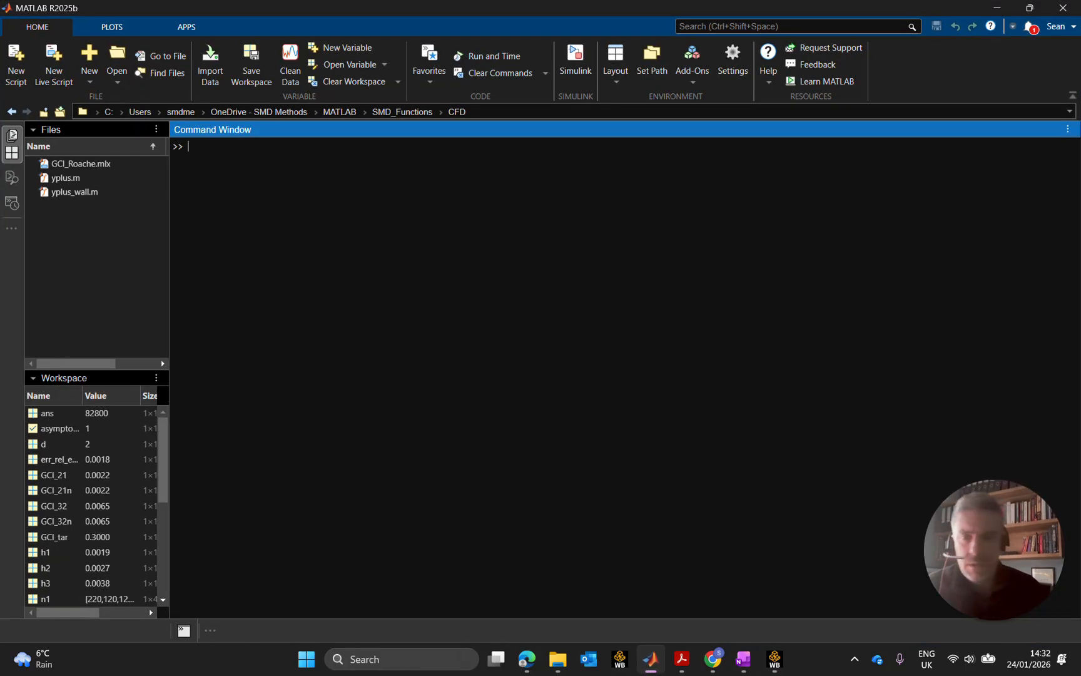
{"action": "left_click", "coordinate": [56, 71]}
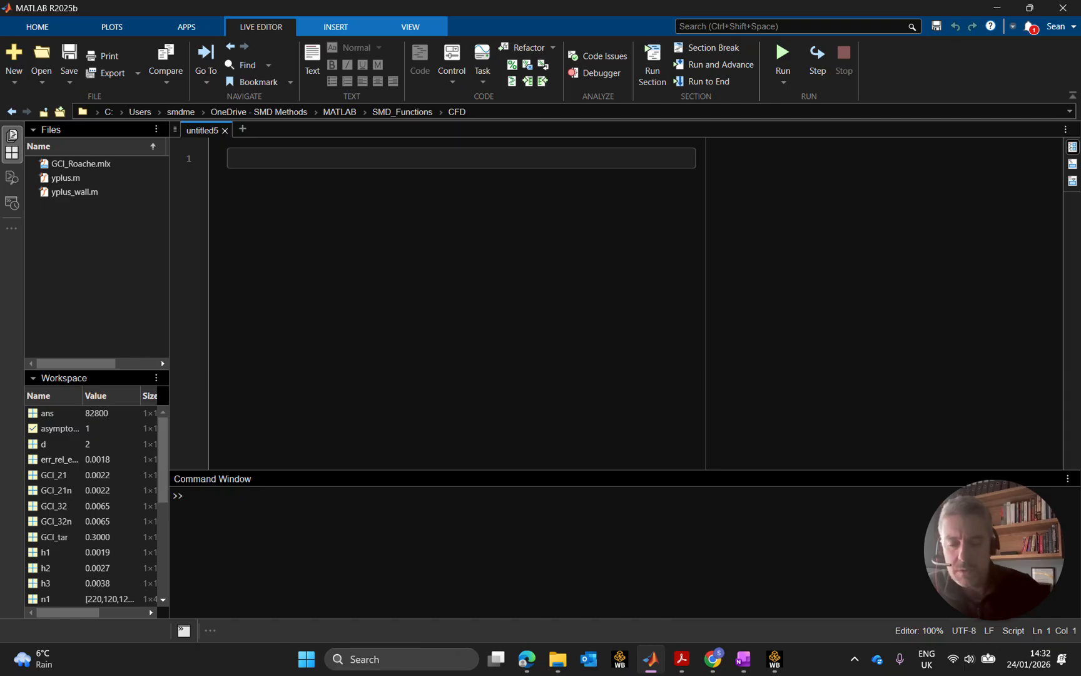
{"action": "type", "text": "spacin"}
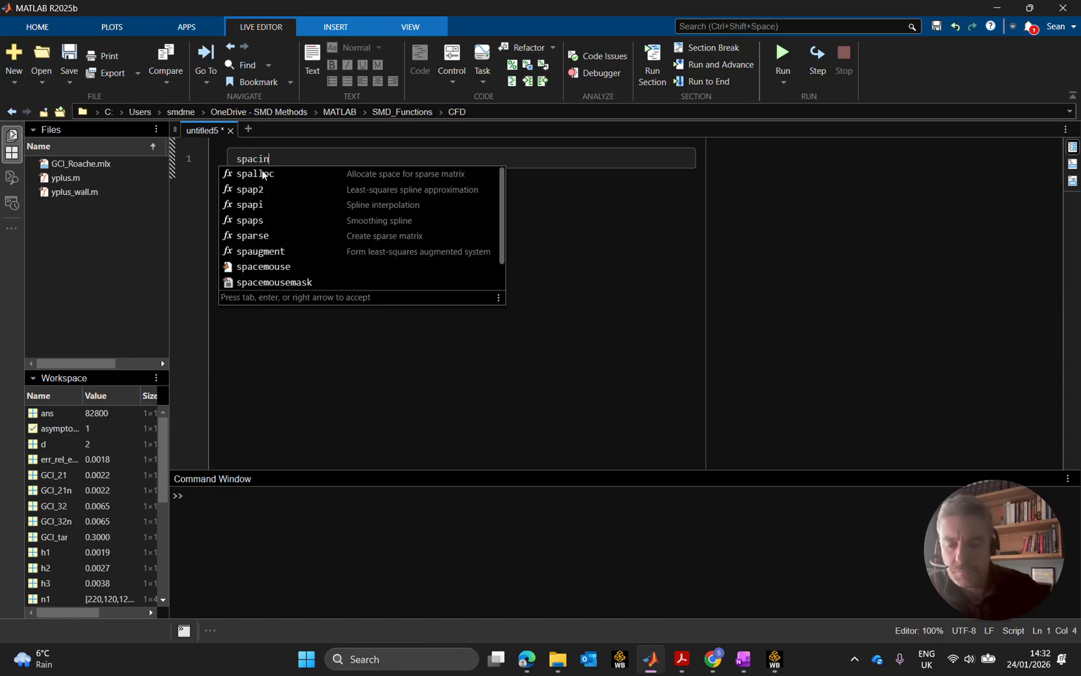
{"action": "type", "text": "g ="}
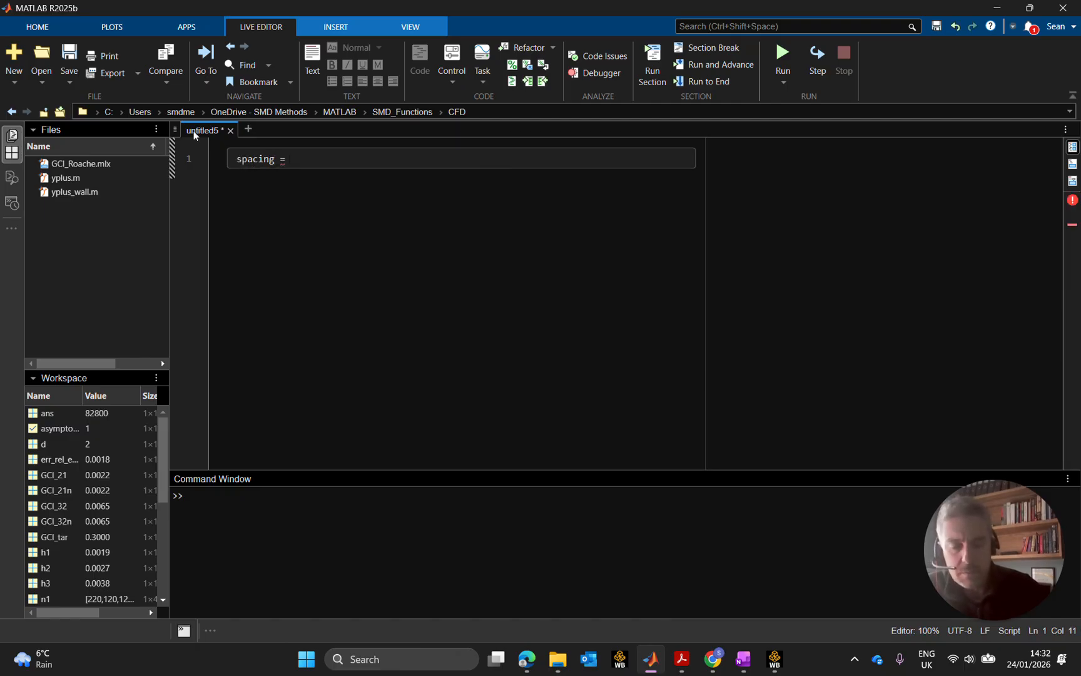
{"action": "type", "text": " [220 1"}
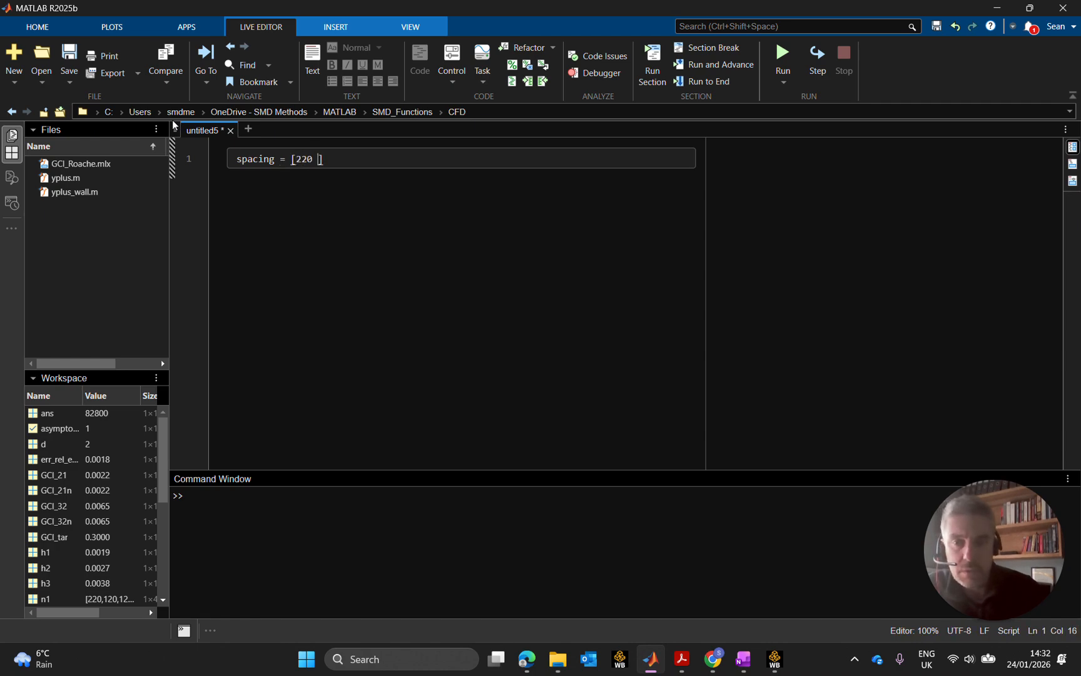
{"action": "type", "text": "20 120 180"}
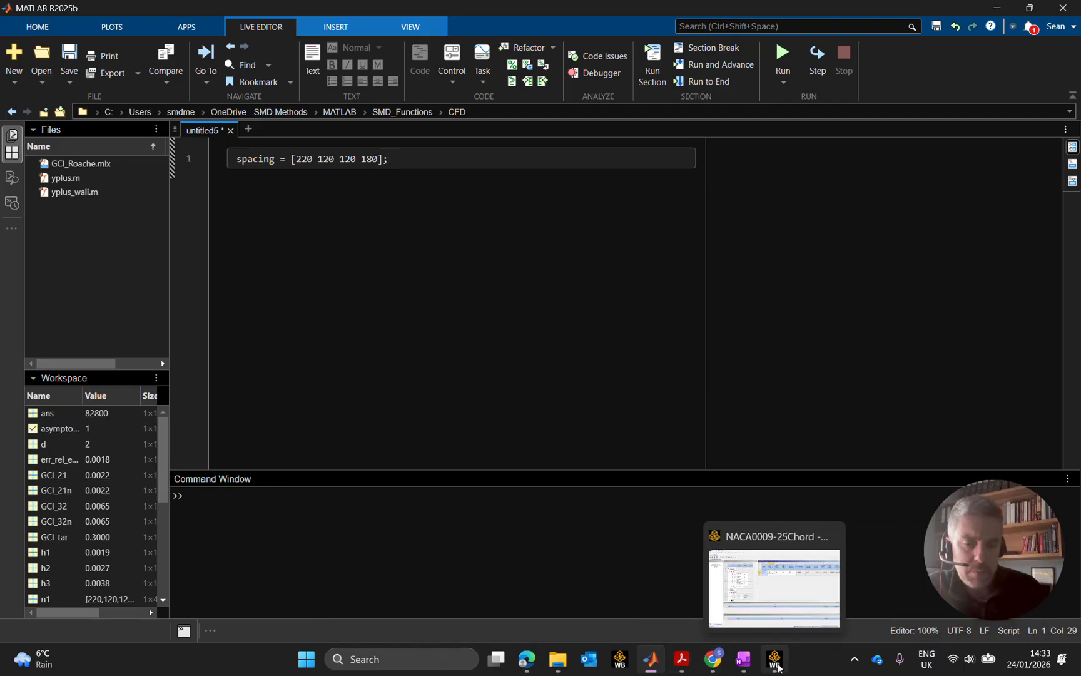
{"action": "mouse_move", "coordinate": [774, 607]}
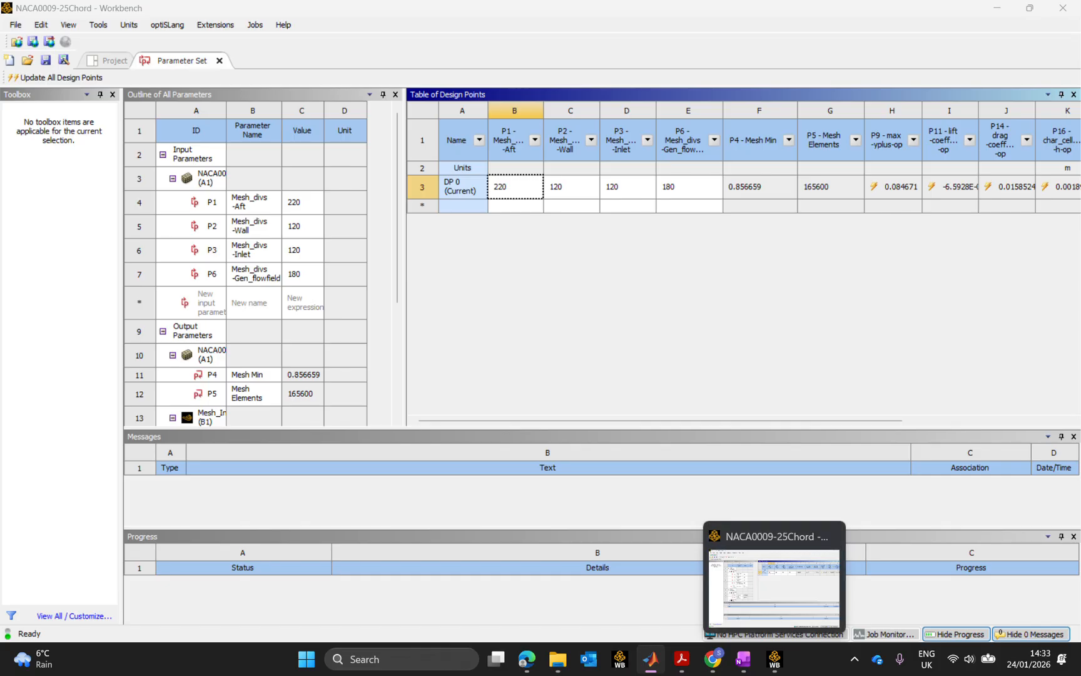
Step: Define the refinement ratio two lines below the spacing vector as r = 2^(1/2);
{"action": "key", "text": "Return"}
{"action": "key", "text": "Return"}
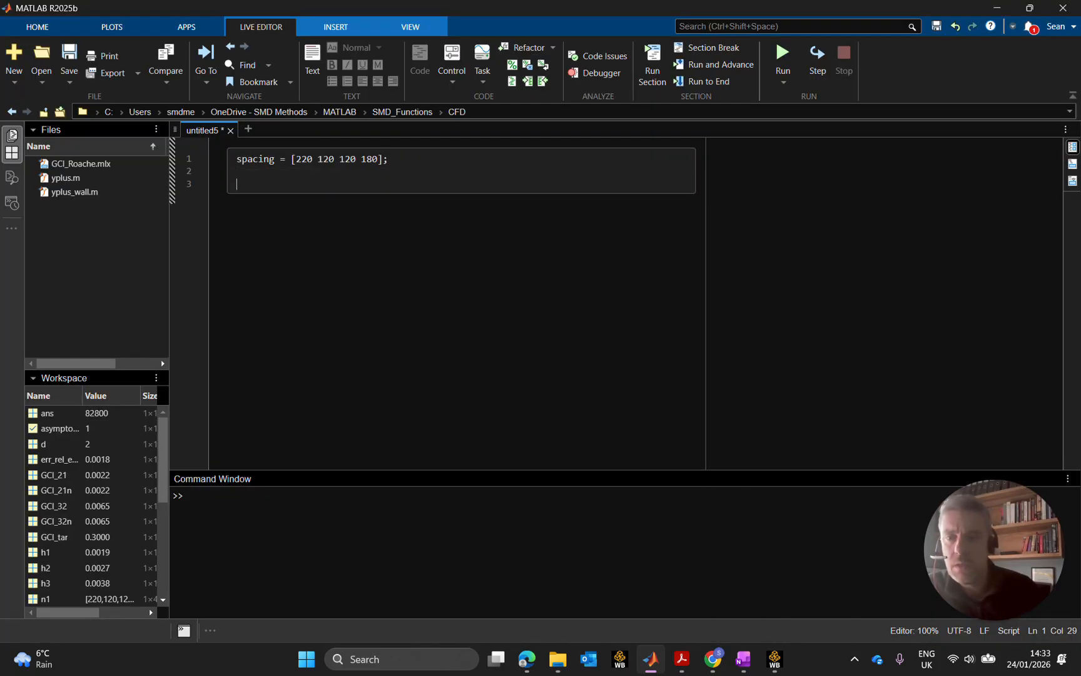
{"action": "type", "text": "r = "}
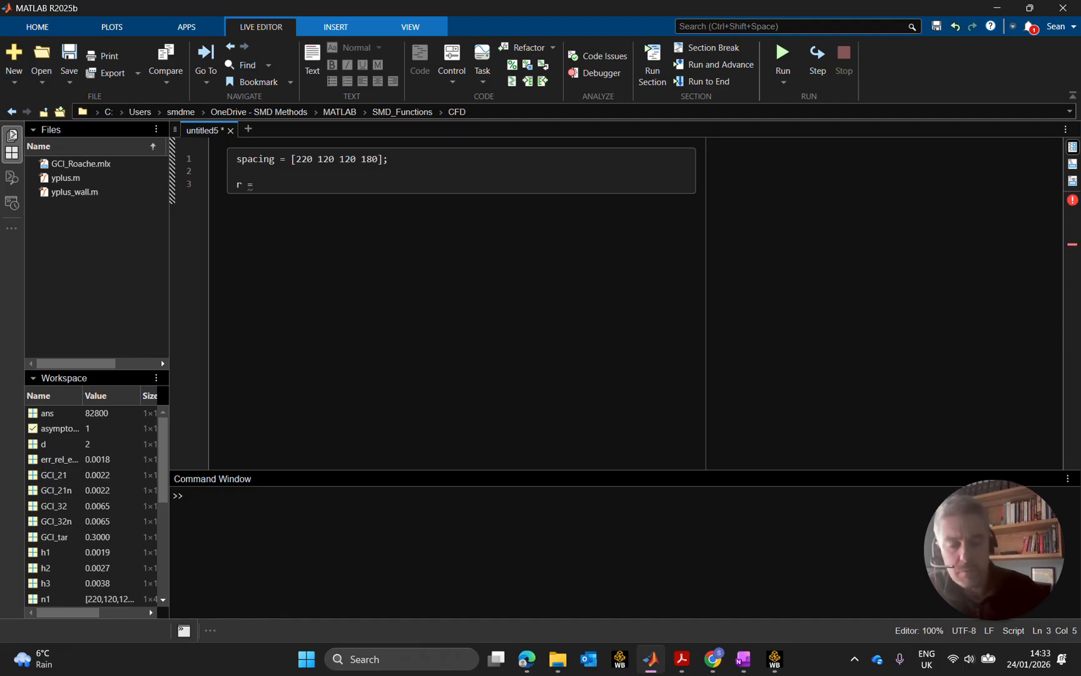
{"action": "type", "text": "2"}
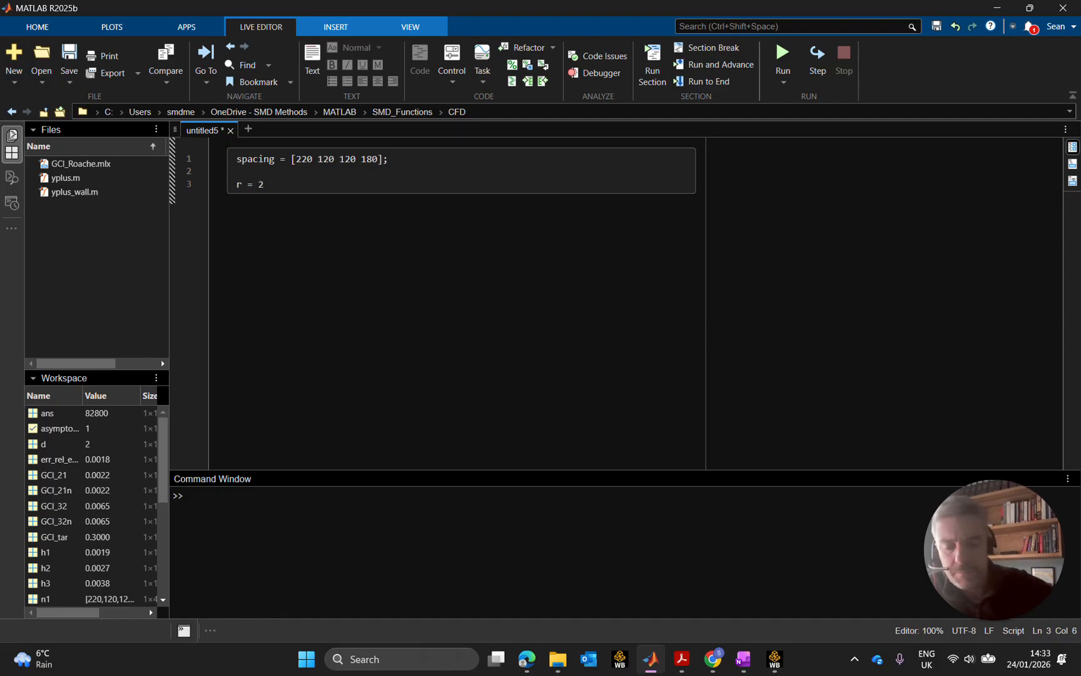
{"action": "type", "text": "^(1/2"}
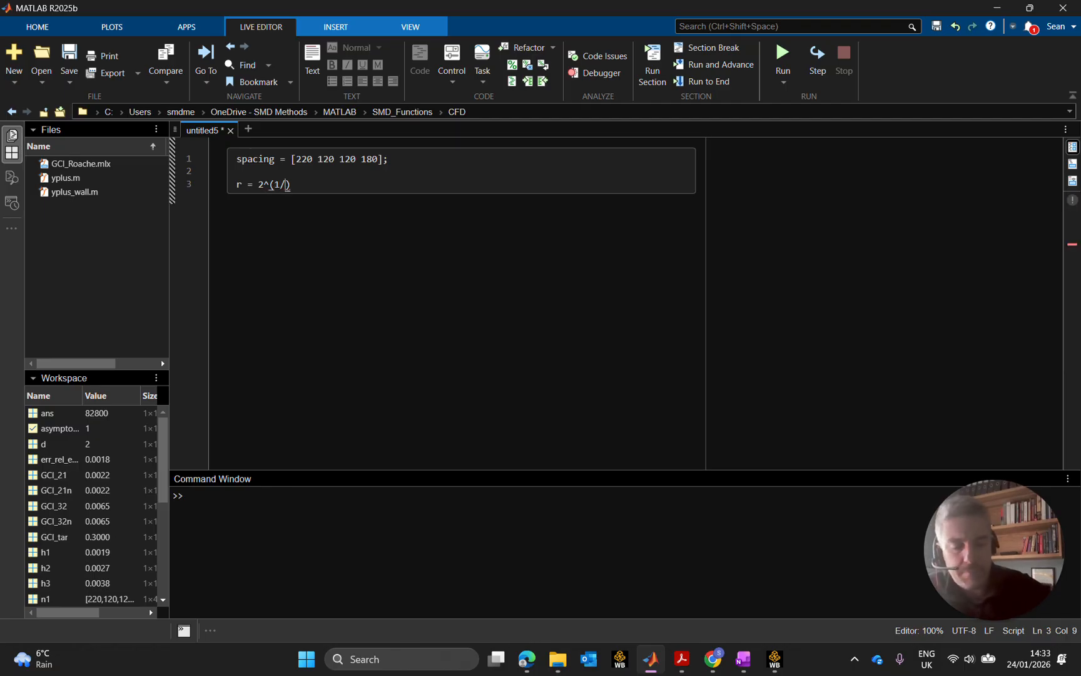
{"action": "type", "text": ")"}
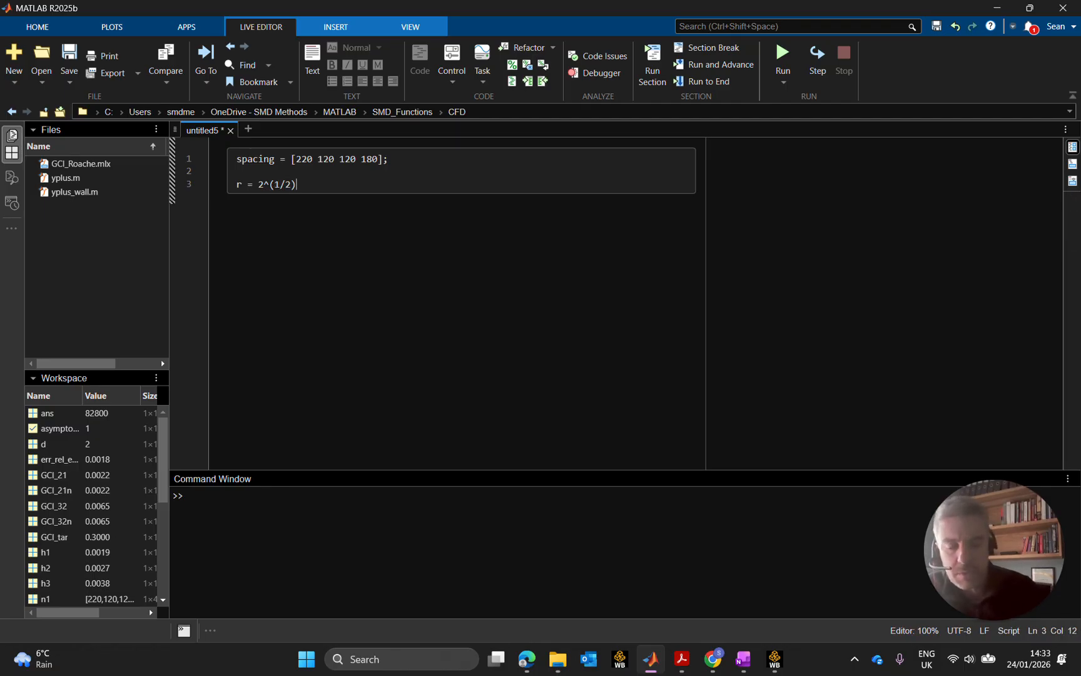
{"action": "type", "text": ";"}
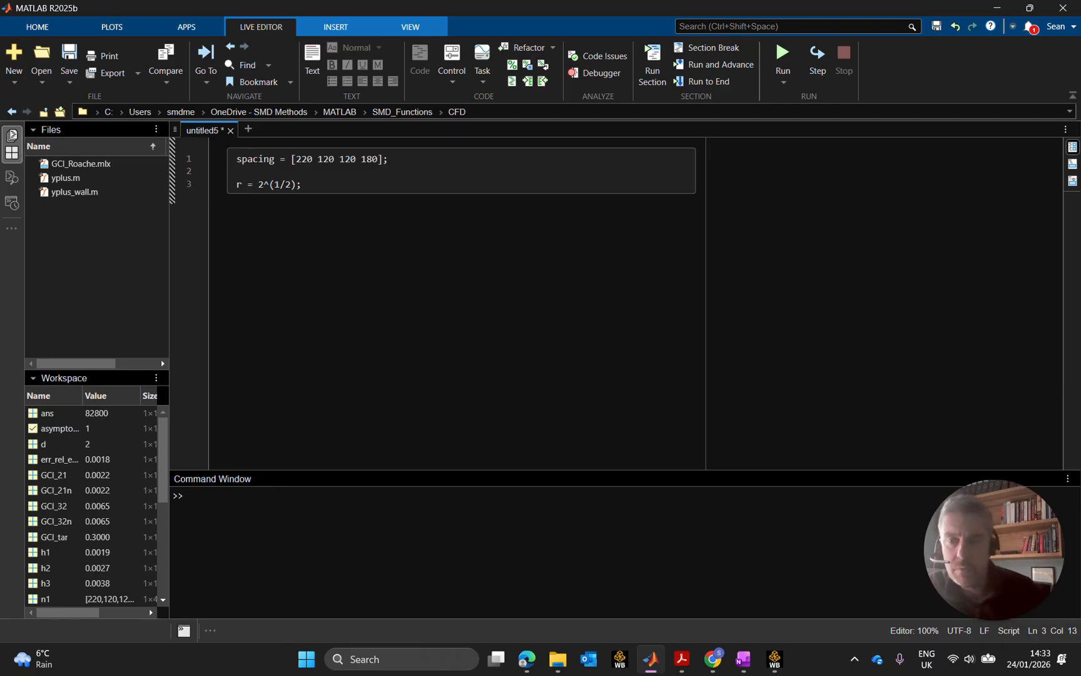
Step: Add coarse = spacing/r^4 two lines below the refinement ratio and run the live script
{"action": "key", "text": "Return"}
{"action": "key", "text": "Return"}
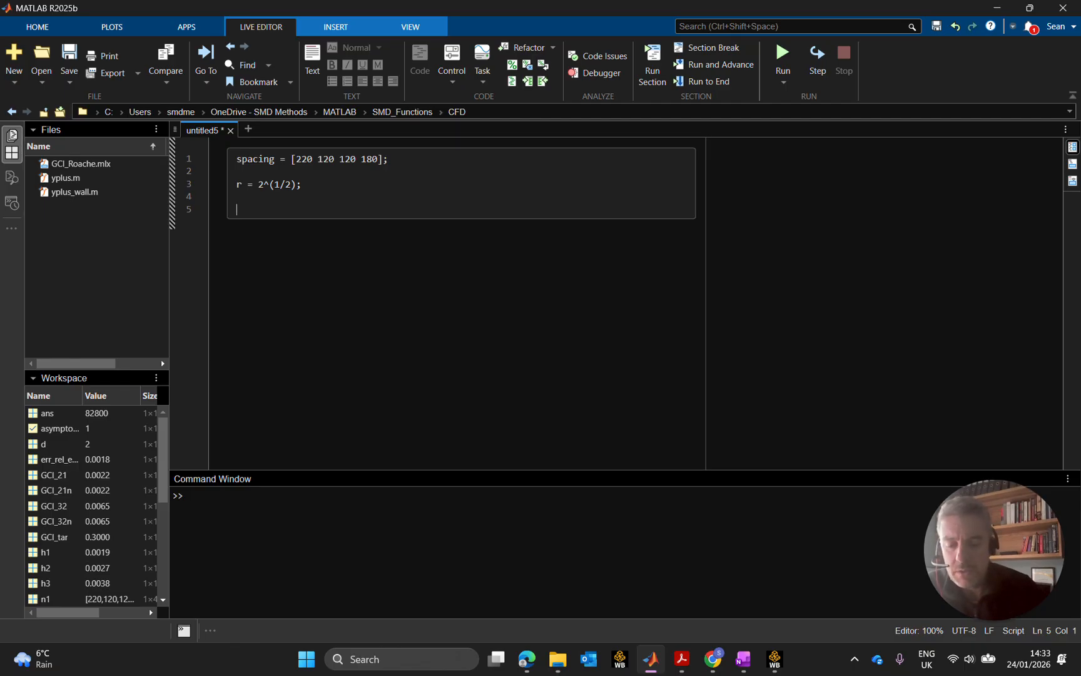
{"action": "type", "text": "coa"}
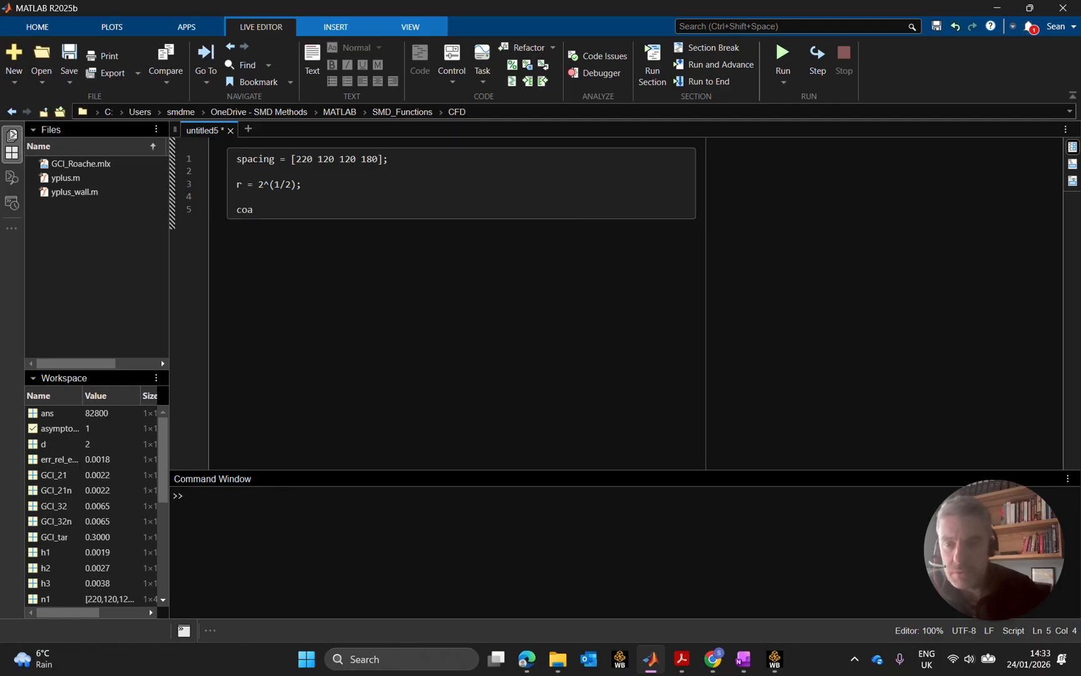
{"action": "type", "text": "rse = "}
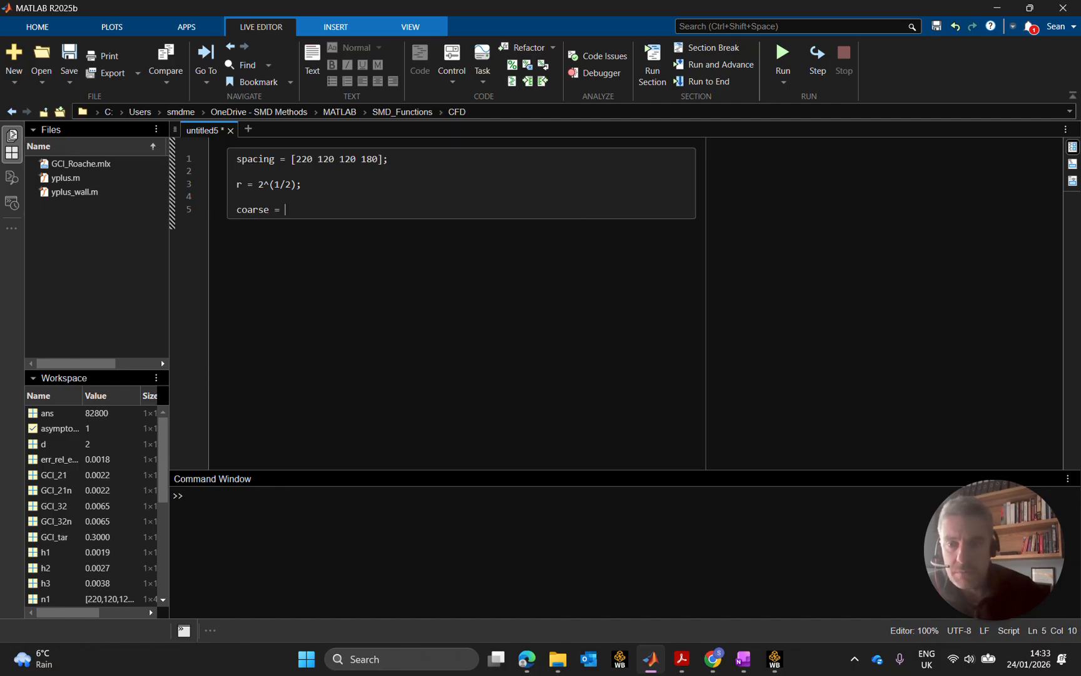
{"action": "type", "text": "spacing"}
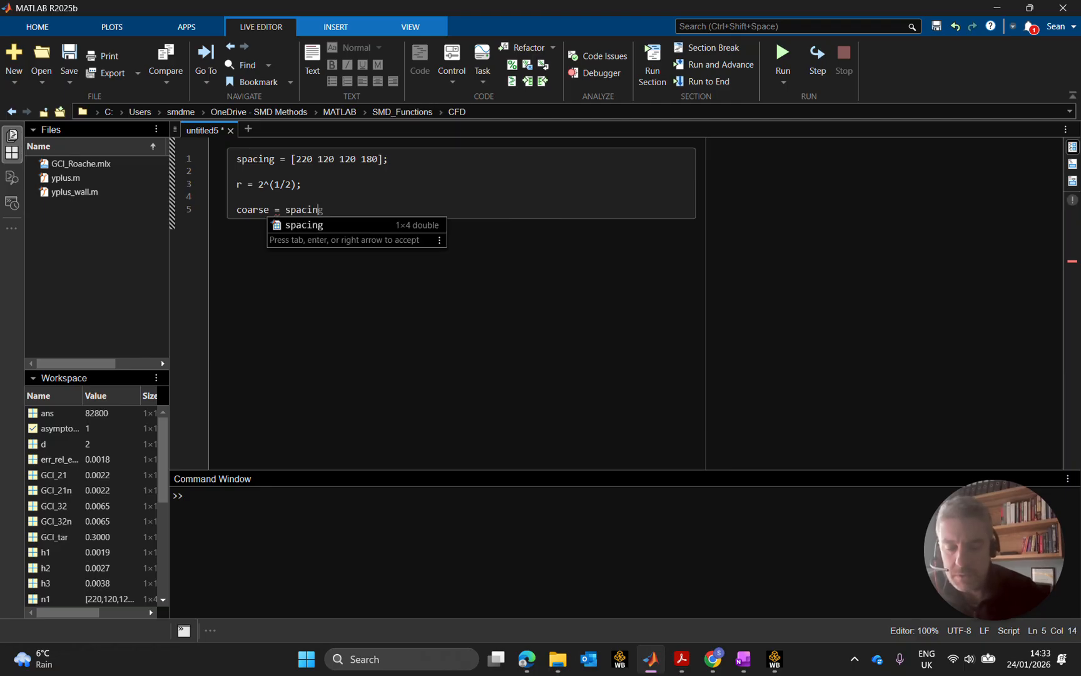
{"action": "type", "text": "/"}
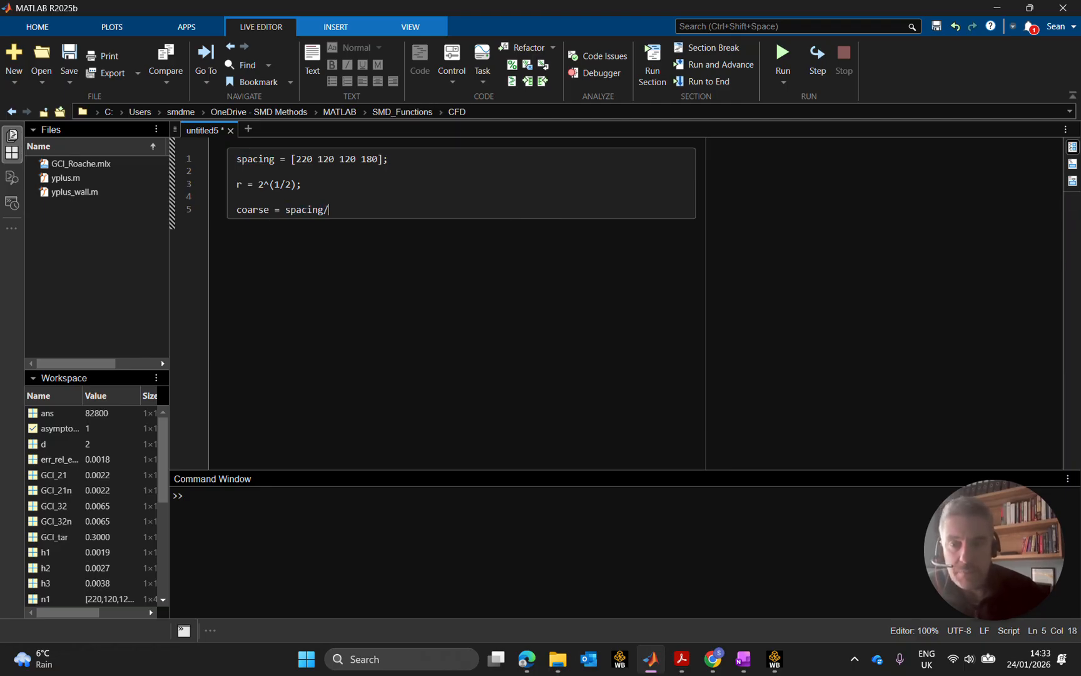
{"action": "type", "text": "r^4"}
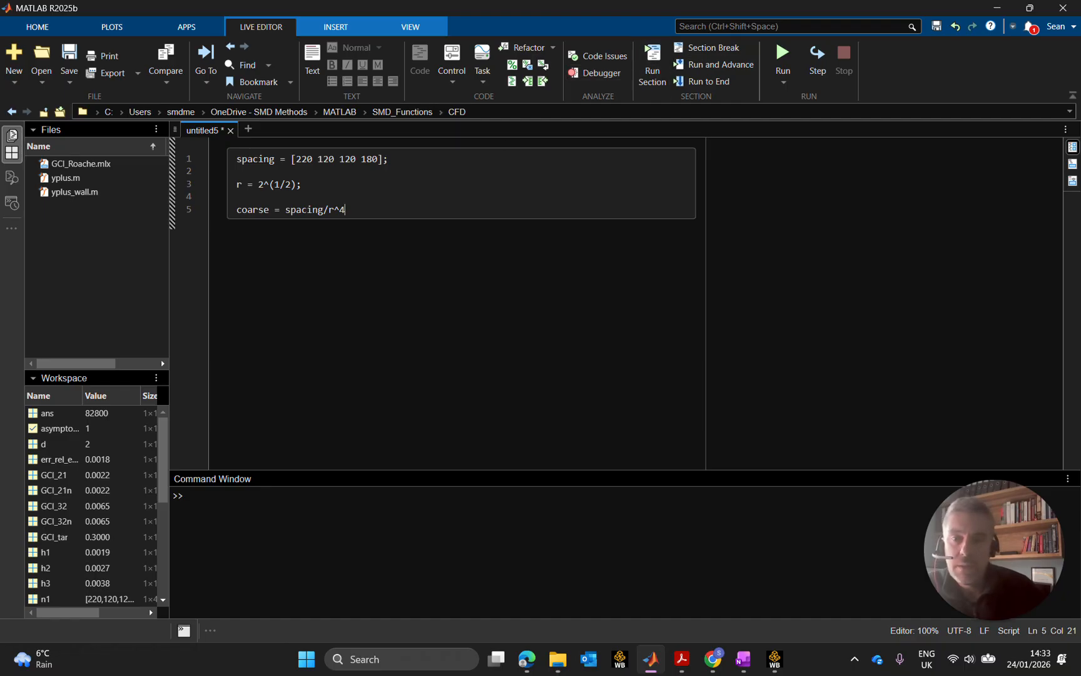
{"action": "left_click", "coordinate": [782, 57]}
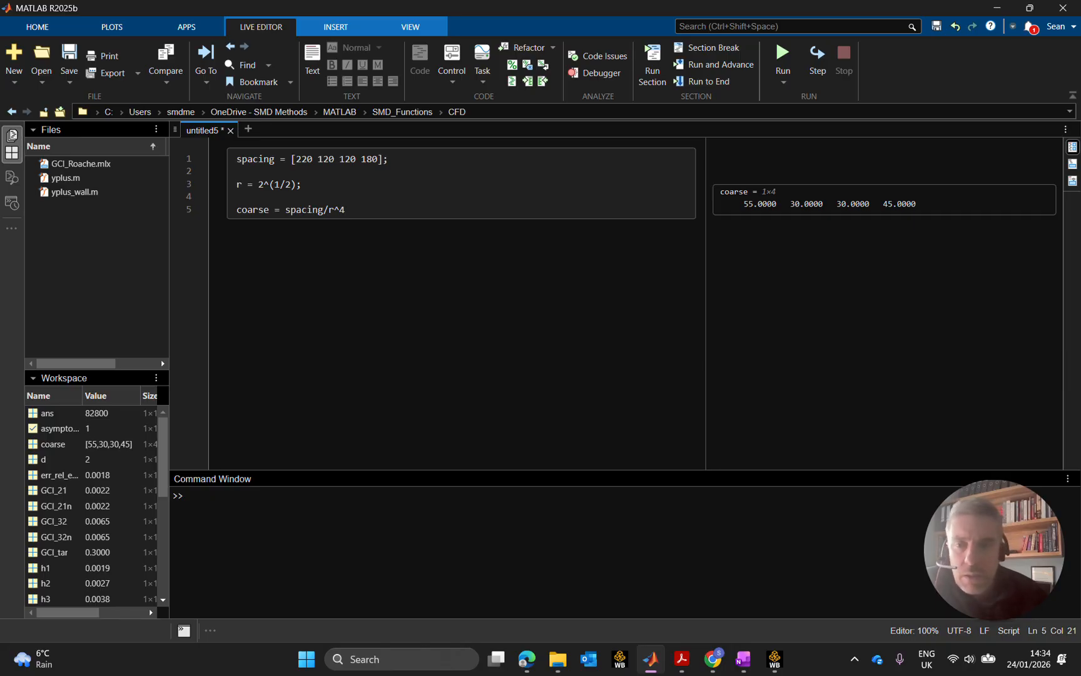
Step: Change the exponent in the coarse formula to 3 and rerun the live script
{"action": "key", "text": "BackSpace"}
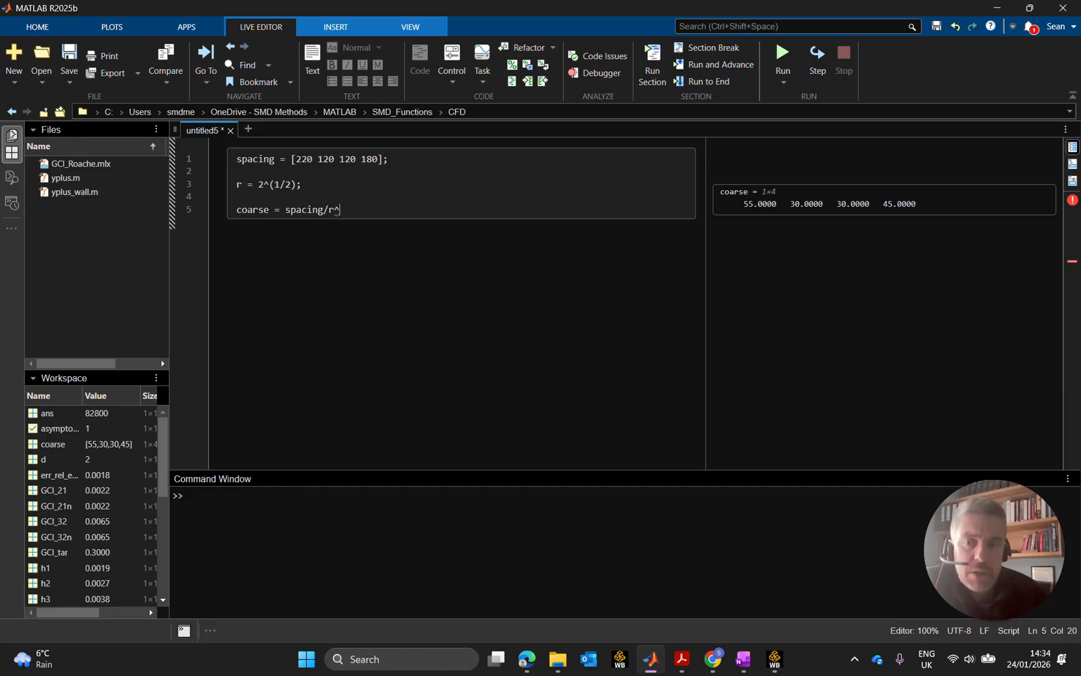
{"action": "type", "text": "3"}
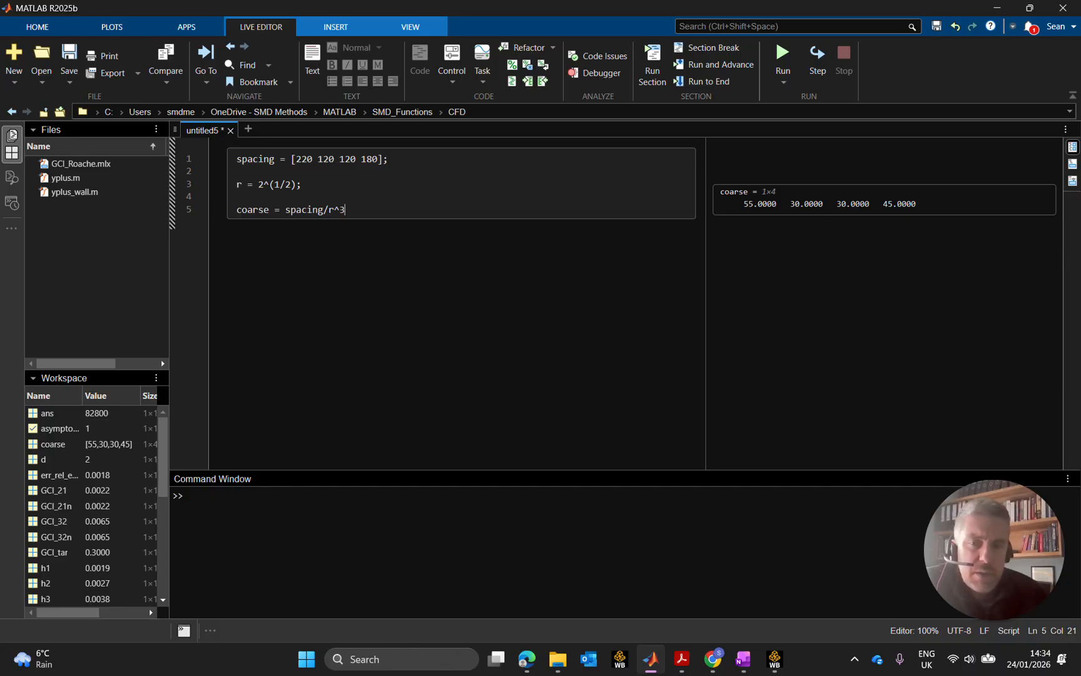
{"action": "key", "text": "Return"}
{"action": "key", "text": "BackSpace"}
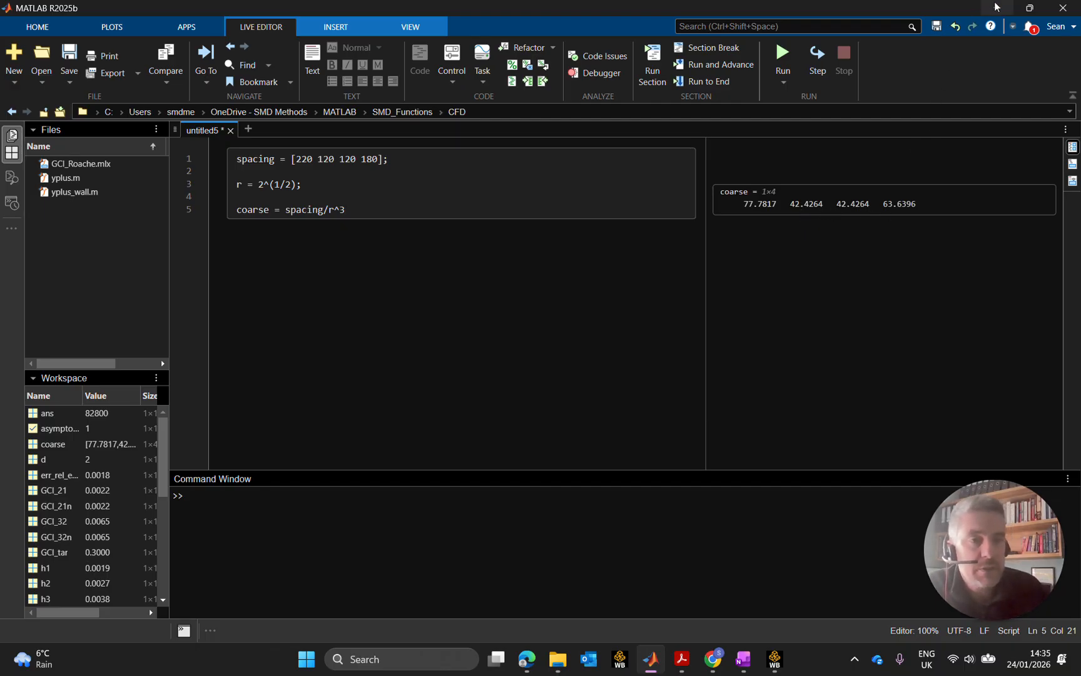
Step: Switch to Workbench and set the current design point DP 0 to P1 = 78, P2 = 42, P3 = 42 and P6 = 64
{"action": "key", "text": "alt+Tab"}
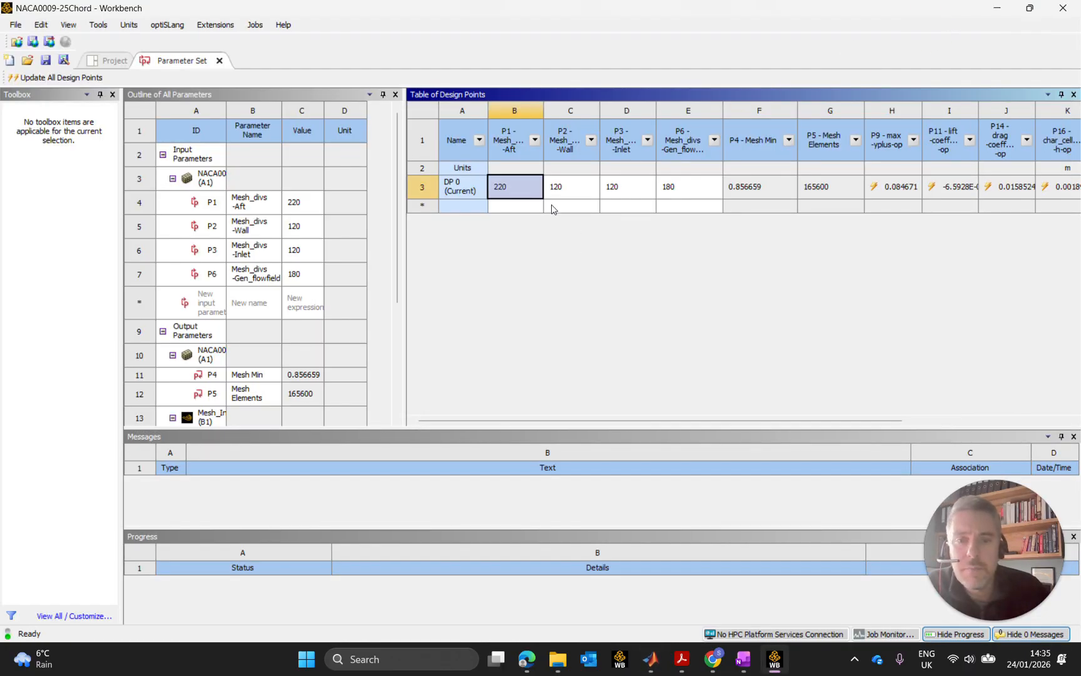
{"action": "left_click", "coordinate": [513, 188]}
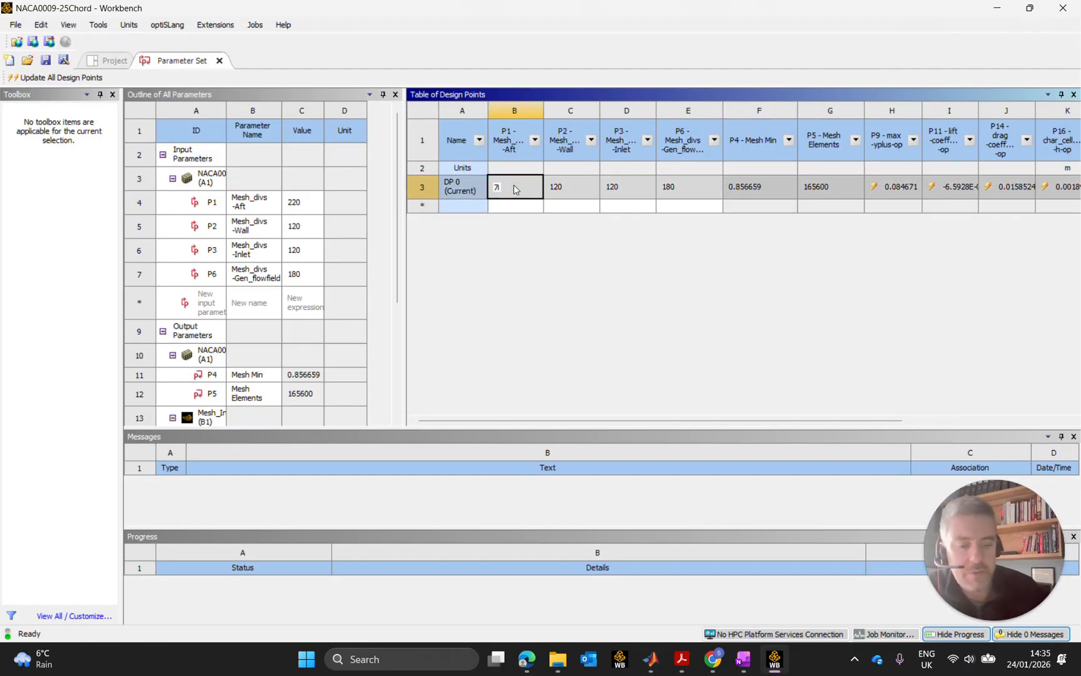
{"action": "key", "text": "Tab"}
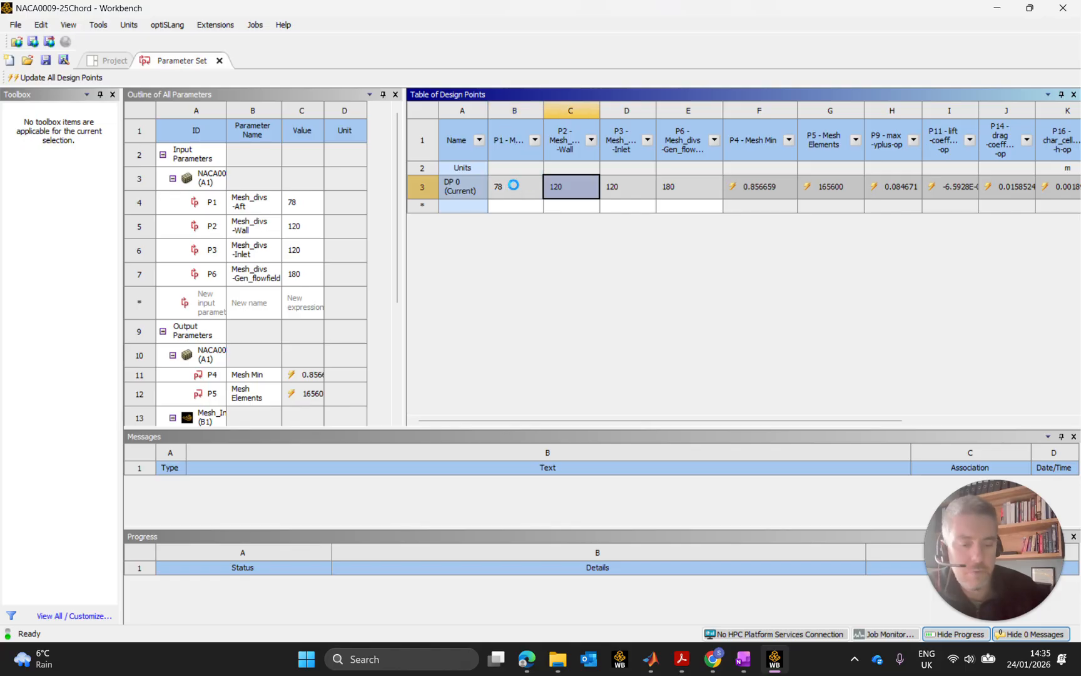
{"action": "type", "text": "42"}
{"action": "key", "text": "Tab"}
{"action": "type", "text": "42"}
{"action": "key", "text": "Tab"}
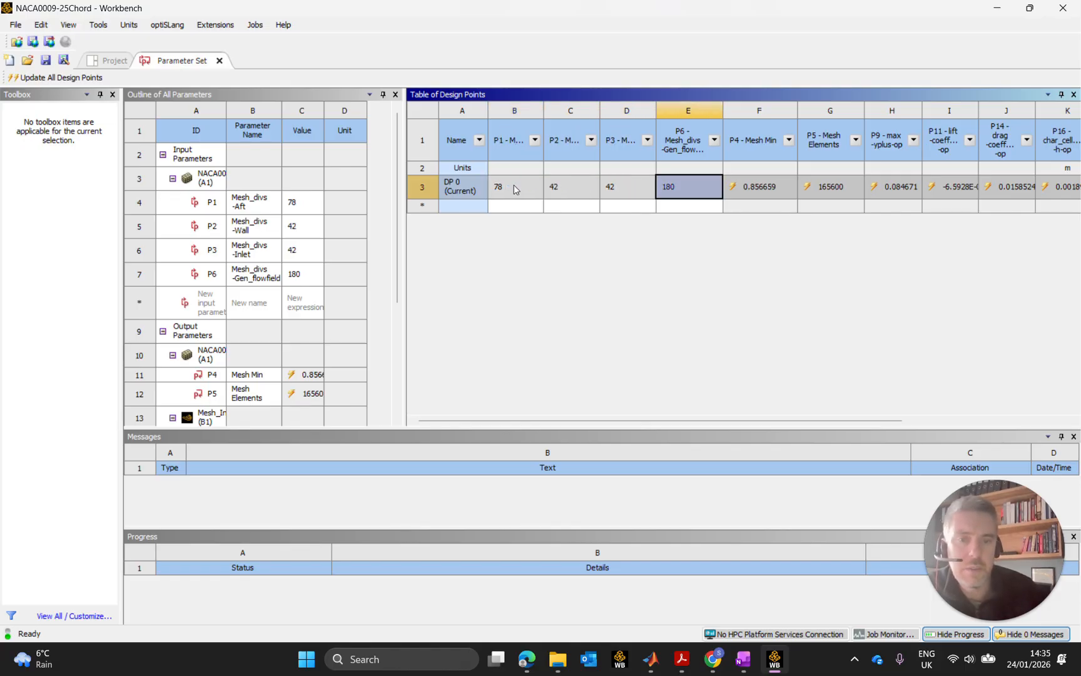
{"action": "type", "text": "64"}
{"action": "key", "text": "Return"}
Step: Select the P1 cell of the empty new design point row and switch back to the MATLAB spacing script
{"action": "left_click", "coordinate": [510, 206]}
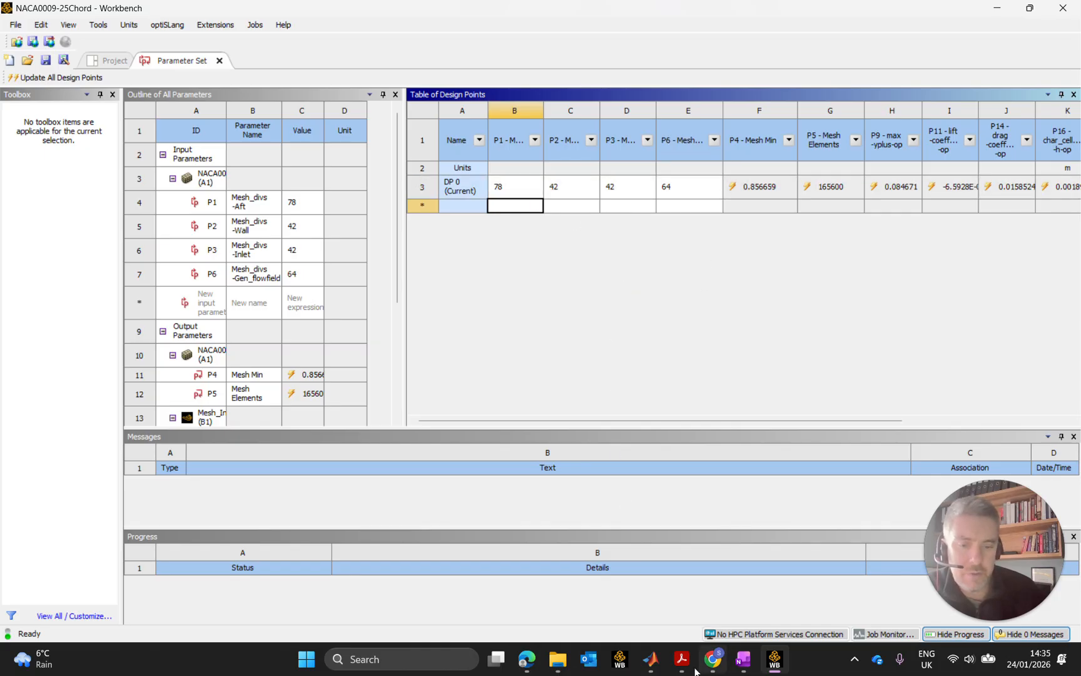
{"action": "mouse_move", "coordinate": [652, 657]}
{"action": "left_click", "coordinate": [655, 603]}
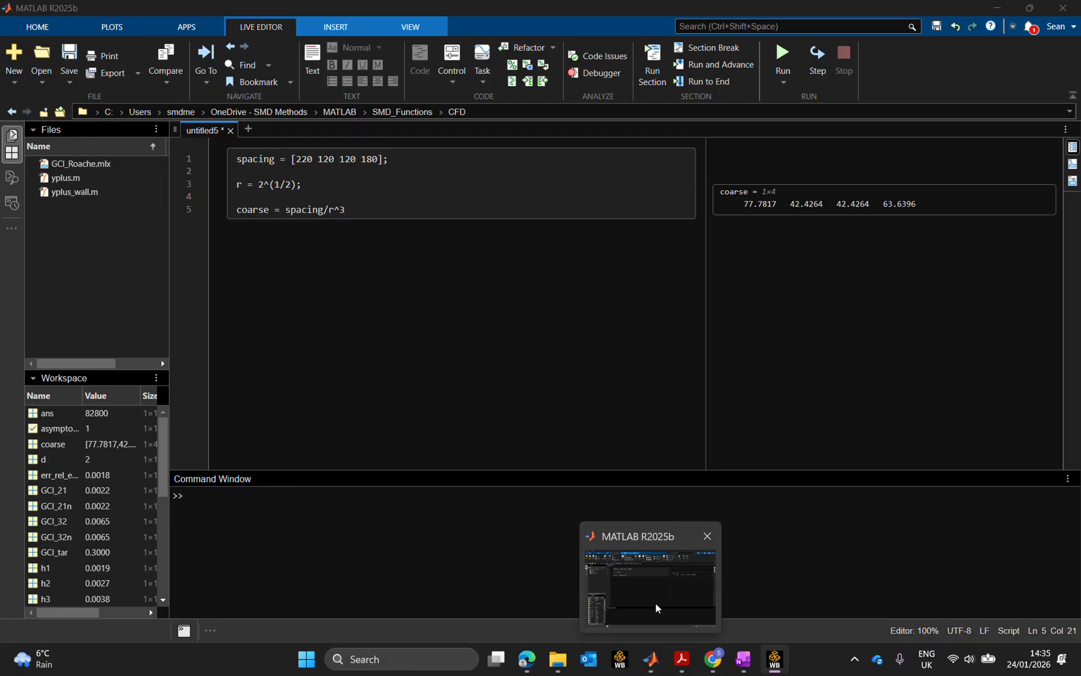